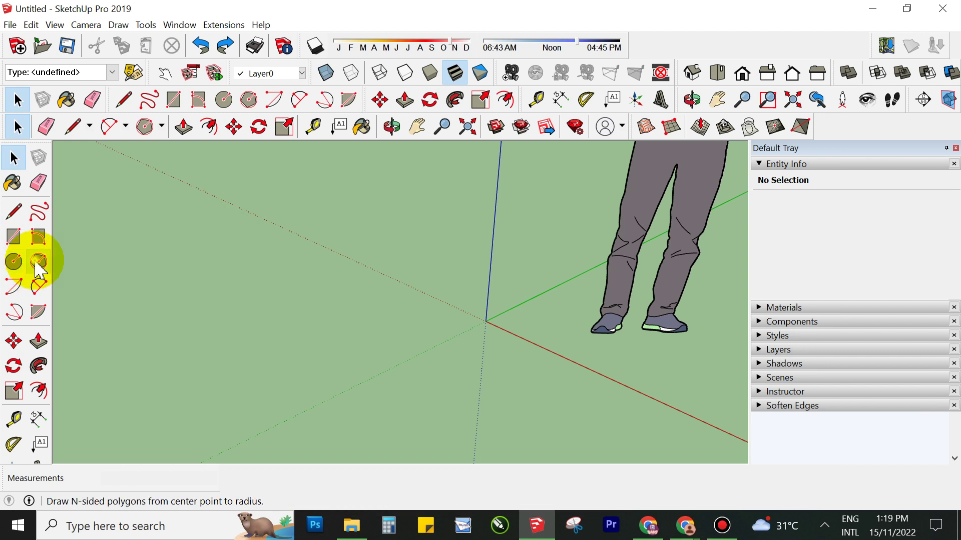
Step: Draw a hexagon centred at the origin and reverse its face
click(38, 261)
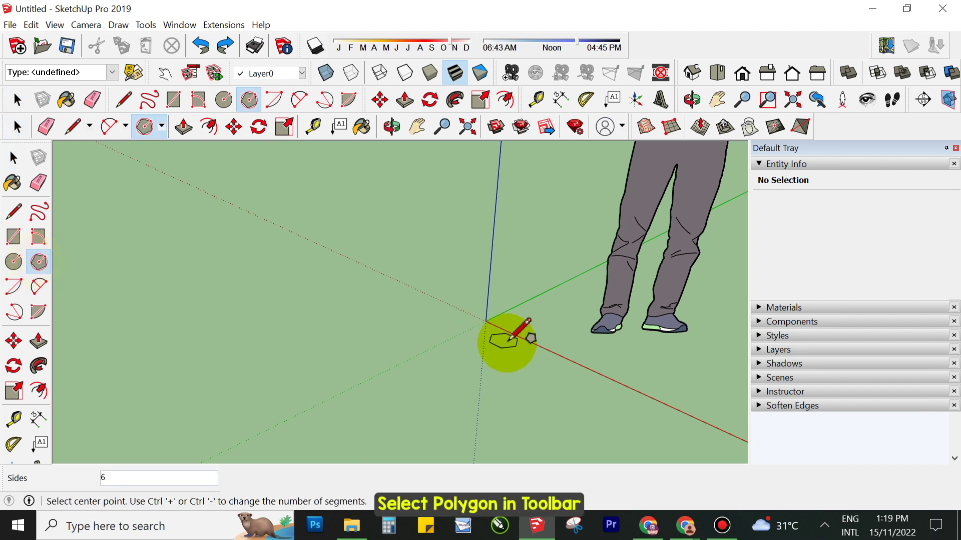
click(543, 324)
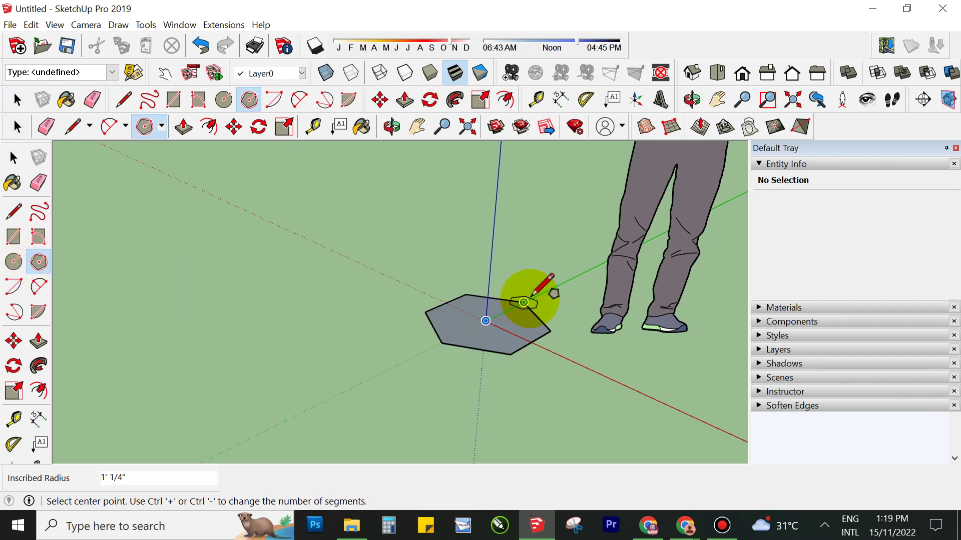
key(space)
right_click(527, 322)
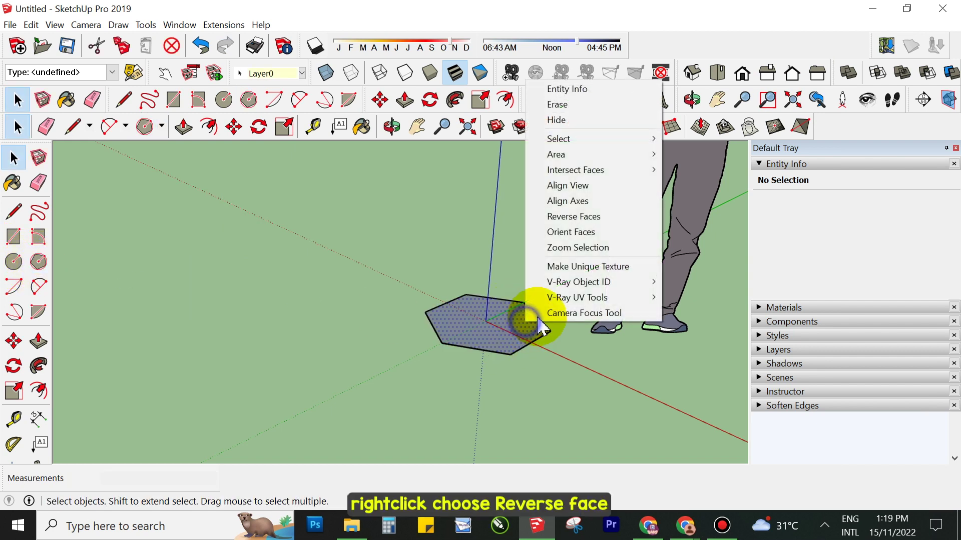
click(586, 218)
Step: Select the polygon and change its Entity Info segments from 6 to 9
mouse_move(549, 301)
middle_down()
mouse_move(545, 433)
mouse_move(578, 361)
mouse_move(508, 326)
middle_up()
click(433, 270)
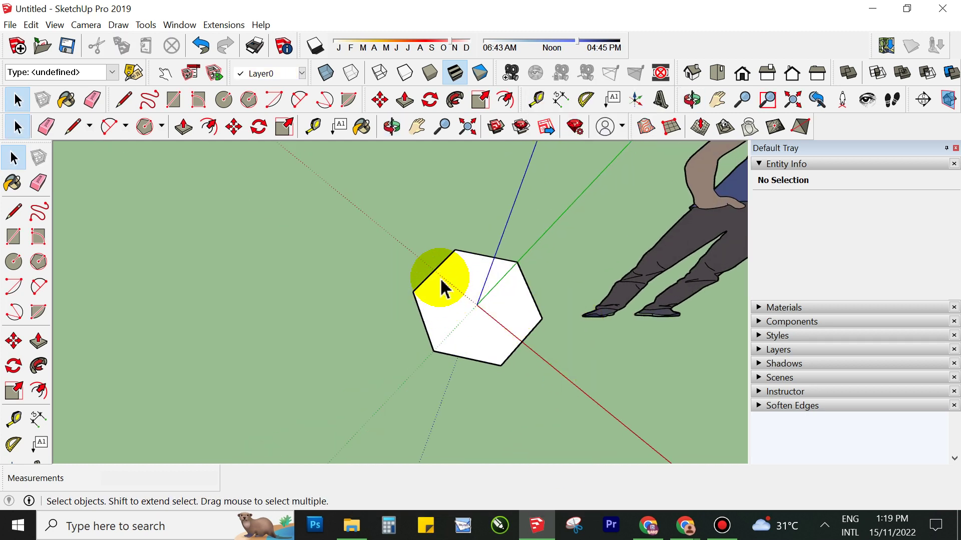
mouse_move(371, 203)
mouse_down()
mouse_move(589, 412)
mouse_move(579, 380)
mouse_up()
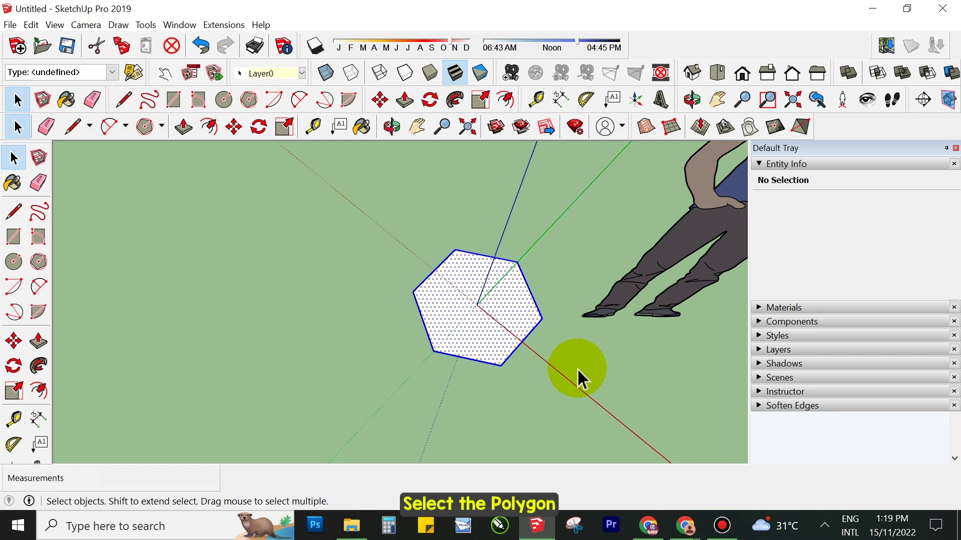
shift+click(516, 348)
click(543, 356)
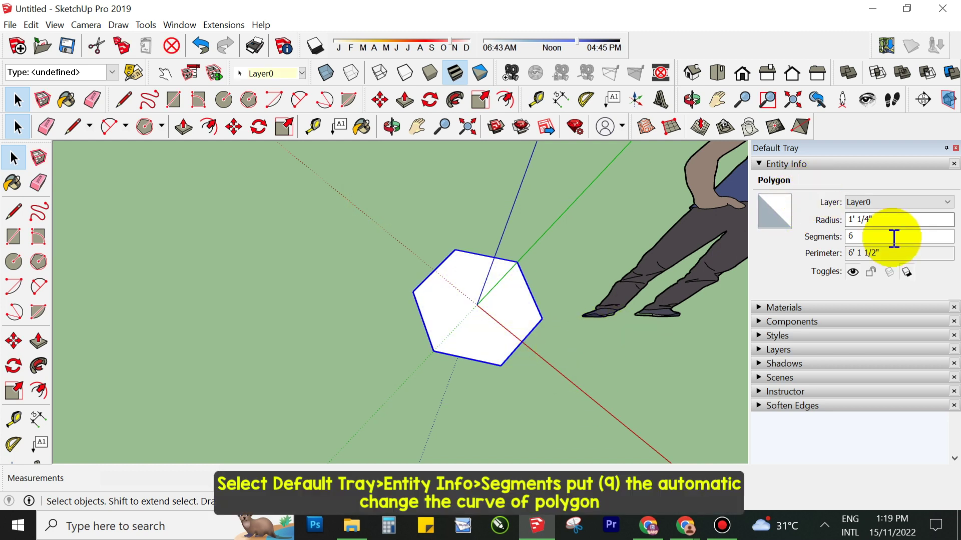
double_click(873, 238)
text(9)
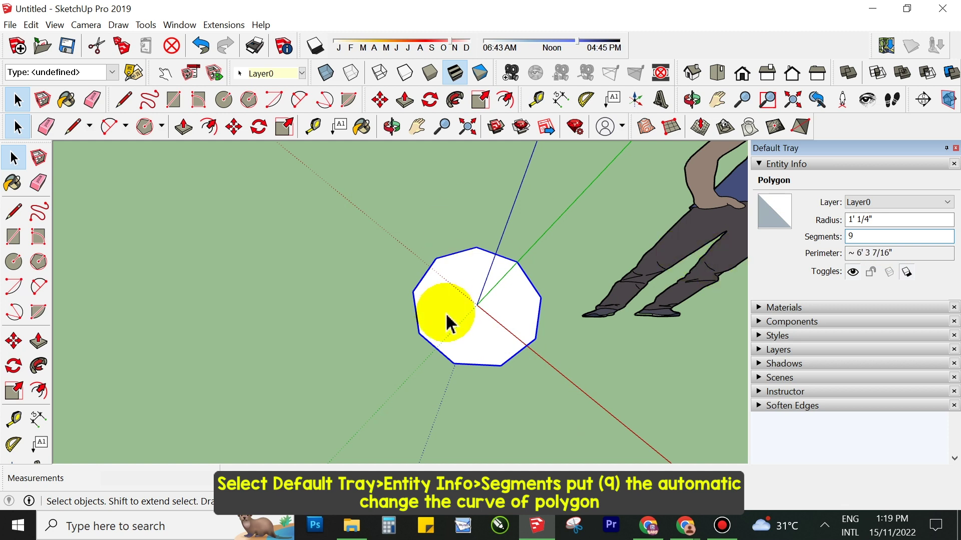
scroll(448, 325, up, 2)
scroll(450, 346, up, 2)
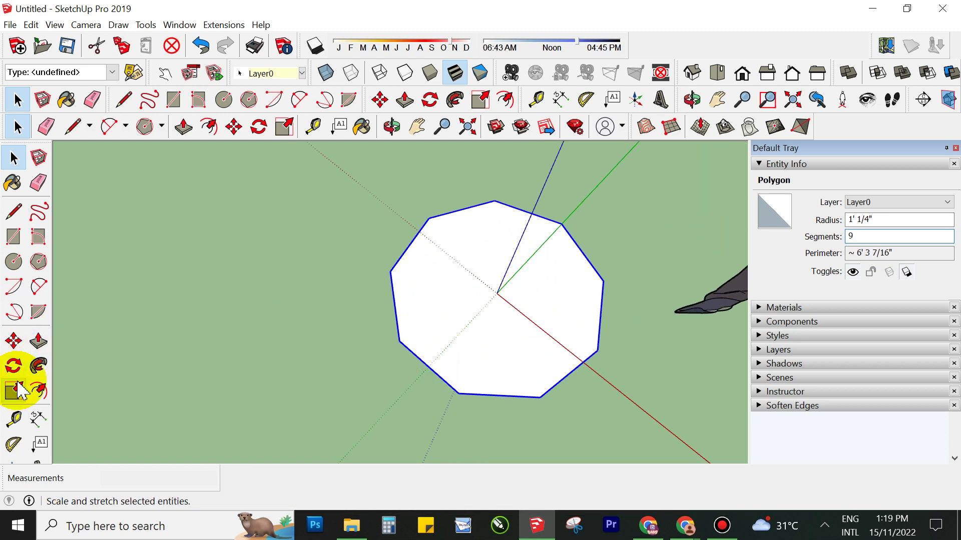
Step: Draw outward-bulging 2-point arcs along the top, right, lower-right and bottom polygon edges
click(39, 286)
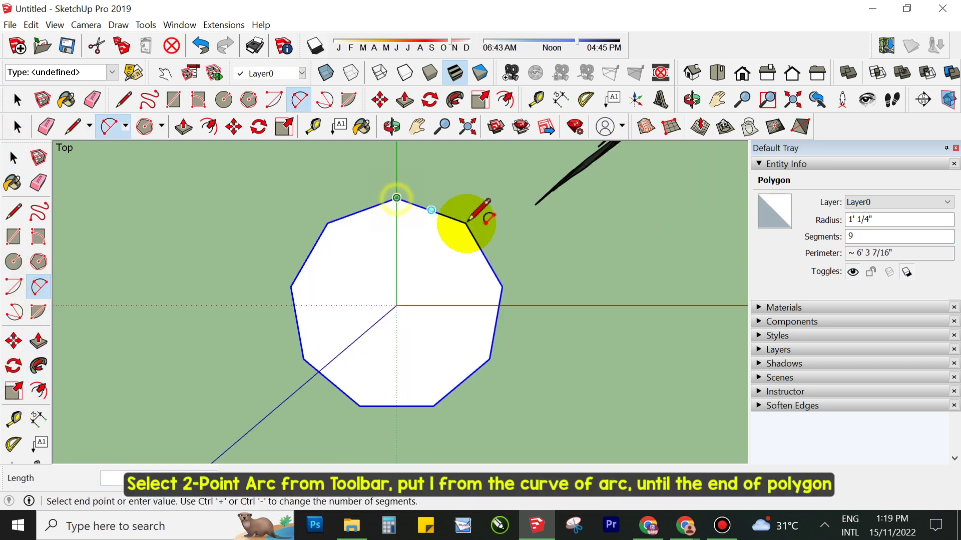
click(466, 222)
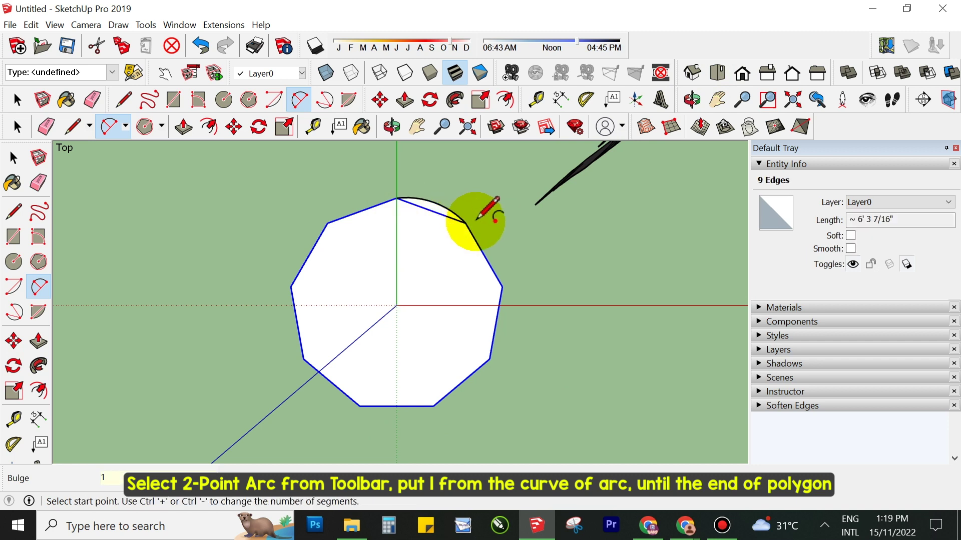
click(466, 223)
click(502, 287)
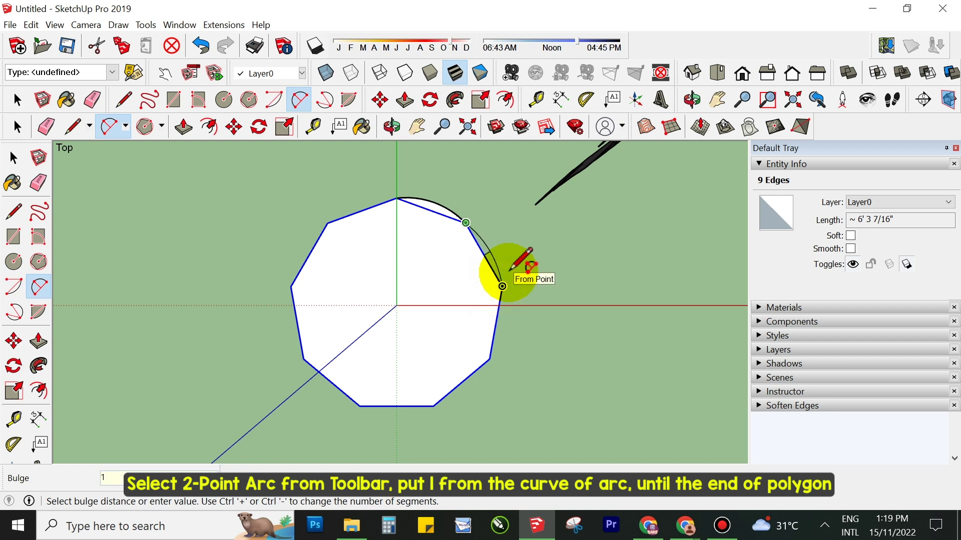
click(502, 287)
click(490, 359)
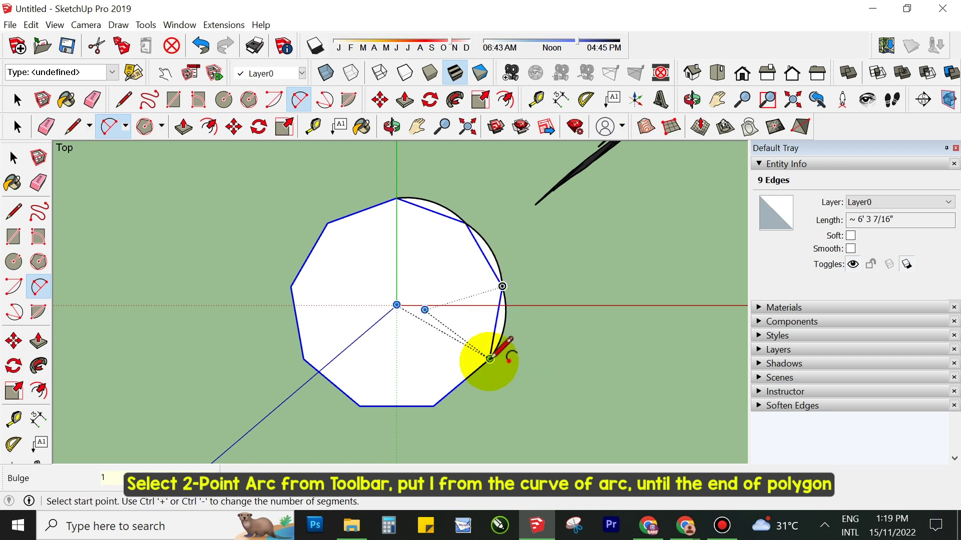
click(489, 359)
click(433, 407)
click(470, 395)
click(359, 406)
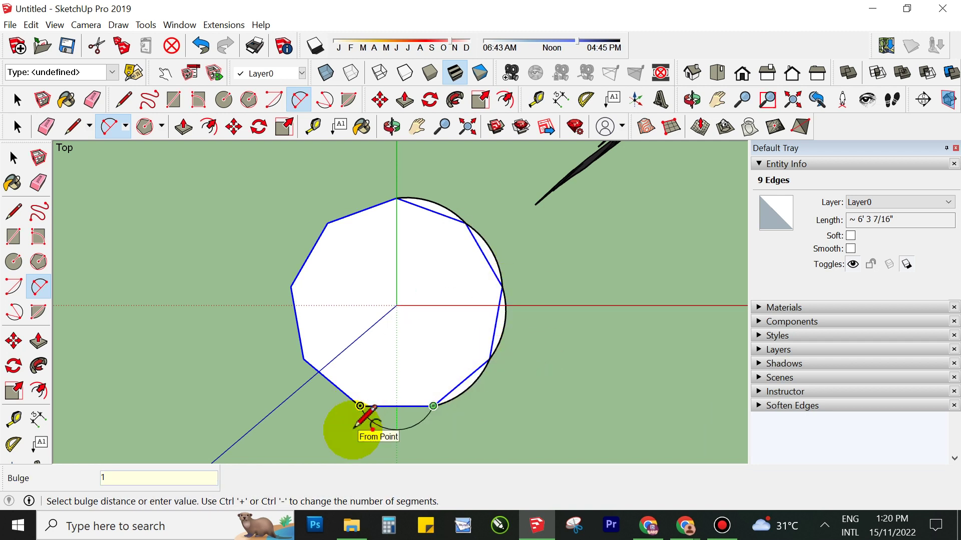
click(397, 415)
click(360, 406)
Step: Add bulging arcs on the lower-left, left and upper-left edges, closing the rounded outline
click(303, 359)
click(328, 390)
click(304, 359)
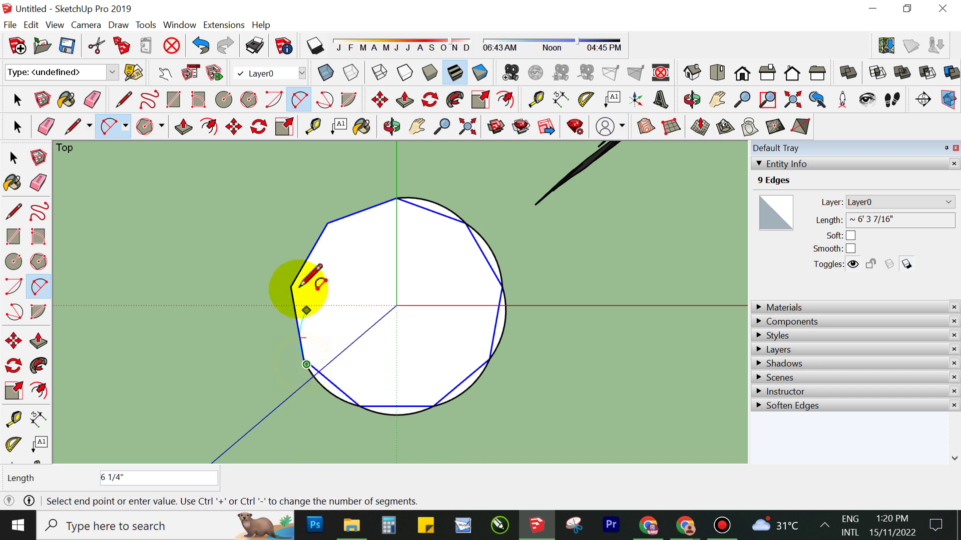
click(291, 286)
click(284, 322)
click(290, 290)
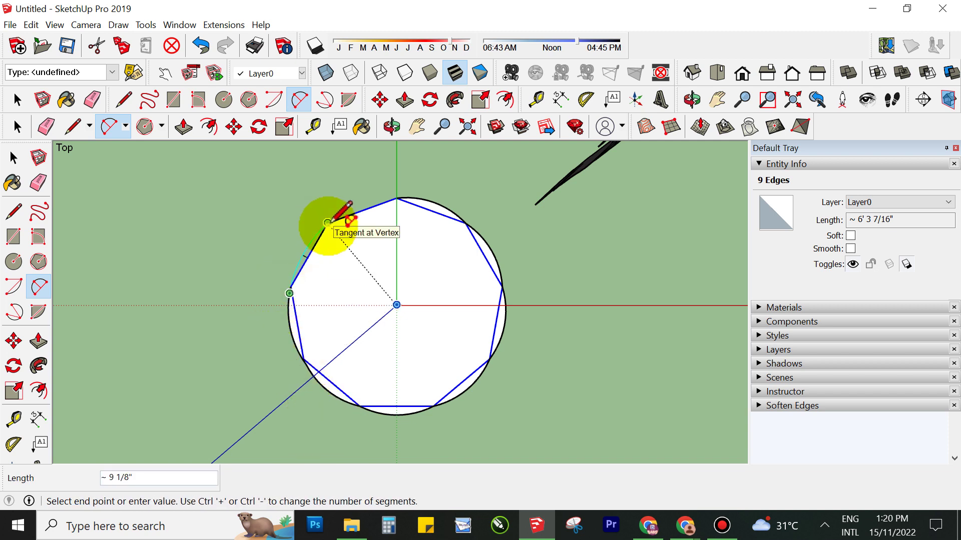
click(327, 223)
double_click(328, 223)
click(327, 223)
click(397, 199)
key(space)
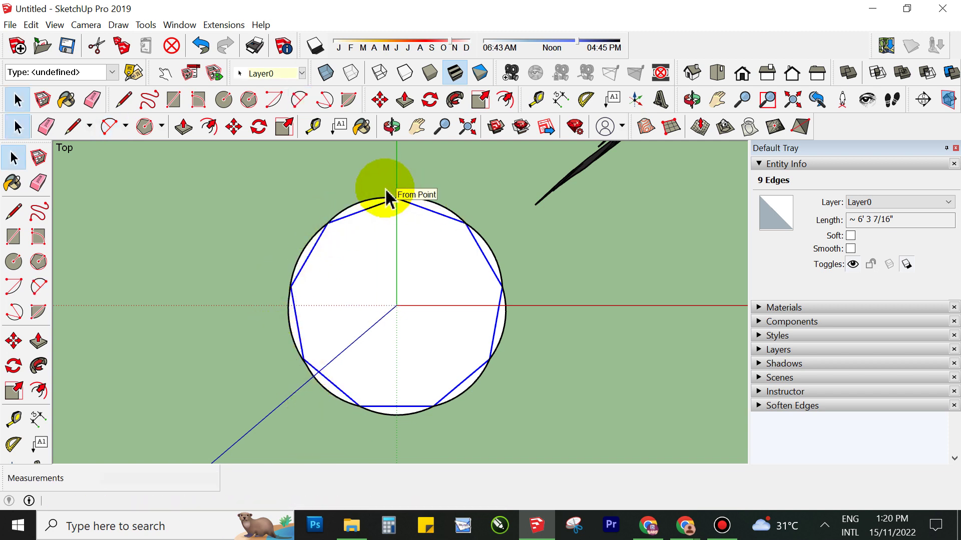
Step: Erase the straight nonagon edges inside the arcs, leaving one rounded face
key(e)
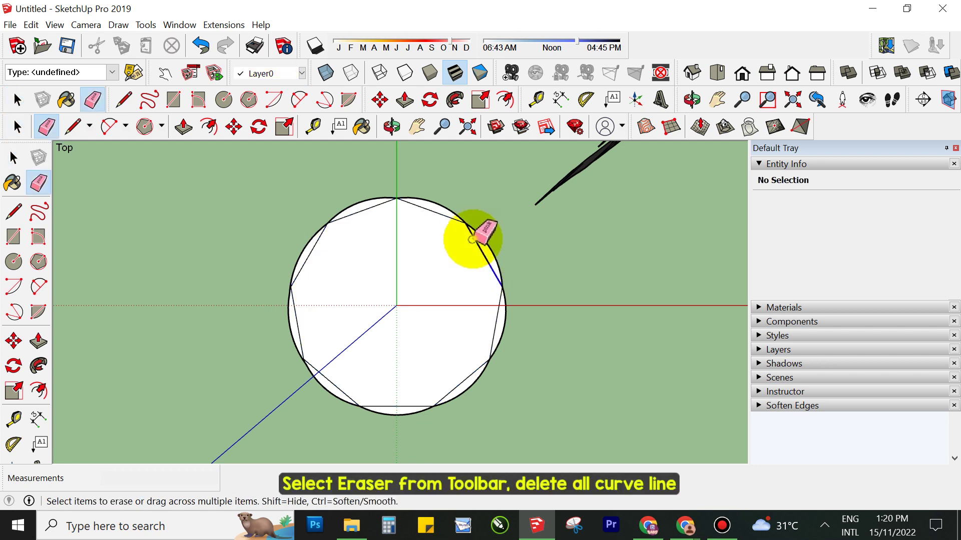
mouse_move(446, 218)
mouse_down()
mouse_move(401, 208)
mouse_move(329, 224)
mouse_move(307, 311)
mouse_move(319, 377)
mouse_up()
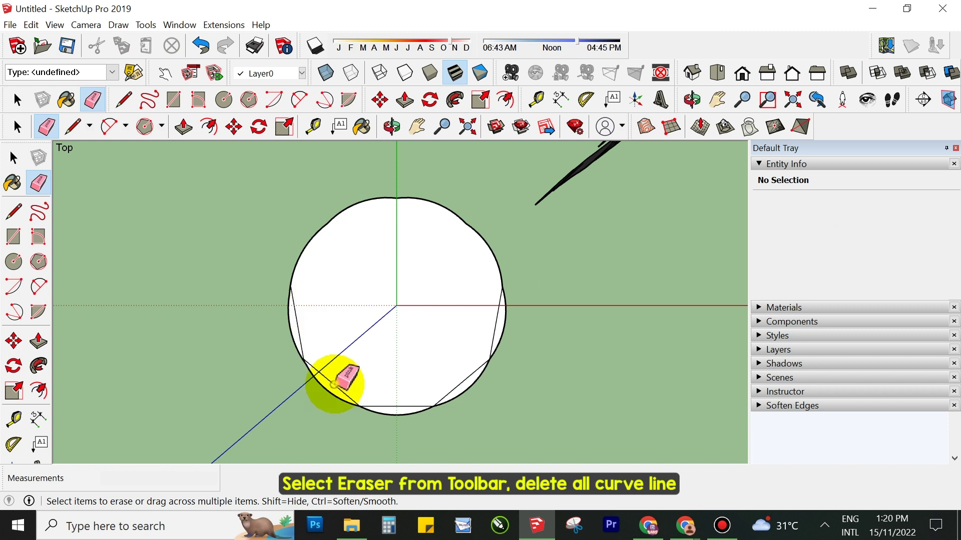
mouse_move(299, 342)
mouse_down()
mouse_move(391, 404)
mouse_move(472, 402)
mouse_move(495, 351)
mouse_move(326, 364)
mouse_move(283, 358)
mouse_up()
scroll(300, 341, up, 3)
scroll(301, 344, up, 2)
scroll(299, 369, up, 2)
scroll(300, 370, down, 1)
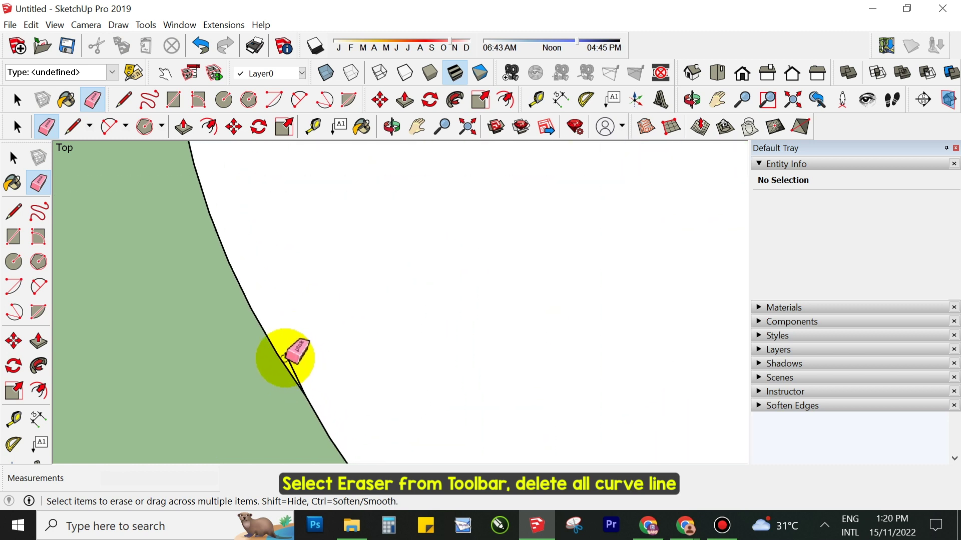
scroll(310, 367, down, 1)
scroll(320, 310, down, 1)
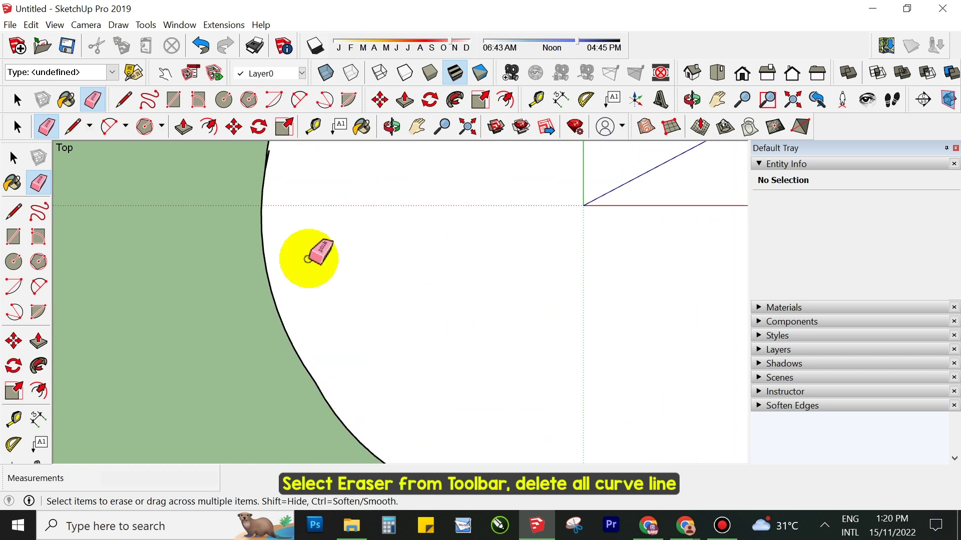
Step: Zoom out and orbit from top view into a tilted perspective of the face
scroll(280, 200, down, 1)
scroll(279, 174, up, 2)
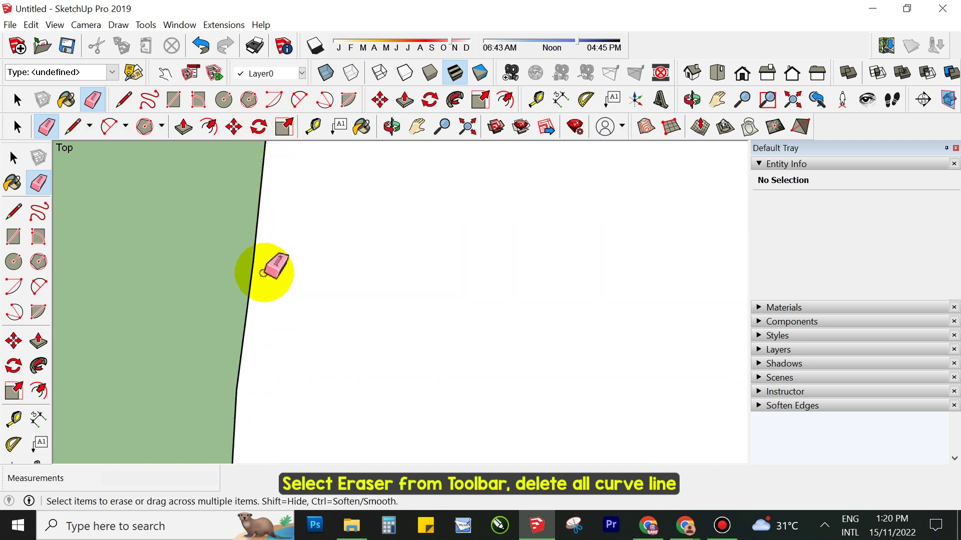
scroll(273, 268, down, 1)
scroll(304, 262, down, 1)
scroll(333, 294, down, 2)
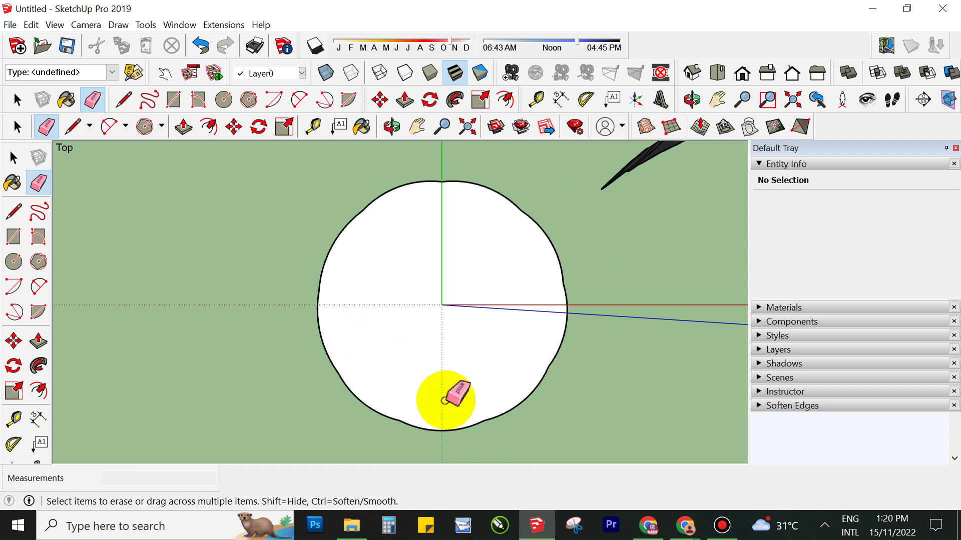
mouse_move(444, 397)
middle_down()
mouse_move(457, 322)
mouse_move(423, 401)
mouse_move(423, 324)
mouse_move(450, 345)
middle_up()
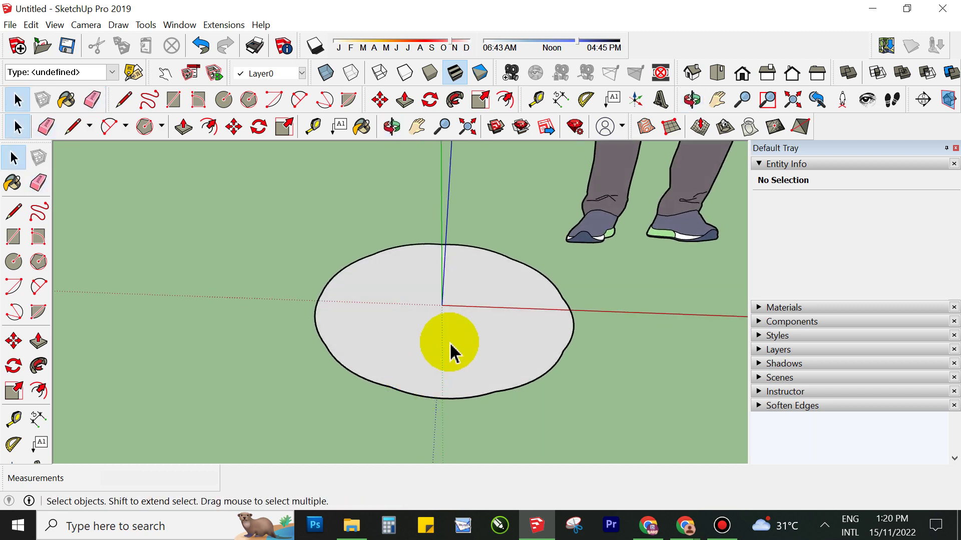
Step: Pull the lobed face up into a 2-inch slab and enlarge its top face
click(451, 351)
key(p)
drag(452, 346, 459, 335)
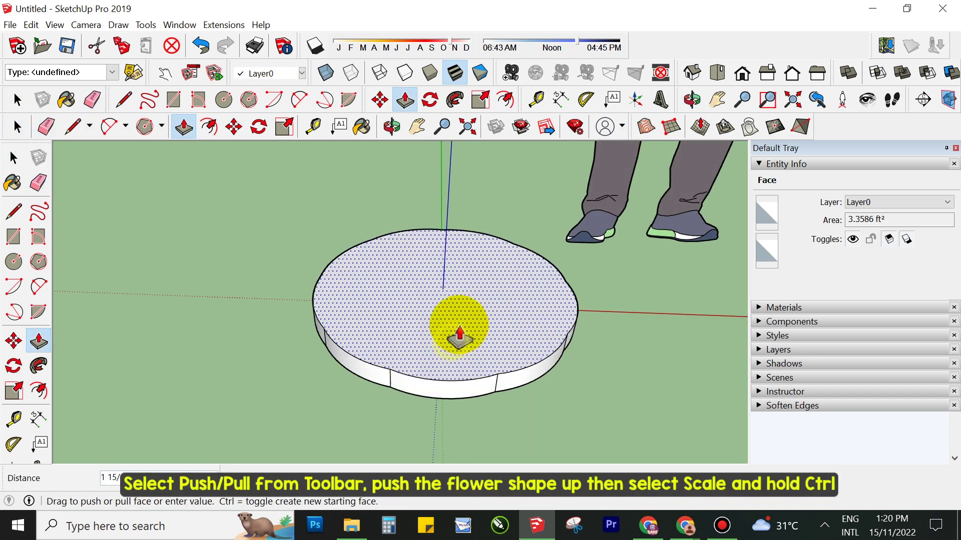
mouse_move(482, 407)
middle_down()
mouse_move(429, 253)
mouse_move(428, 360)
mouse_move(412, 331)
middle_up()
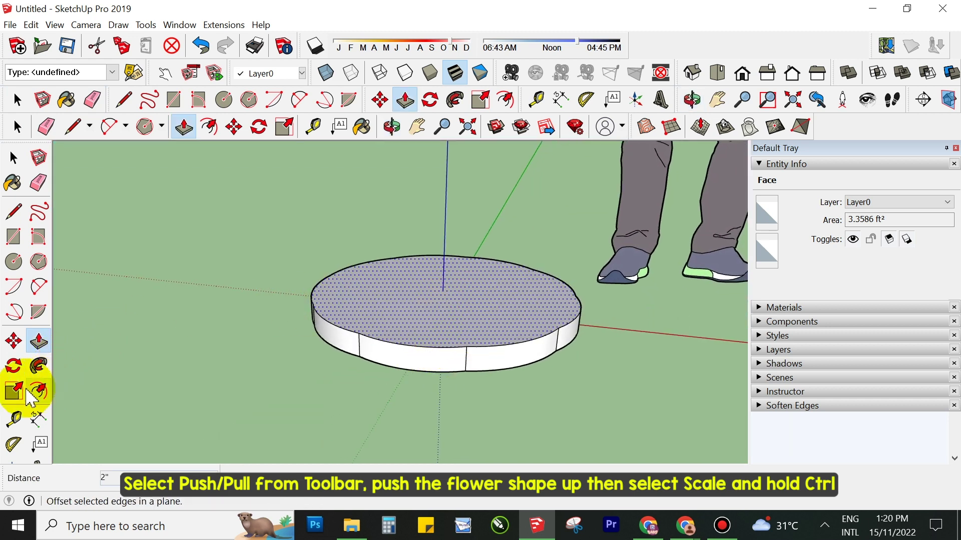
click(15, 393)
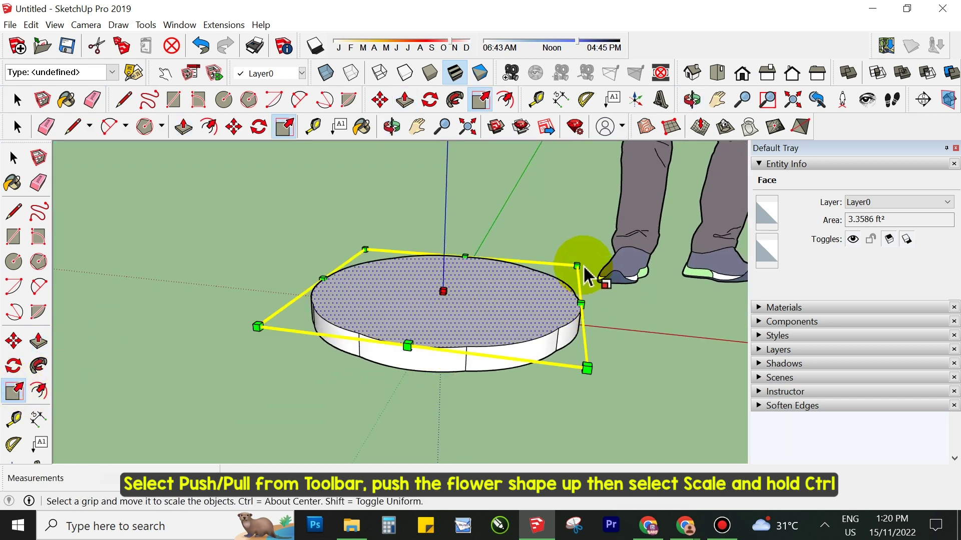
ctrl+drag(586, 368, 602, 376)
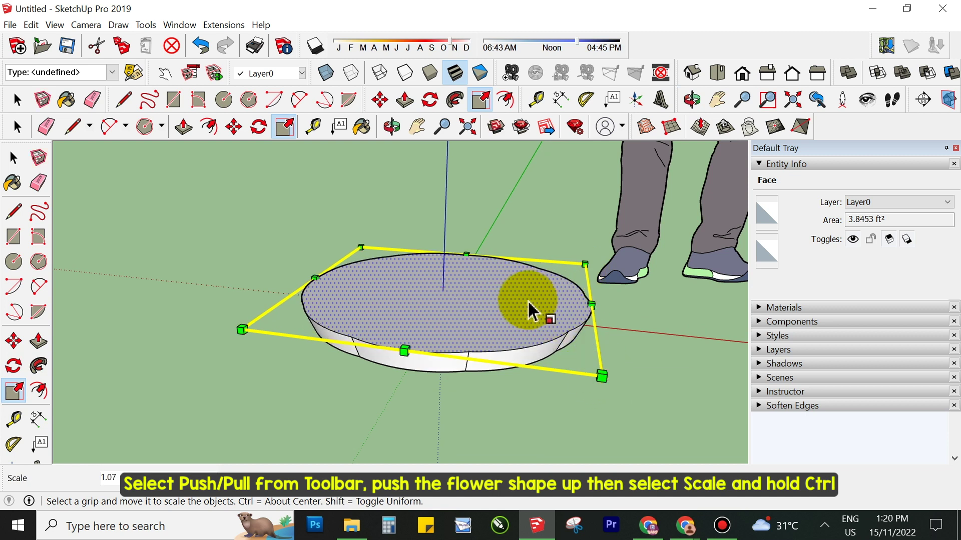
Step: Pull up a taller layer and widen its top face to about 1.05 scale
key(p)
drag(525, 305, 526, 281)
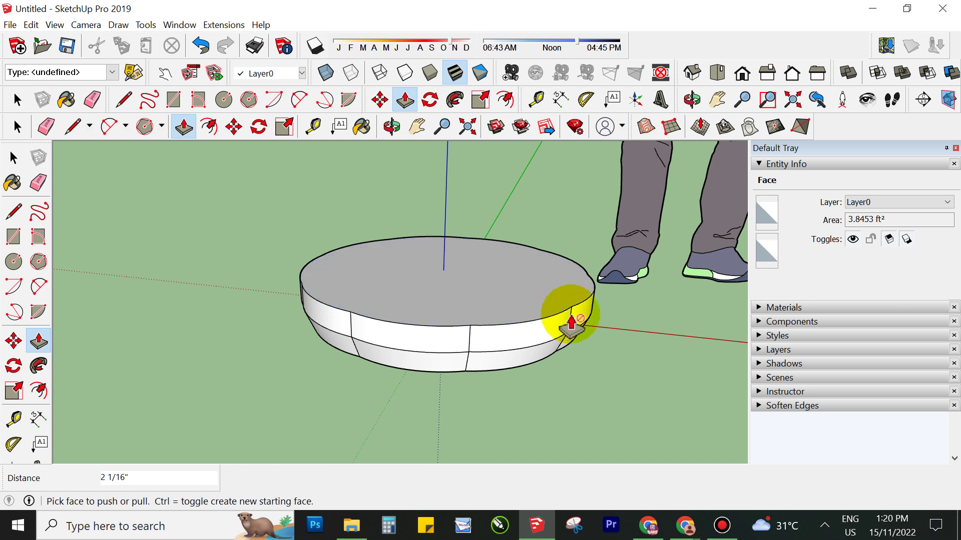
click(15, 393)
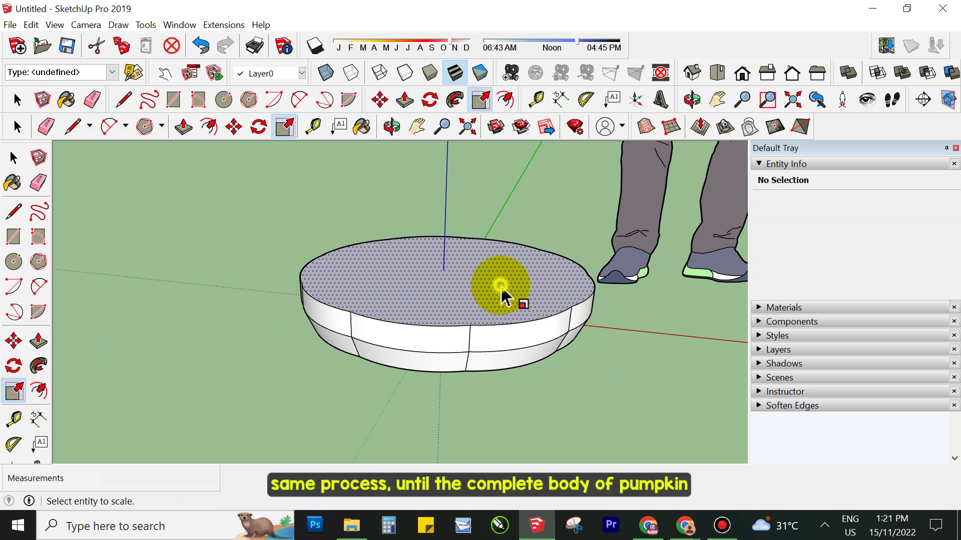
click(504, 295)
drag(607, 349, 619, 356)
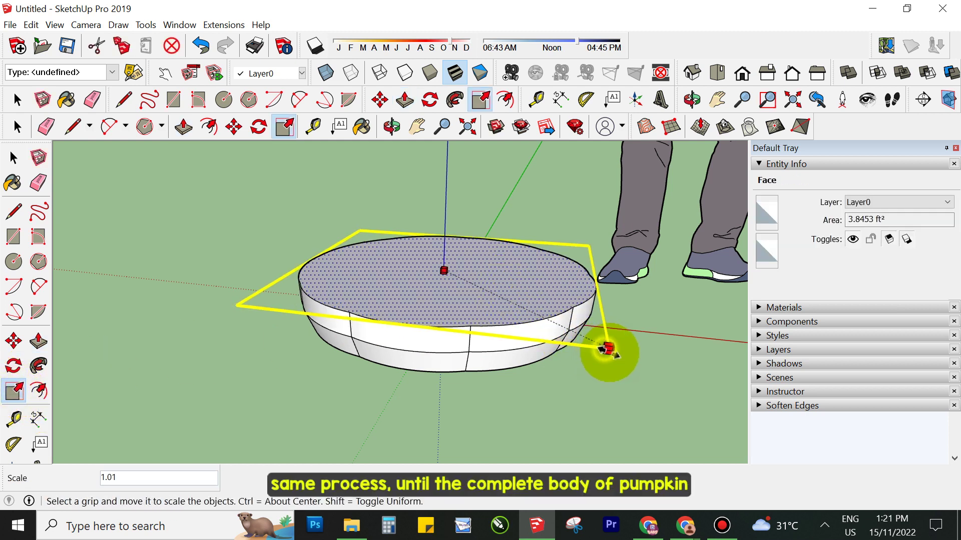
click(619, 355)
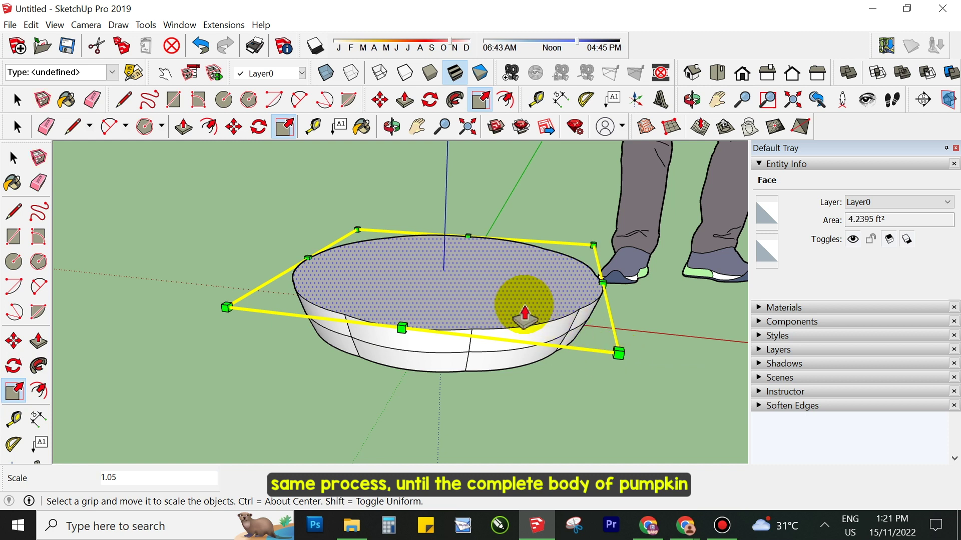
Step: Raise another layer and widen its top face slightly outward
key(p)
click(523, 310)
click(514, 268)
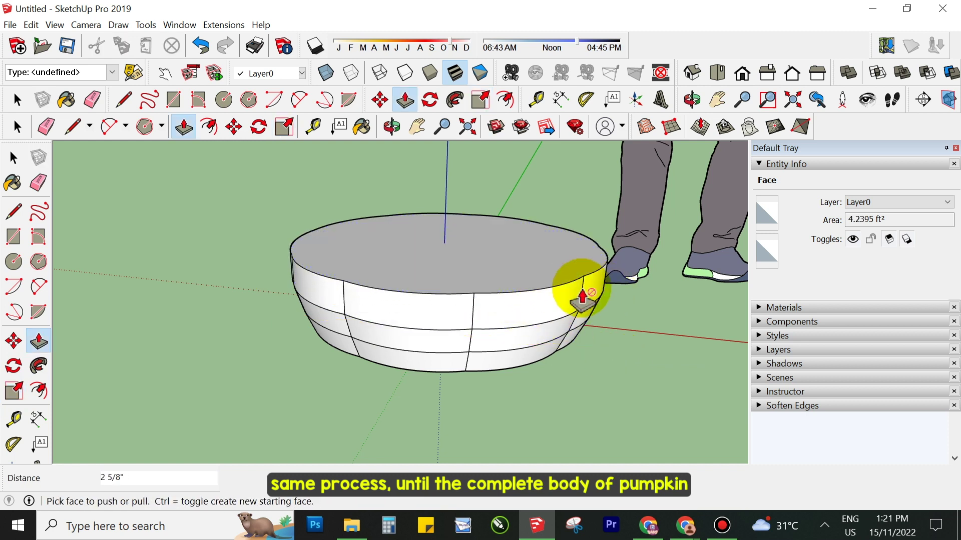
click(14, 392)
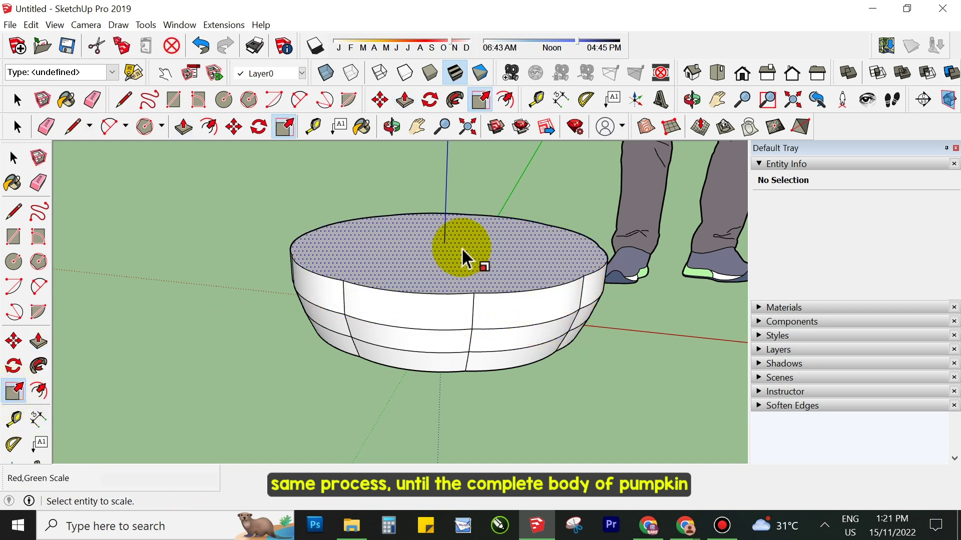
click(460, 251)
ctrl+drag(625, 314, 638, 319)
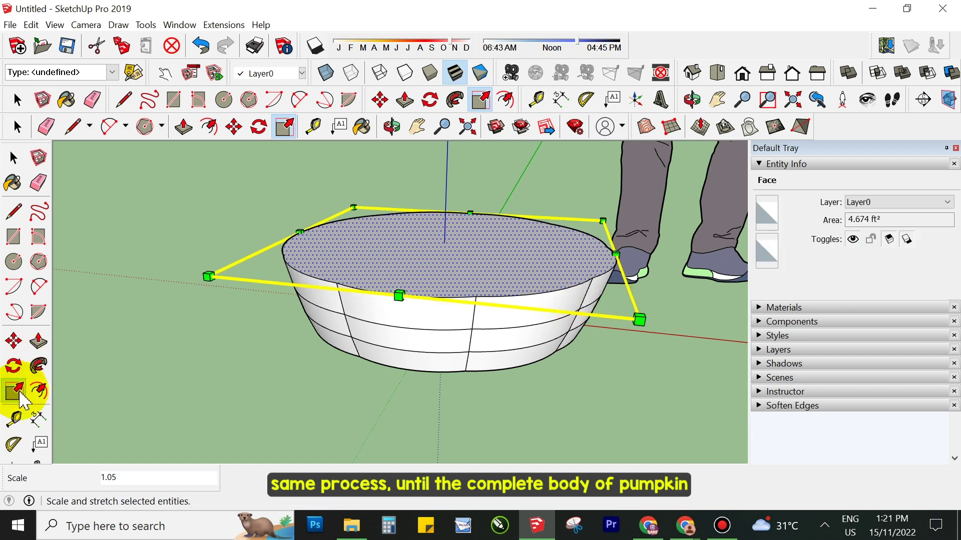
Step: Raise the next layer and shrink its top face slightly inward
key(p)
click(464, 245)
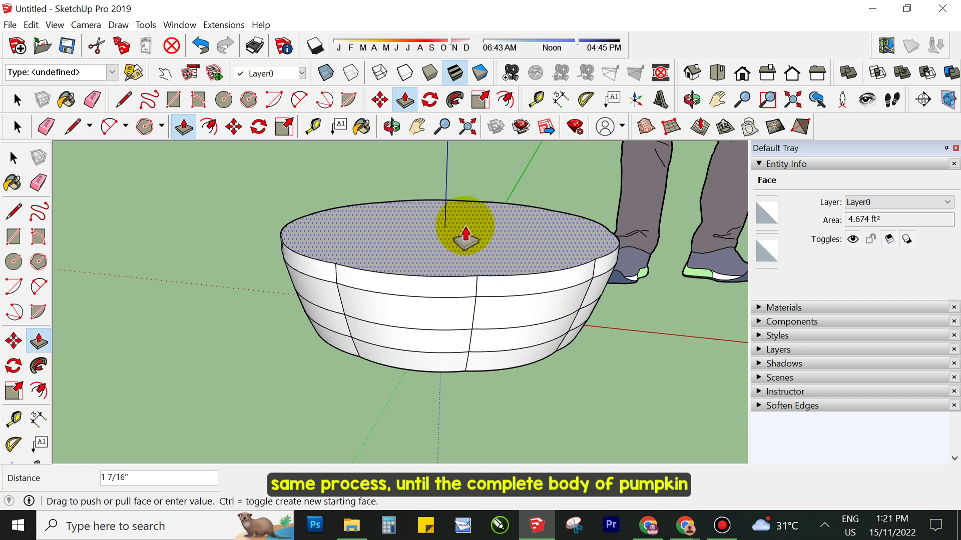
click(457, 217)
click(20, 396)
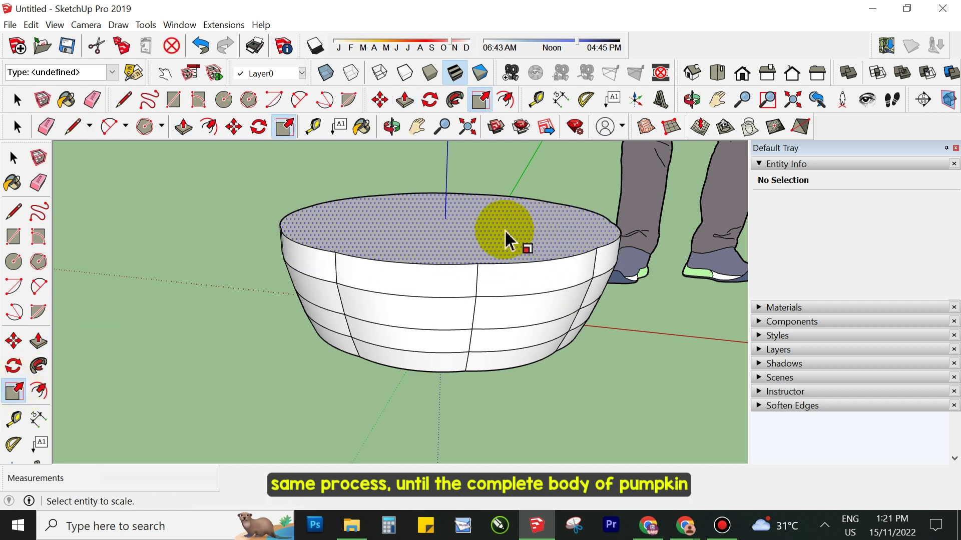
click(495, 238)
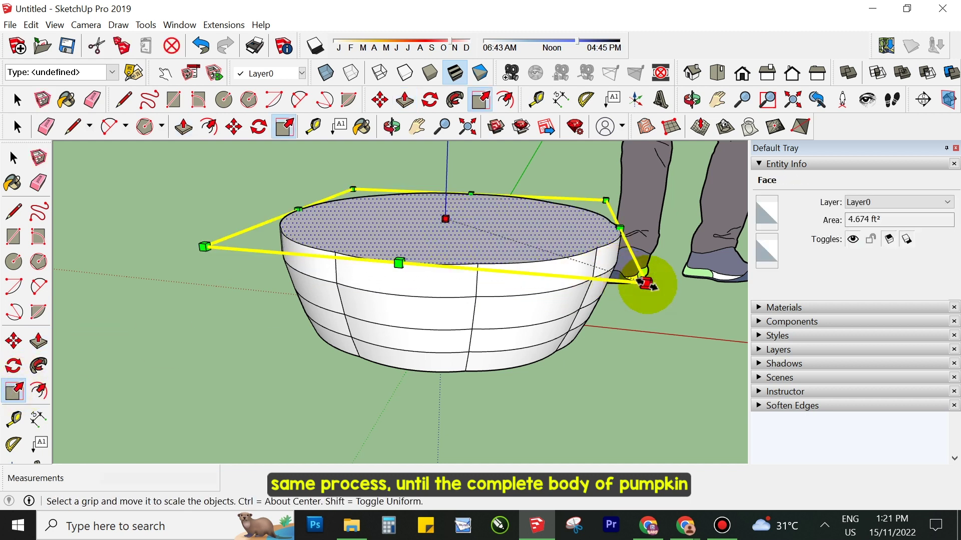
drag(645, 283, 640, 280)
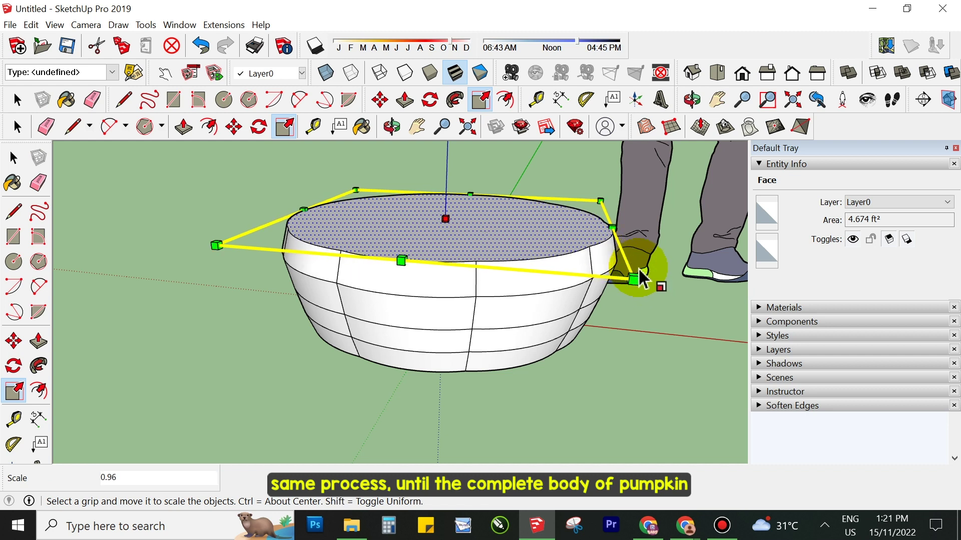
click(643, 275)
Step: Raise another layer and shrink its top face further inward
key(p)
click(531, 228)
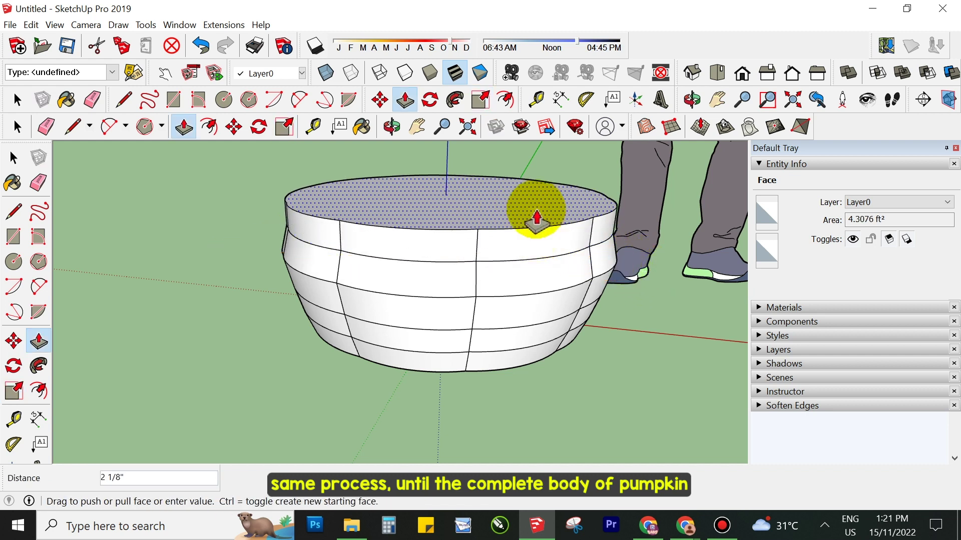
click(532, 215)
key(s)
click(447, 213)
drag(643, 247, 622, 239)
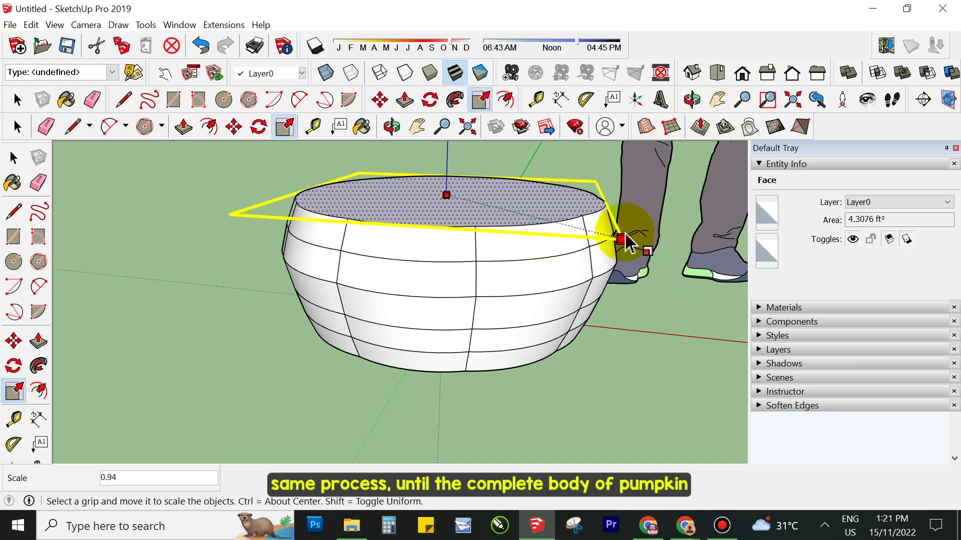
Step: Narrow the top face and pull up another layer to round the pumpkin
key(p)
click(562, 220)
click(13, 390)
click(466, 178)
drag(622, 206, 596, 204)
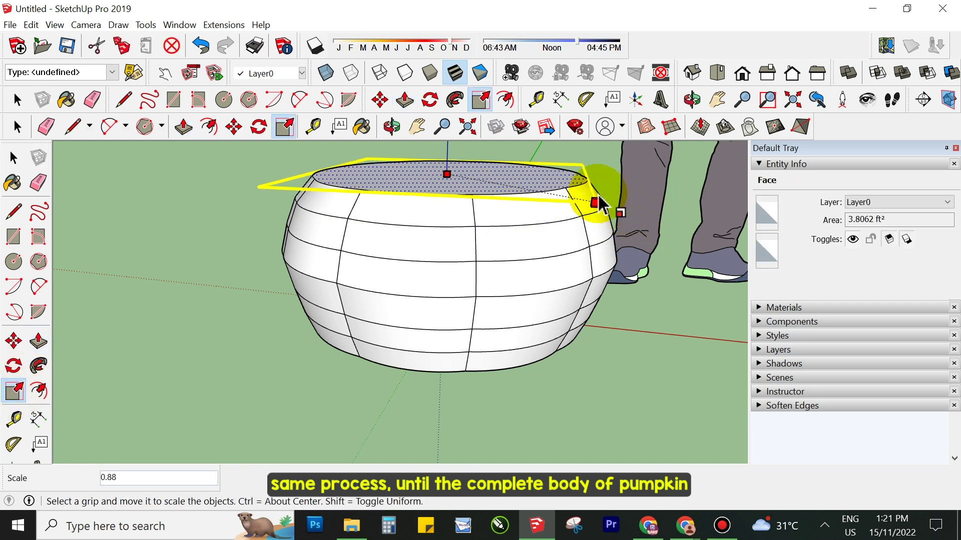
key(p)
double_click(477, 175)
click(14, 390)
click(467, 172)
Step: Shrink the top face once more and offset an inner ring on it
middle_drag(468, 172, 467, 257)
scroll(468, 257, down, 2)
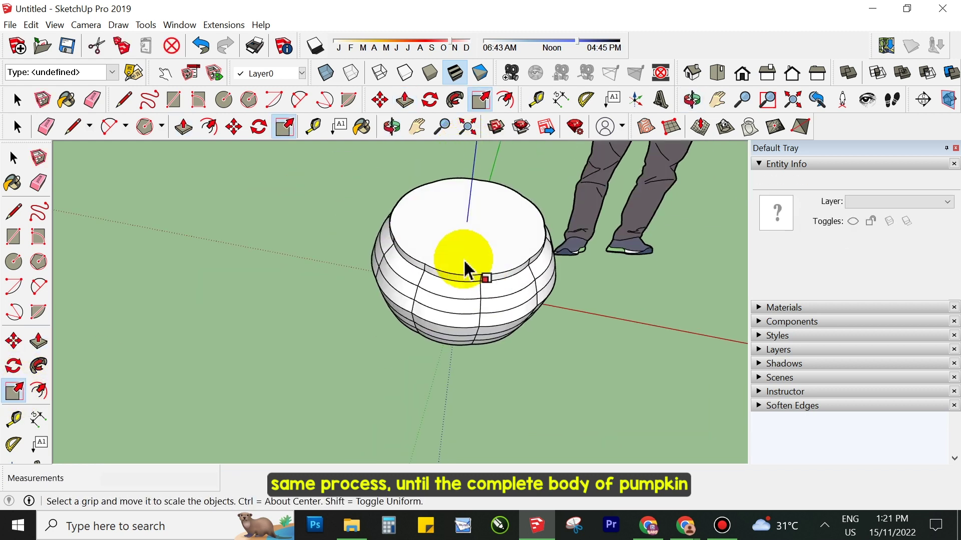
click(500, 242)
click(14, 390)
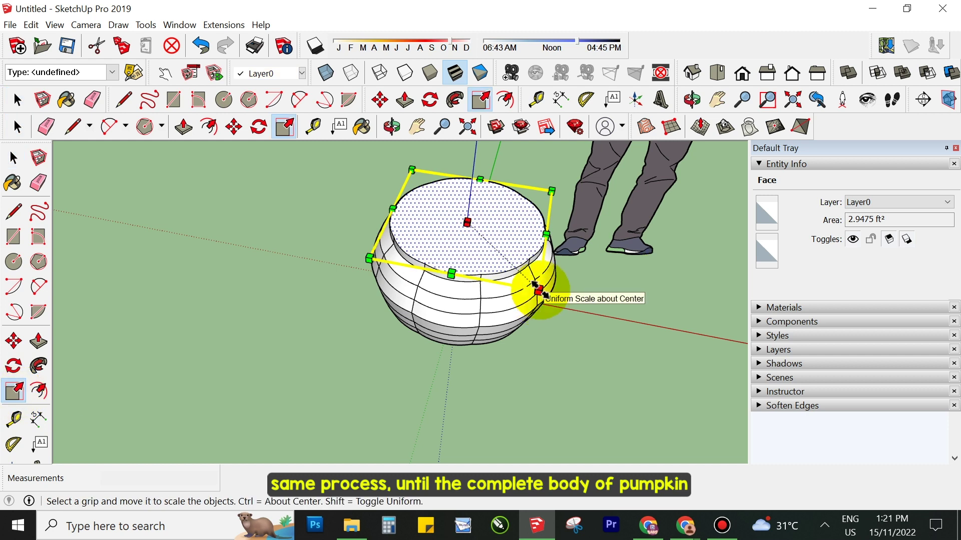
mouse_move(536, 290)
middle_down()
mouse_move(521, 205)
mouse_move(525, 268)
middle_up()
drag(525, 268, 468, 221)
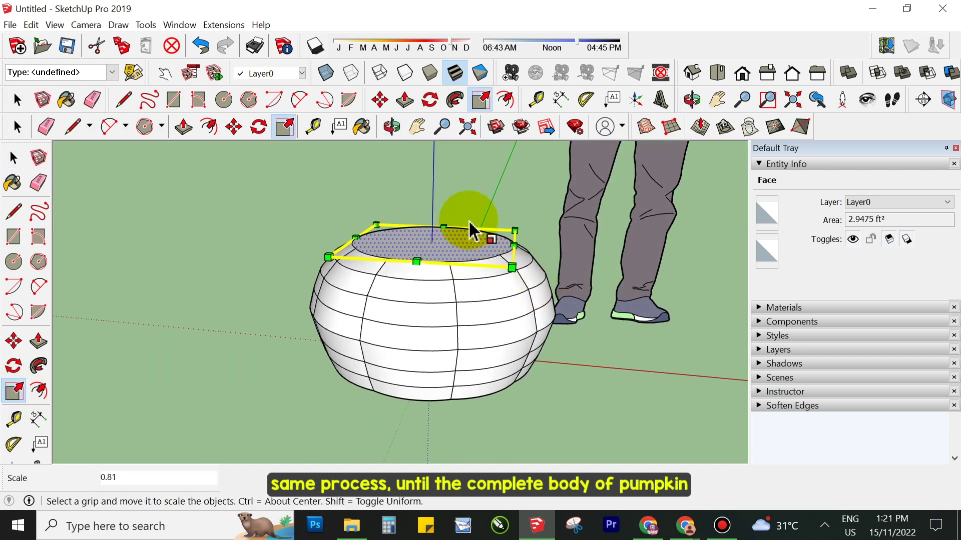
mouse_move(468, 221)
middle_down()
mouse_move(466, 280)
mouse_move(450, 309)
mouse_move(475, 311)
middle_up()
click(38, 390)
click(496, 296)
click(494, 279)
Step: Scale the inner top face down about its centre
key(space)
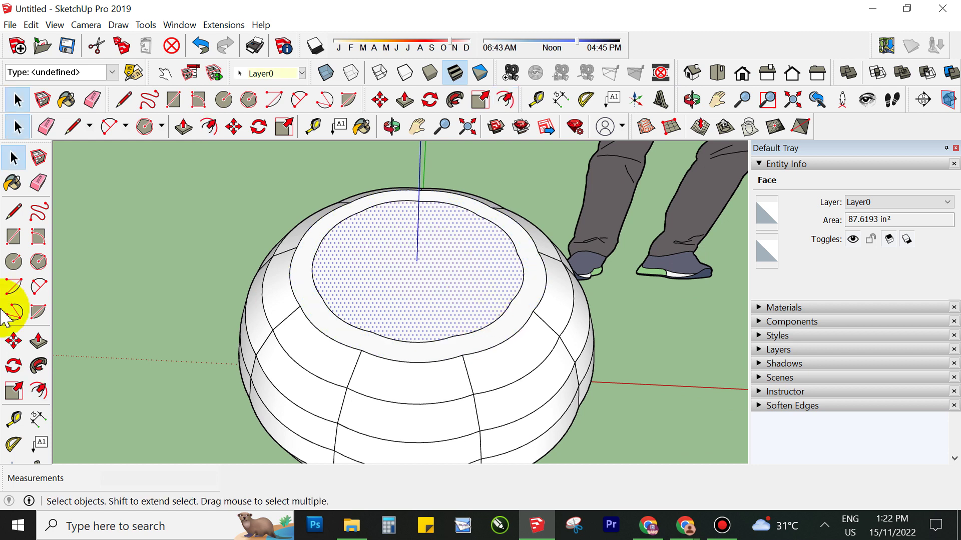
click(12, 395)
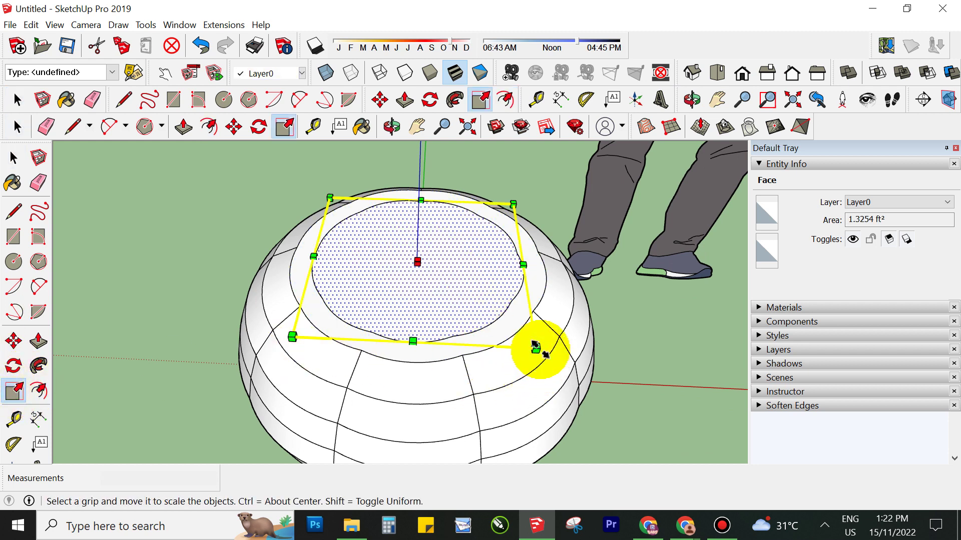
mouse_move(535, 347)
mouse_down()
mouse_move(520, 336)
mouse_move(532, 343)
mouse_up()
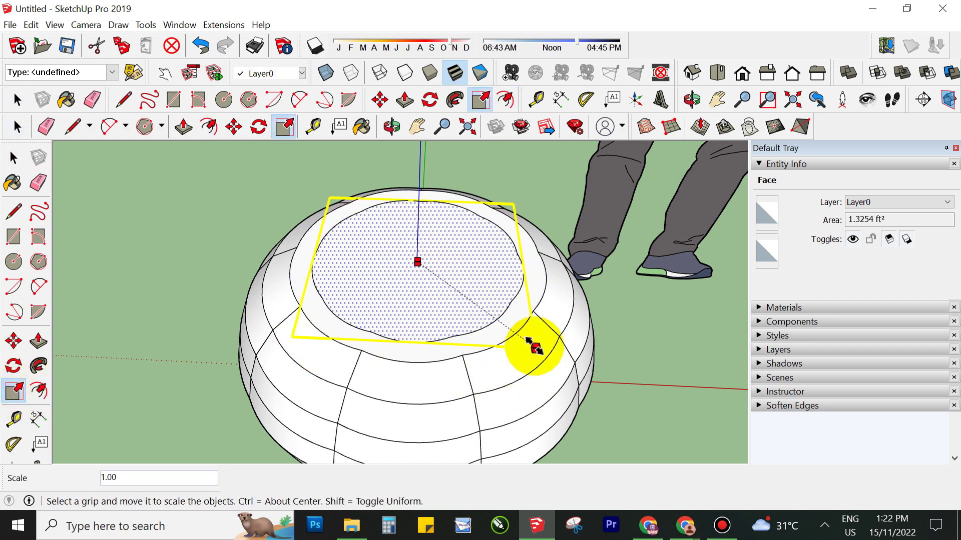
mouse_move(415, 300)
middle_down()
mouse_move(421, 222)
mouse_move(429, 265)
middle_up()
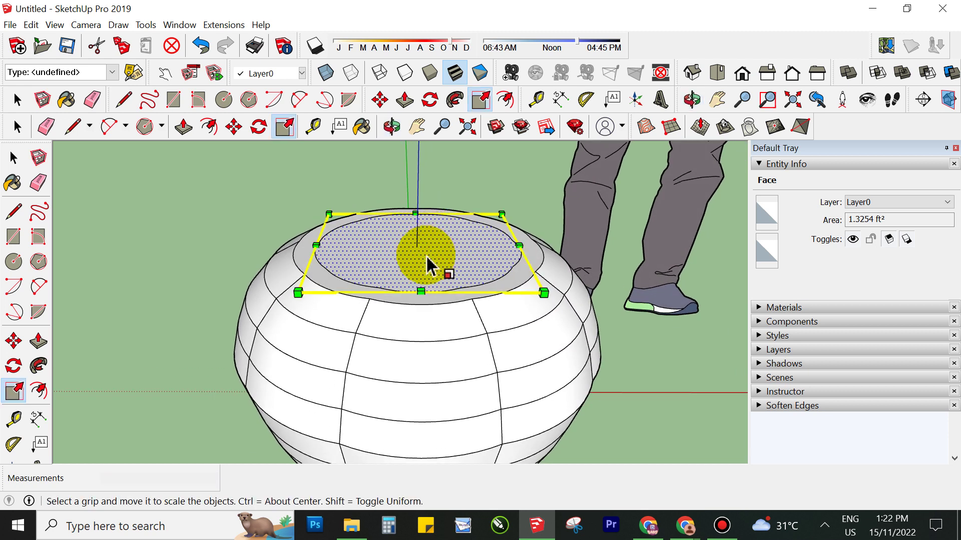
Step: Sink the inner top face 5/16" and scale it to 0.75 about the centre
key(p)
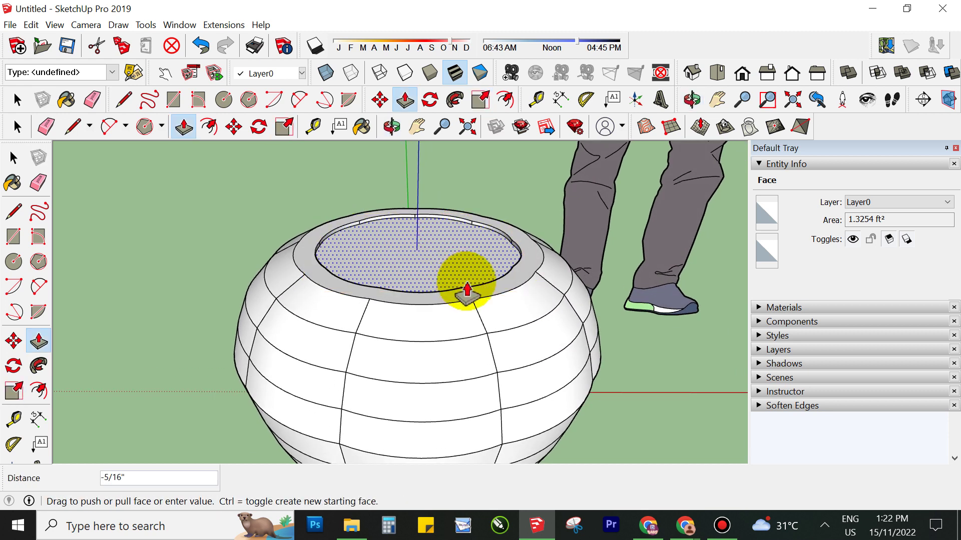
click(467, 291)
click(14, 393)
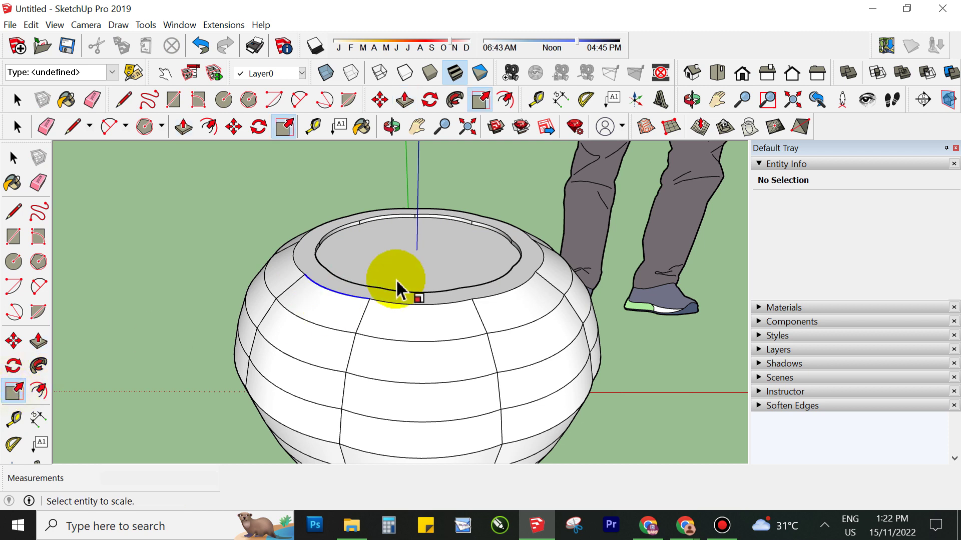
click(411, 271)
drag(543, 298, 517, 288)
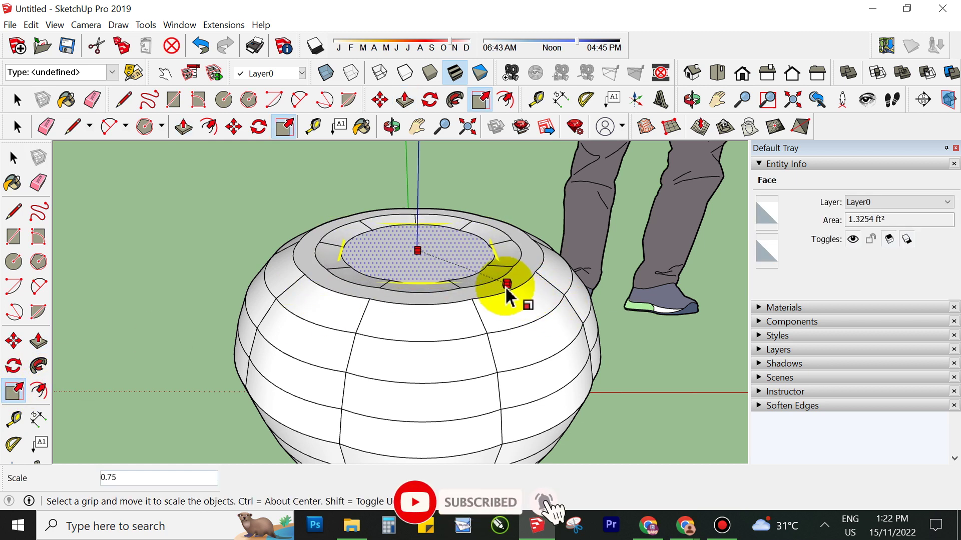
mouse_move(494, 339)
middle_down()
mouse_move(485, 194)
mouse_move(476, 246)
mouse_move(476, 197)
mouse_move(425, 354)
mouse_move(450, 318)
mouse_move(457, 326)
mouse_move(442, 333)
middle_up()
key(space)
key(p)
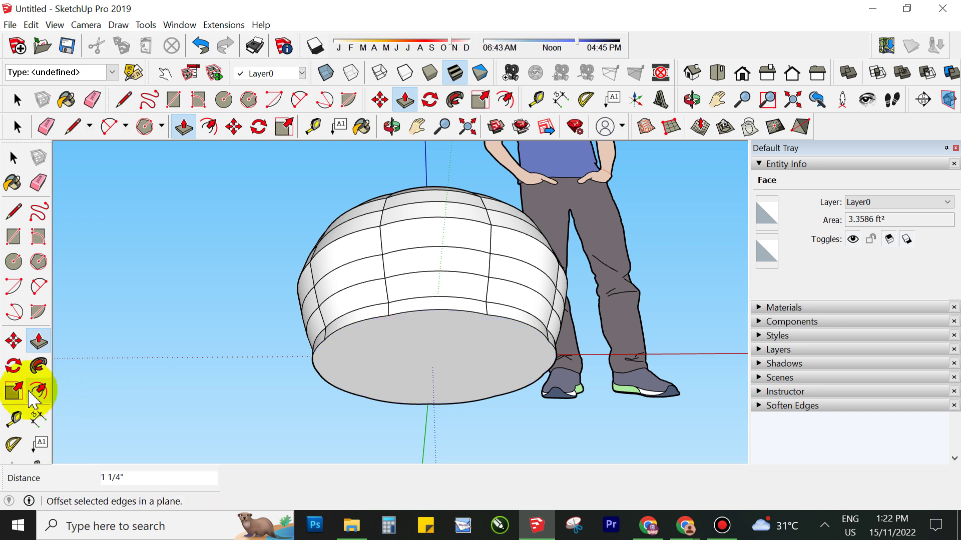
Step: Scale the pumpkin's bottom face to 0.82 so the base tapers inward
click(14, 390)
click(480, 361)
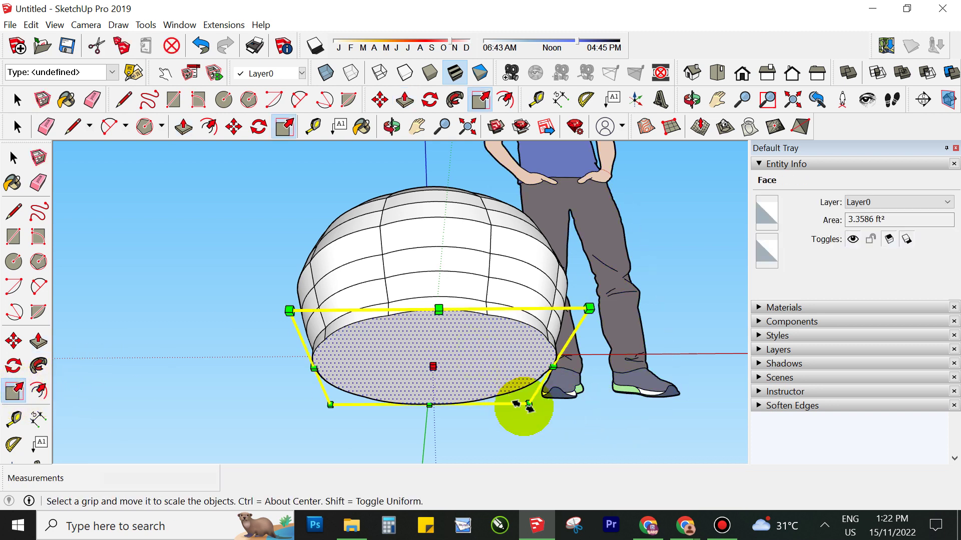
drag(527, 403, 514, 400)
scroll(475, 390, up, 2)
scroll(475, 390, up, 1)
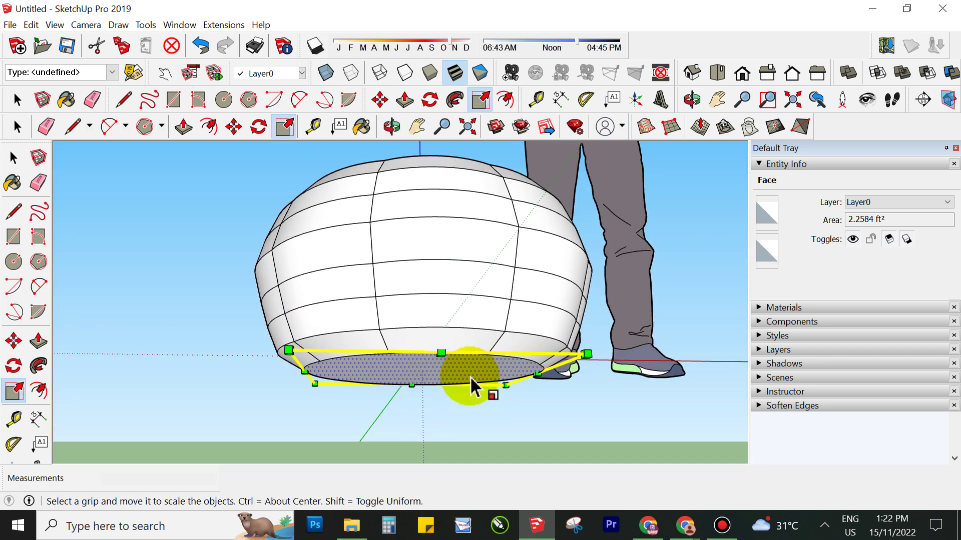
scroll(532, 365, down, 2)
scroll(525, 332, down, 2)
key(space)
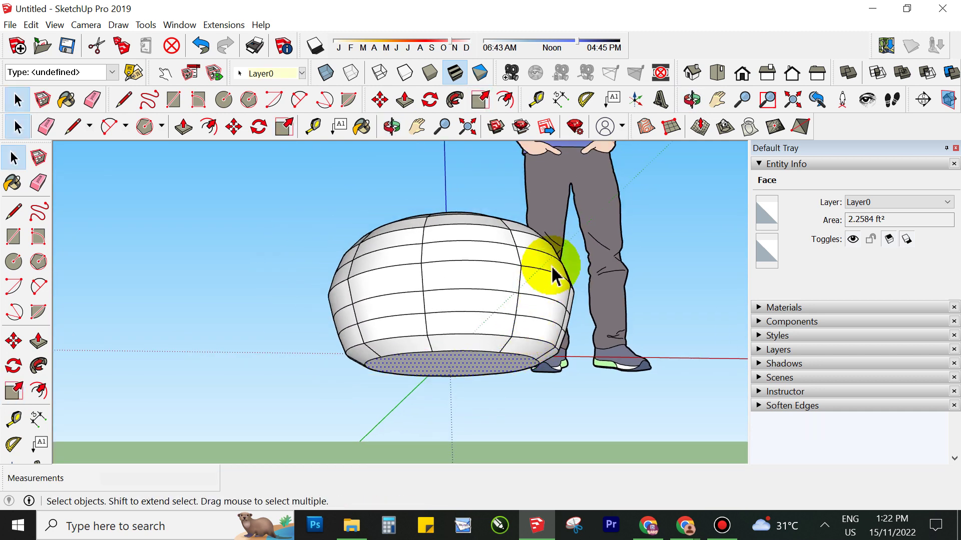
mouse_move(554, 269)
middle_down()
mouse_move(535, 373)
mouse_move(504, 242)
mouse_move(494, 292)
mouse_move(506, 322)
mouse_move(554, 355)
mouse_move(375, 208)
mouse_move(371, 230)
middle_up()
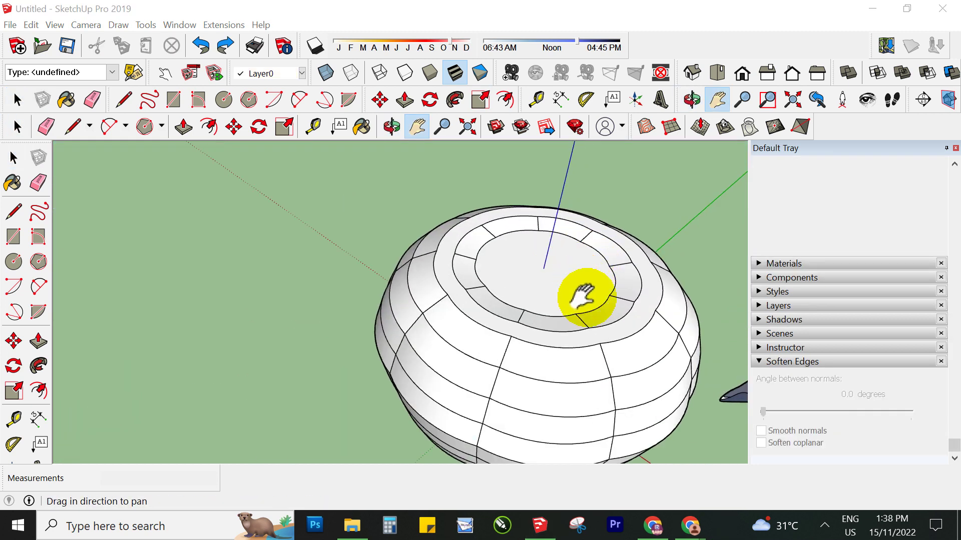
Step: Move a copy of the pumpkin's recessed top face out beside the pumpkin
drag(579, 294, 591, 292)
key(space)
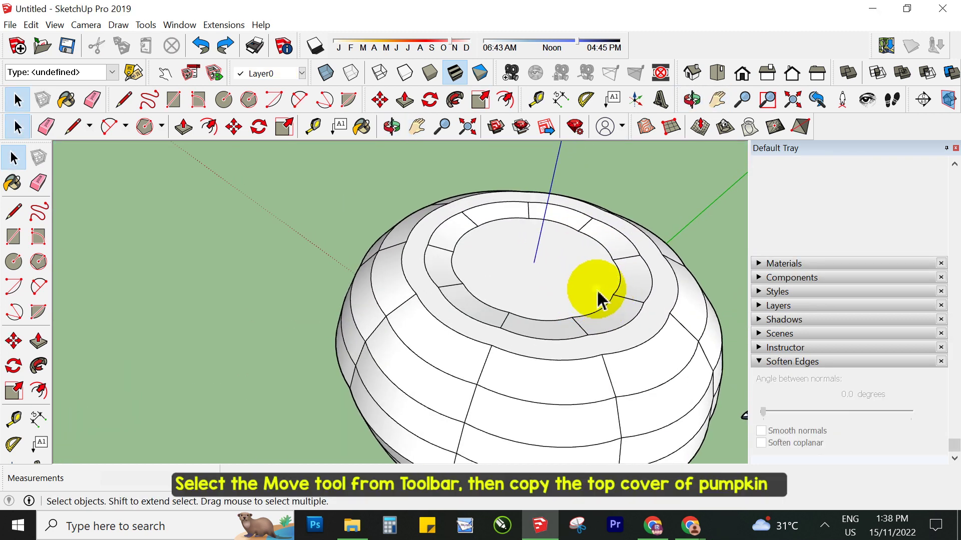
click(601, 300)
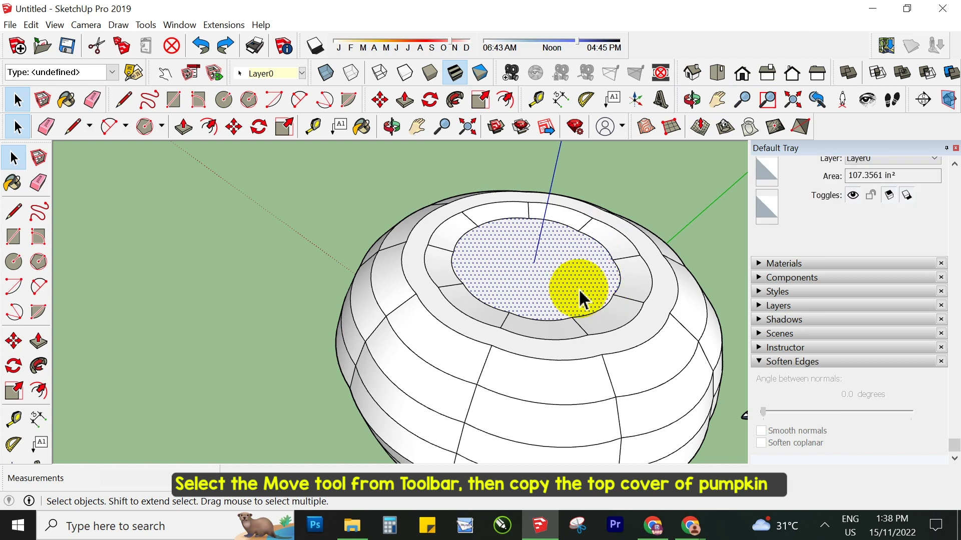
click(14, 341)
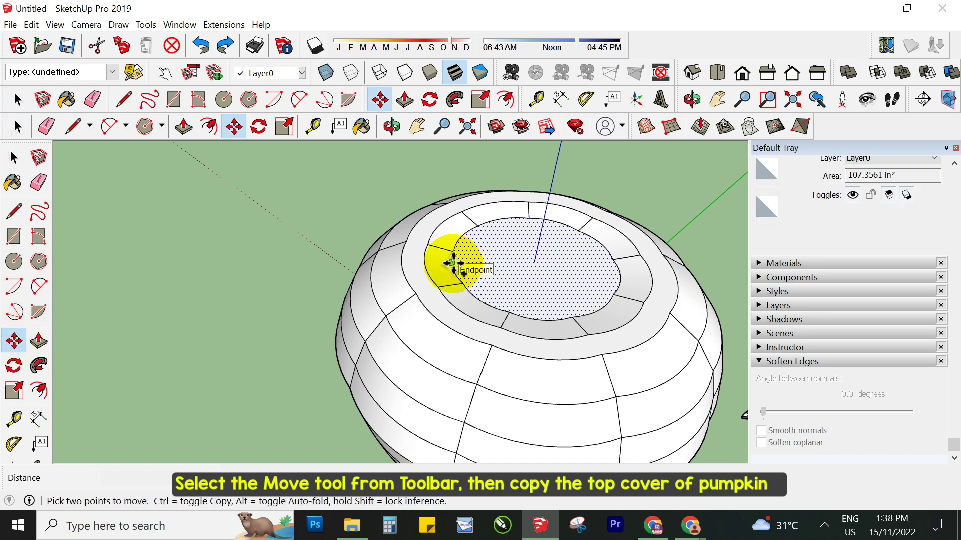
click(452, 262)
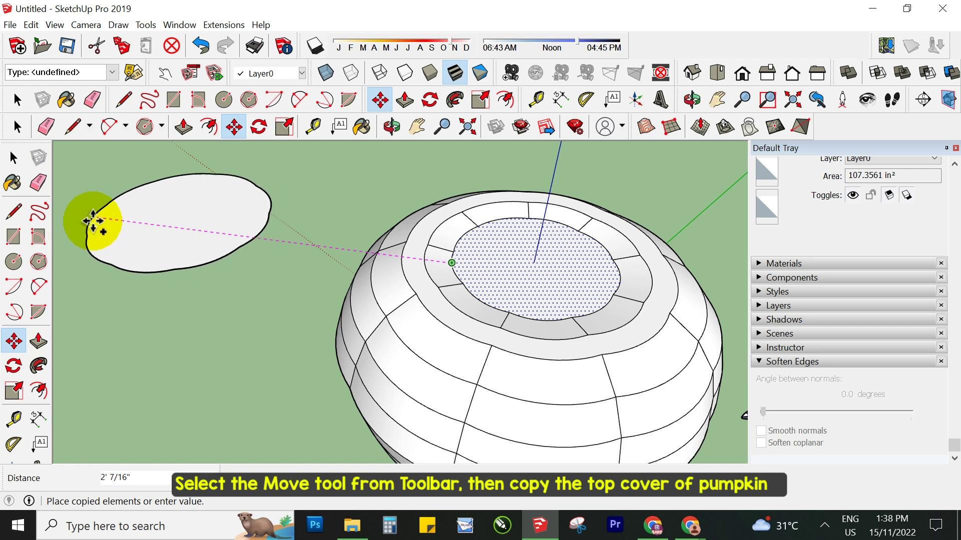
Step: Pan, orbit and zoom down onto the copied wavy disc beside the pumpkin
scroll(395, 253, down, 3)
scroll(429, 257, down, 3)
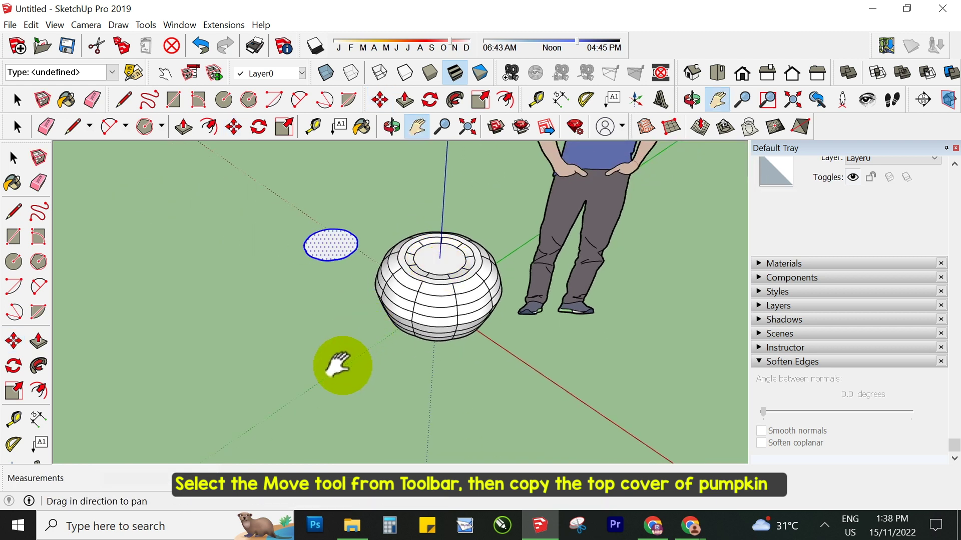
mouse_move(339, 364)
shift+middle_down()
mouse_move(375, 200)
mouse_move(422, 407)
mouse_move(434, 210)
mouse_move(489, 399)
mouse_move(403, 288)
mouse_move(408, 382)
shift+middle_up()
scroll(509, 386, up, 2)
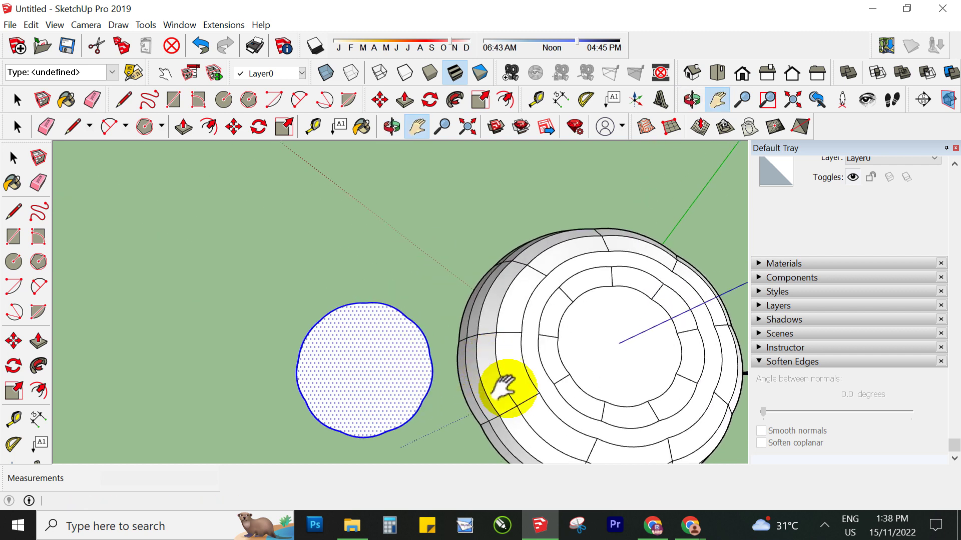
mouse_move(509, 387)
shift+middle_down()
mouse_move(523, 305)
mouse_move(425, 236)
shift+middle_up()
scroll(426, 240, up, 2)
Step: Deselect the disc and draw the first inward arc from its right edge to the bottom
click(197, 275)
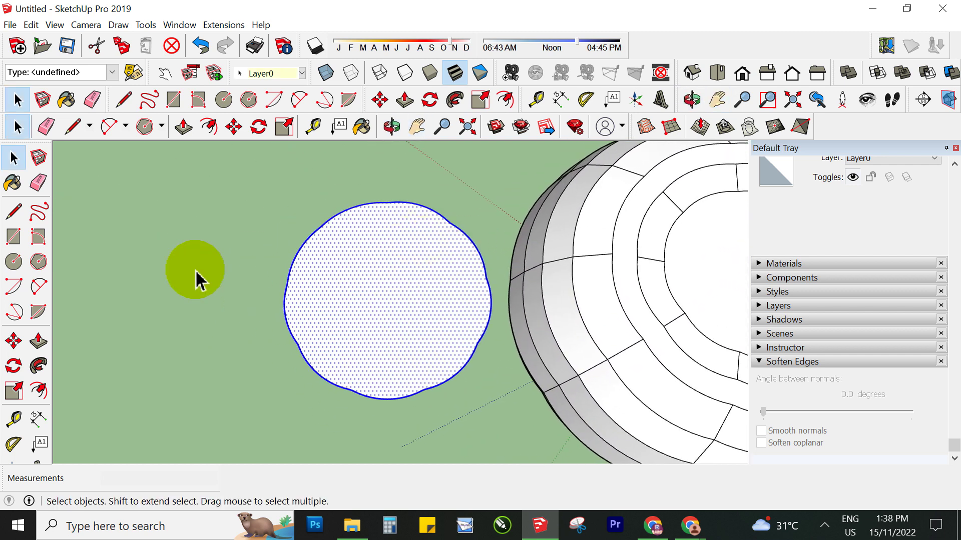
click(9, 215)
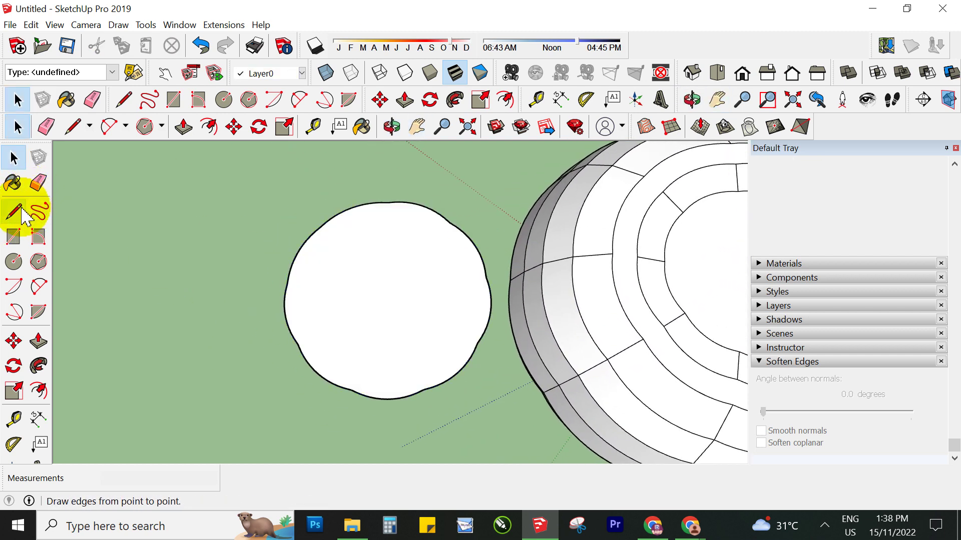
click(38, 287)
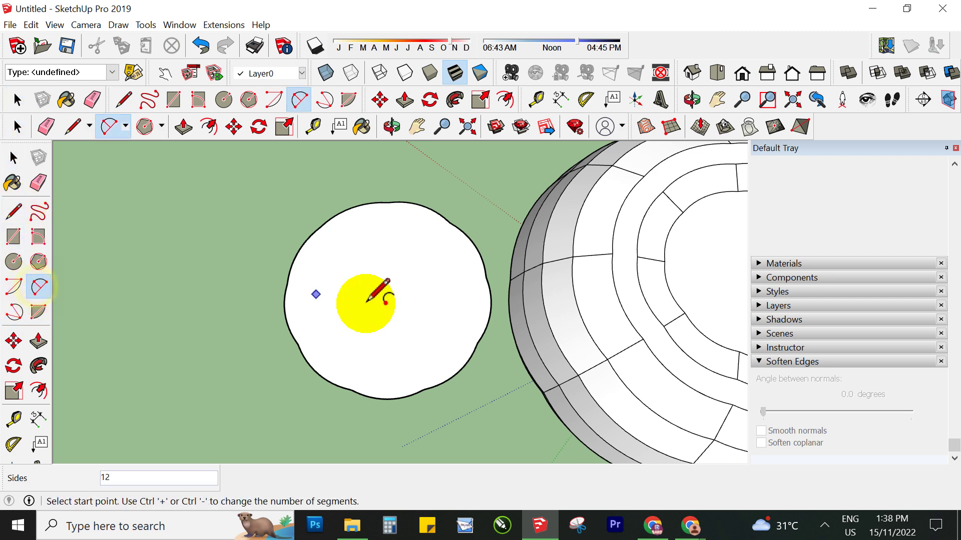
click(486, 277)
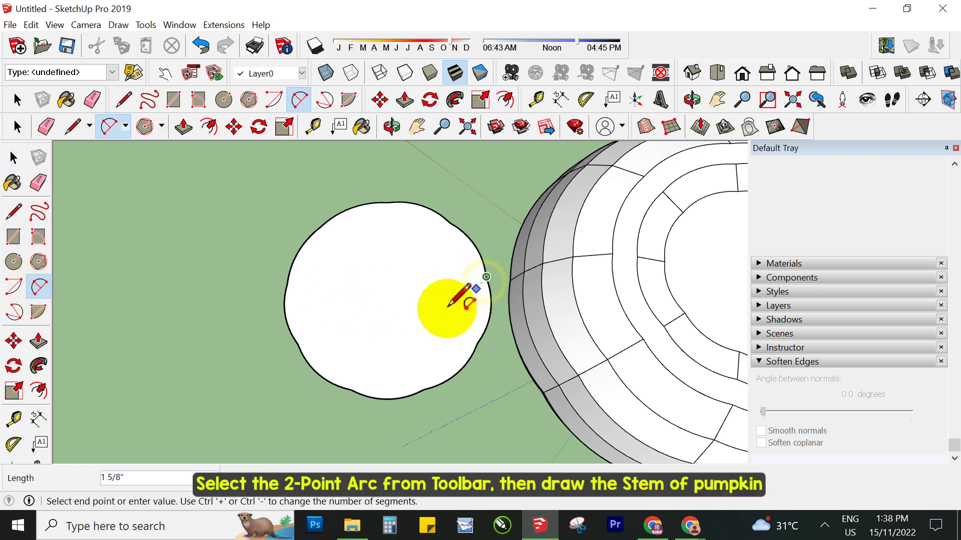
click(424, 390)
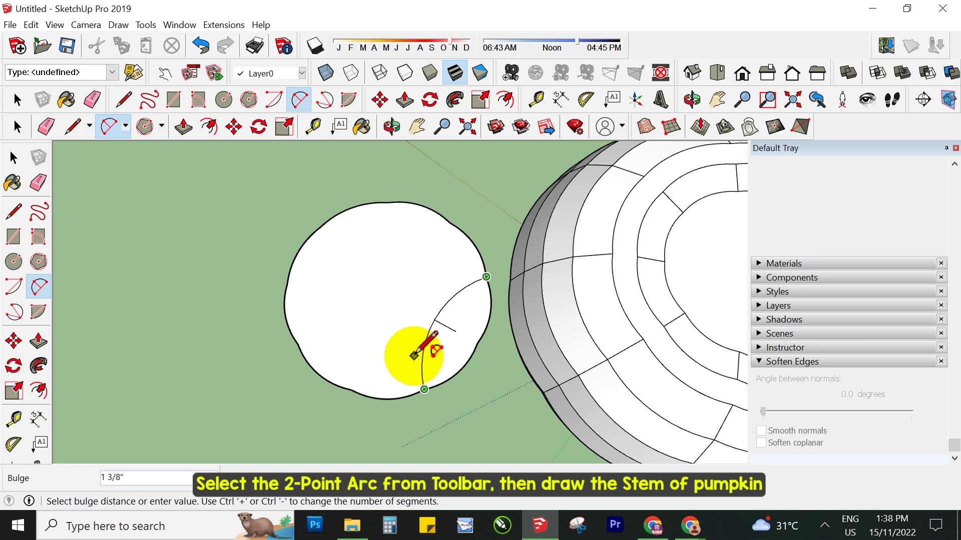
click(416, 351)
Step: Draw a second inward arc across the disc
mouse_move(403, 365)
middle_down()
mouse_move(407, 215)
mouse_move(390, 200)
middle_up()
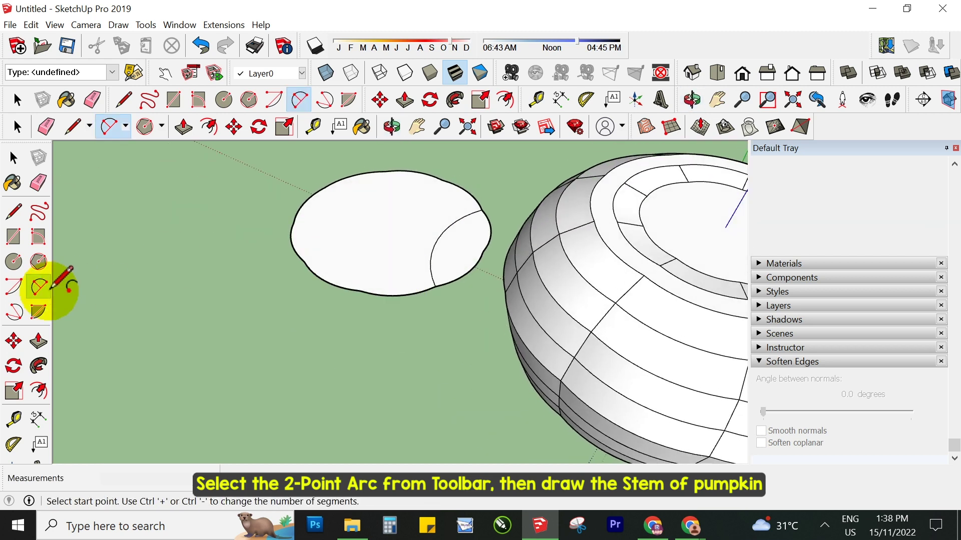
click(304, 261)
click(437, 277)
click(397, 241)
mouse_move(397, 240)
middle_down()
mouse_move(562, 329)
mouse_move(423, 232)
middle_up()
Step: In Top view, complete a third arc across the disc and cancel an unwanted extra arc
click(529, 282)
click(446, 361)
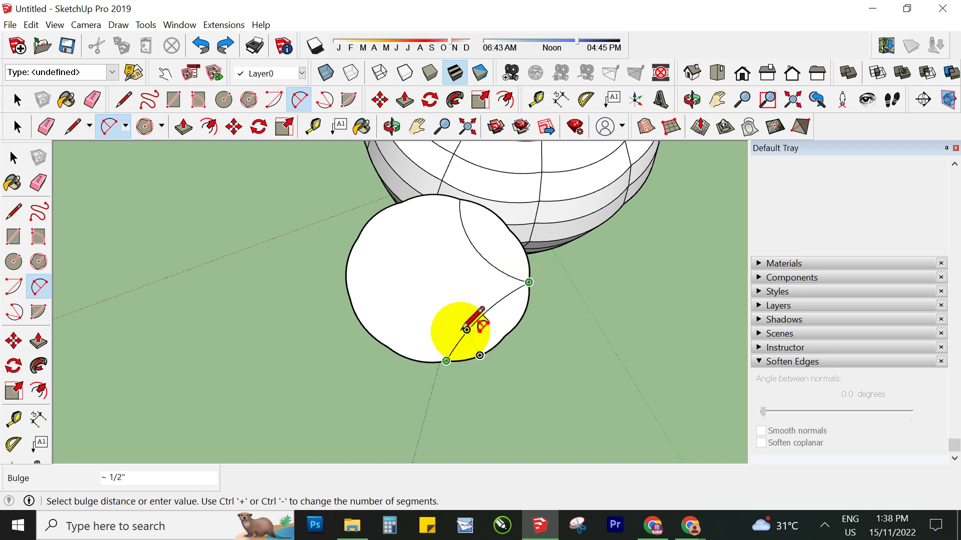
middle_drag(457, 307, 562, 403)
click(692, 72)
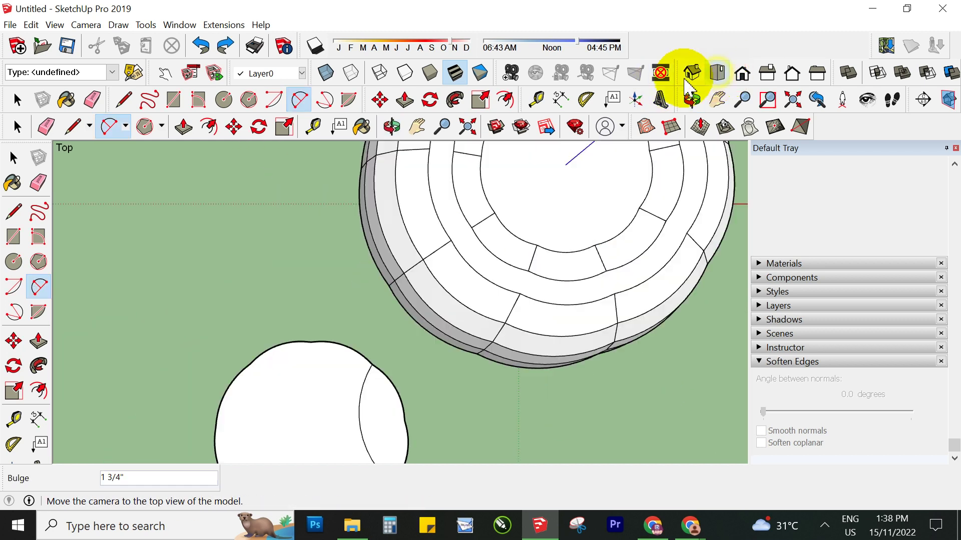
scroll(359, 344, up, 3)
click(382, 326)
click(379, 225)
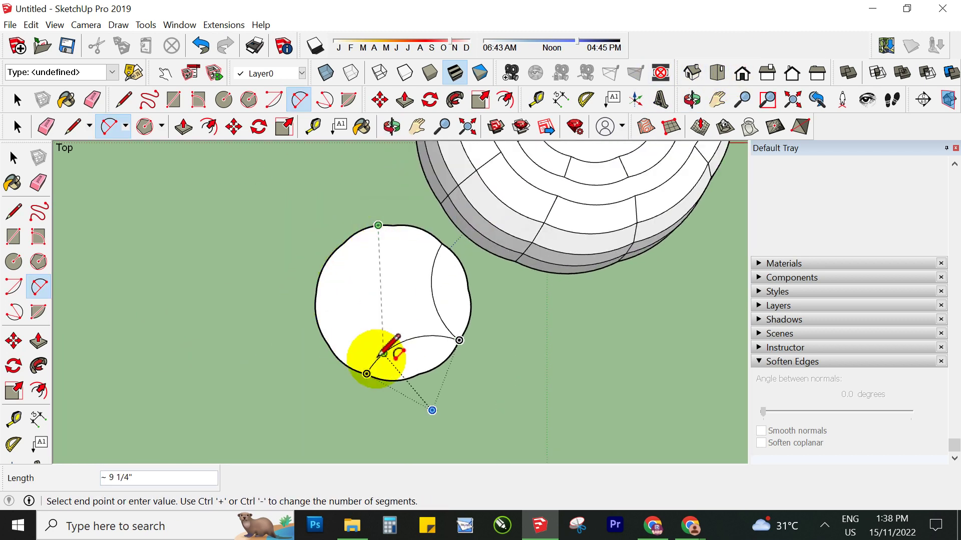
click(367, 374)
key(Escape)
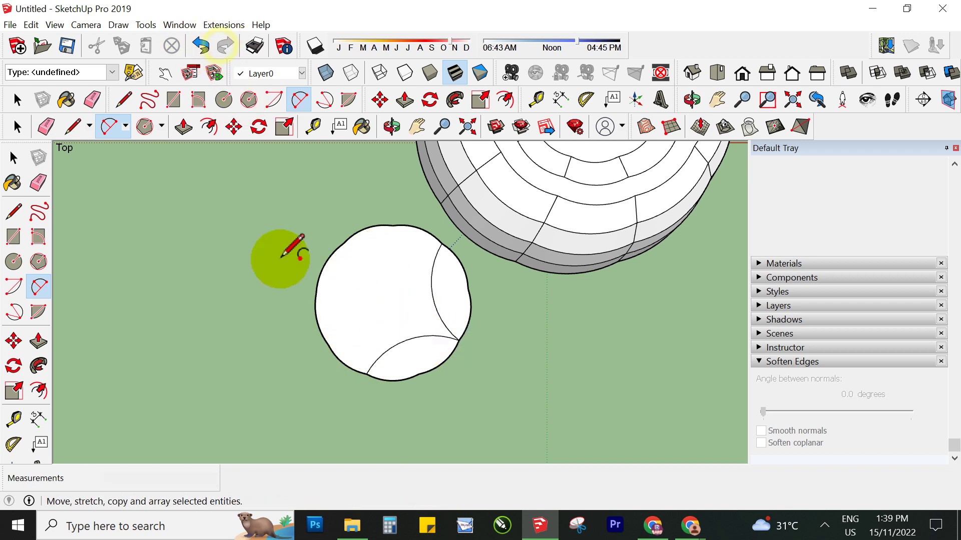
Step: Draw the left and upper-right arcs to close the four-pointed star outline
click(339, 247)
click(362, 373)
click(377, 354)
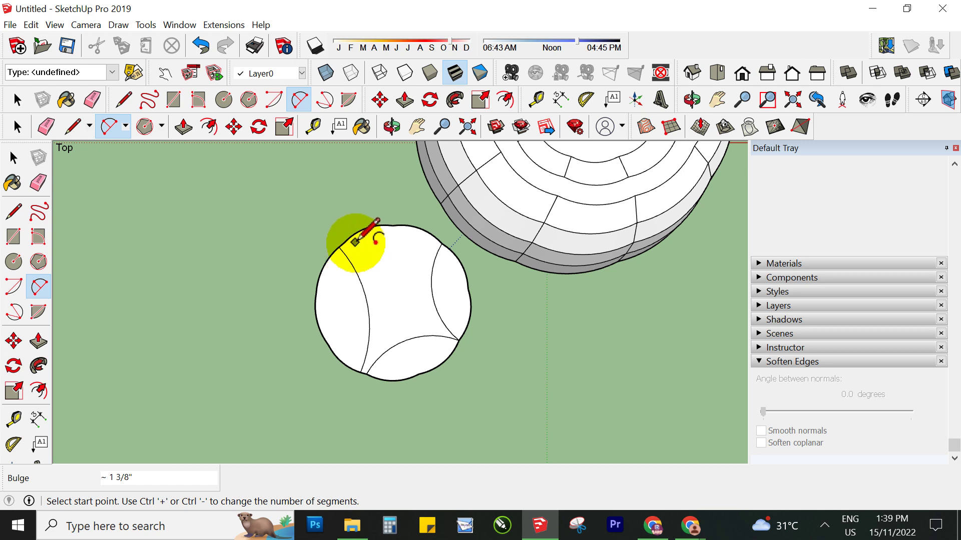
click(358, 231)
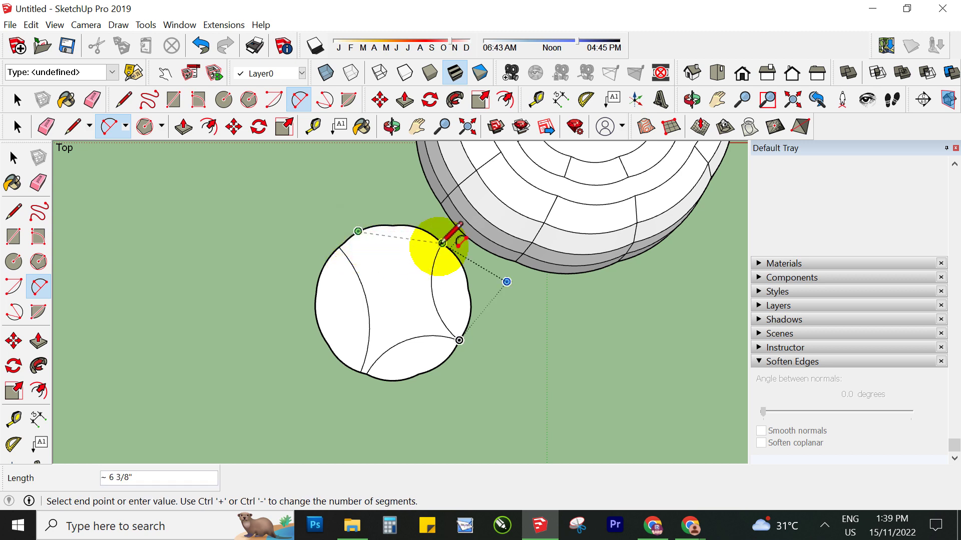
click(441, 243)
click(448, 220)
key(space)
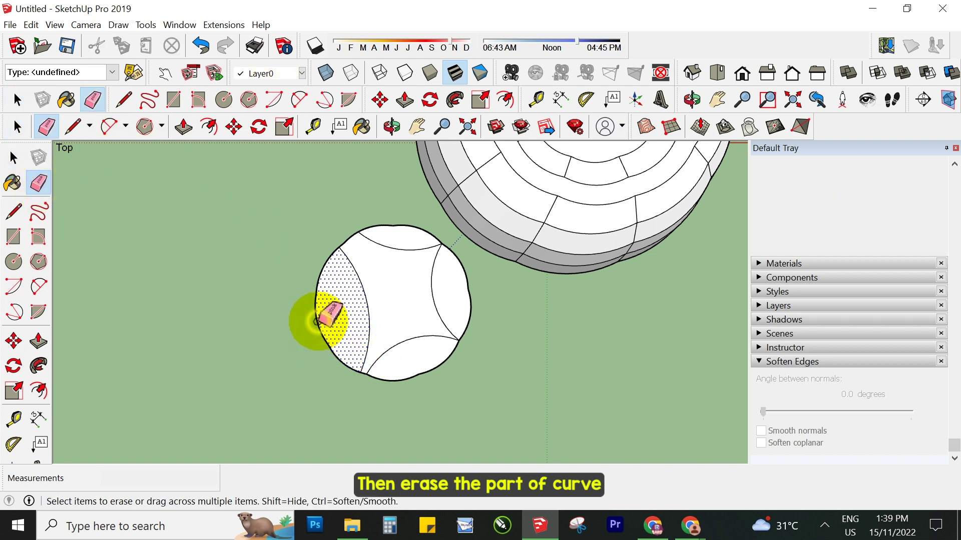
Step: Erase the disc's outer curve segments at the left, upper-left and lower right
click(317, 320)
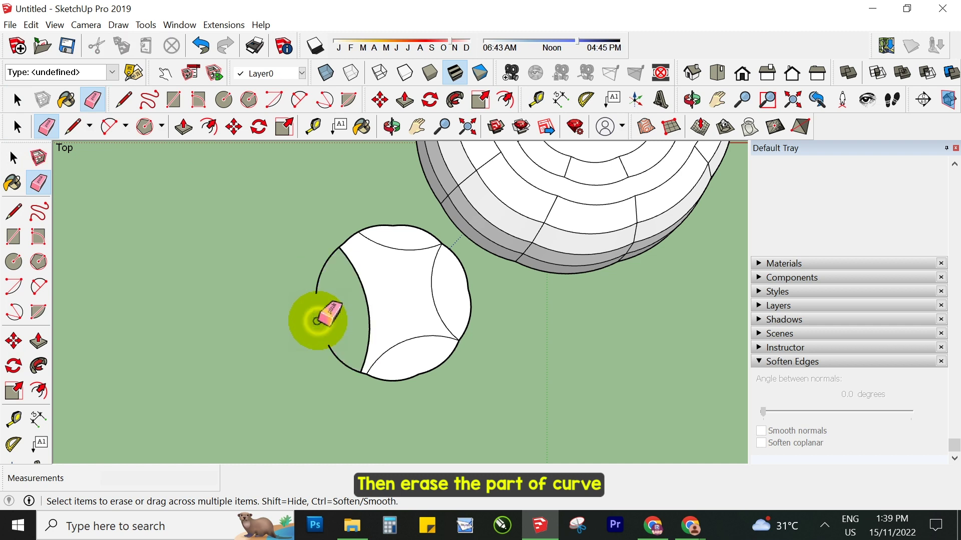
click(317, 284)
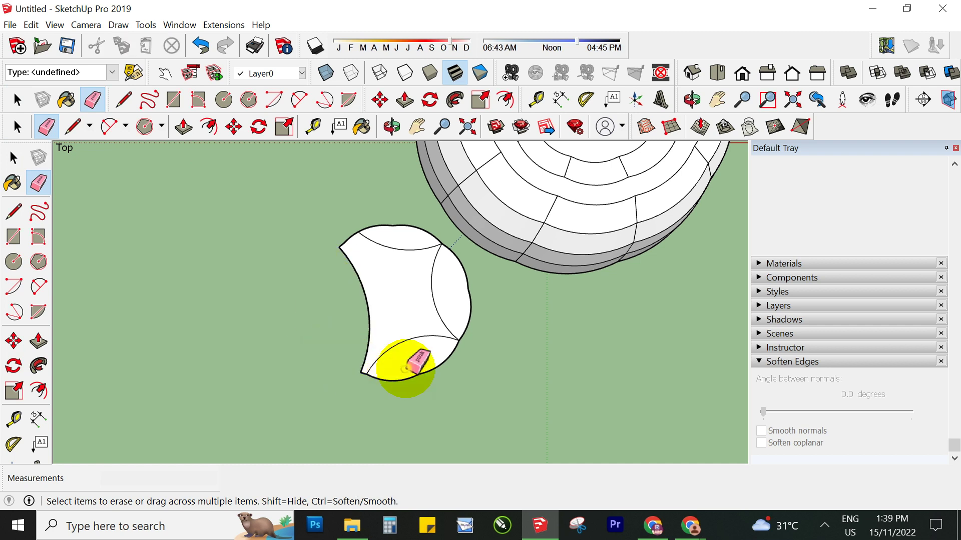
click(429, 373)
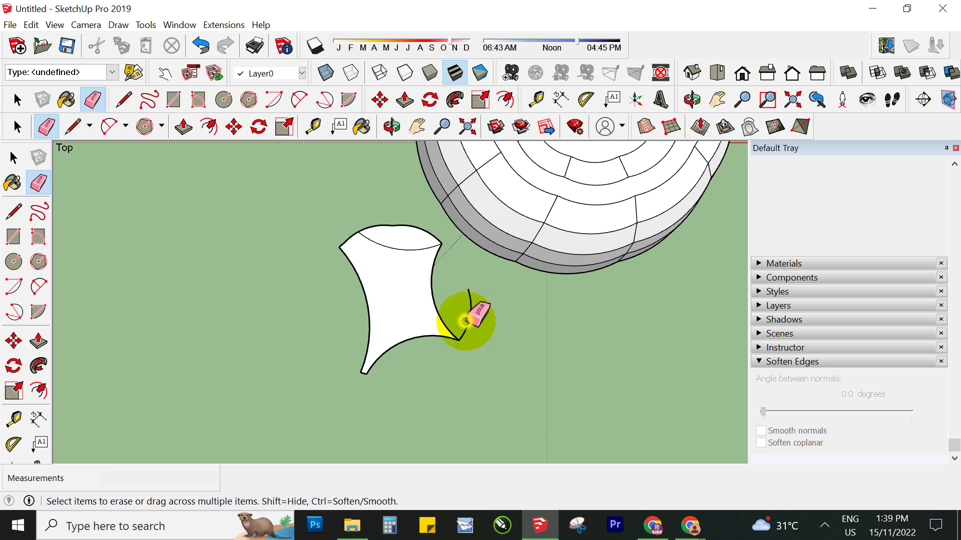
Step: Push/Pull the four-pointed star face up about 1 1/2" into a solid slab
middle_drag(382, 215, 408, 248)
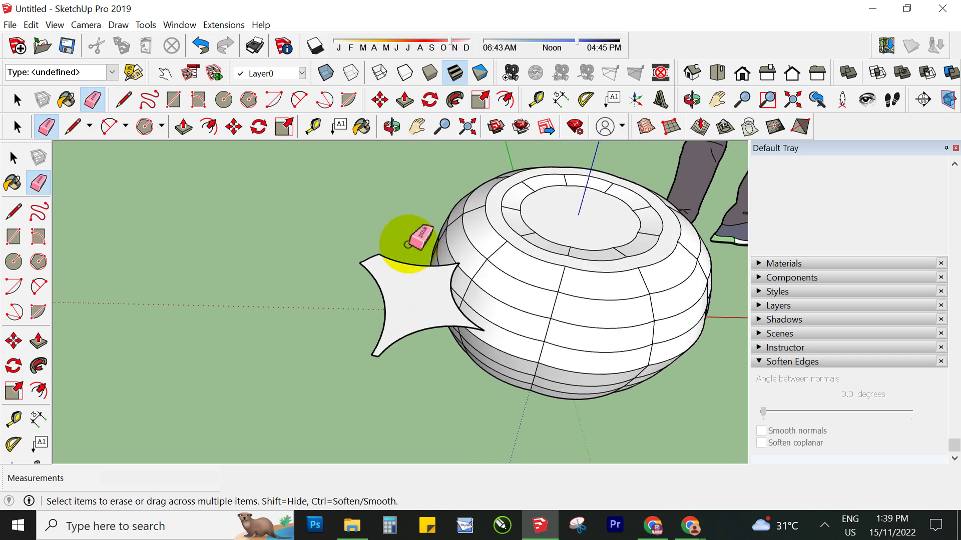
scroll(422, 336, up, 3)
mouse_move(422, 336)
middle_down()
mouse_move(407, 356)
mouse_move(388, 318)
middle_up()
key(space)
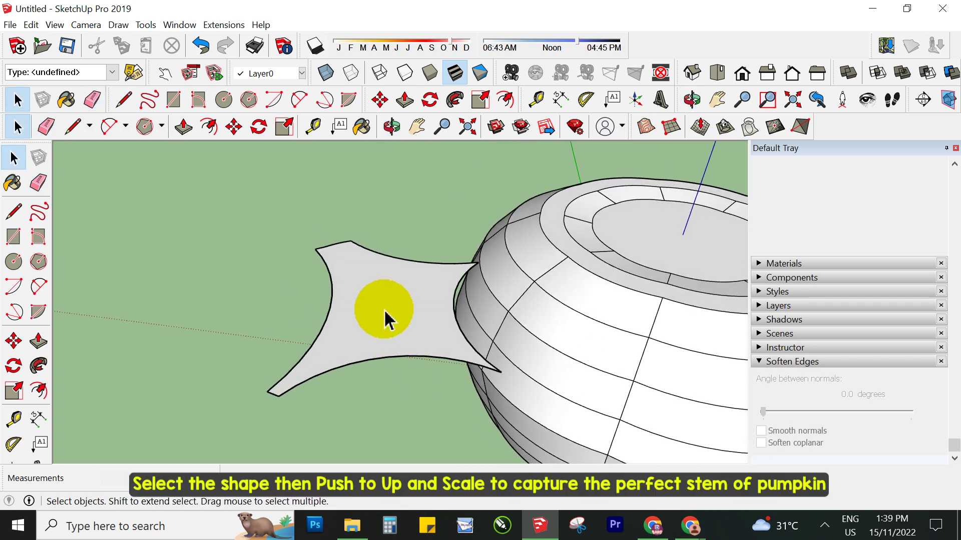
key(p)
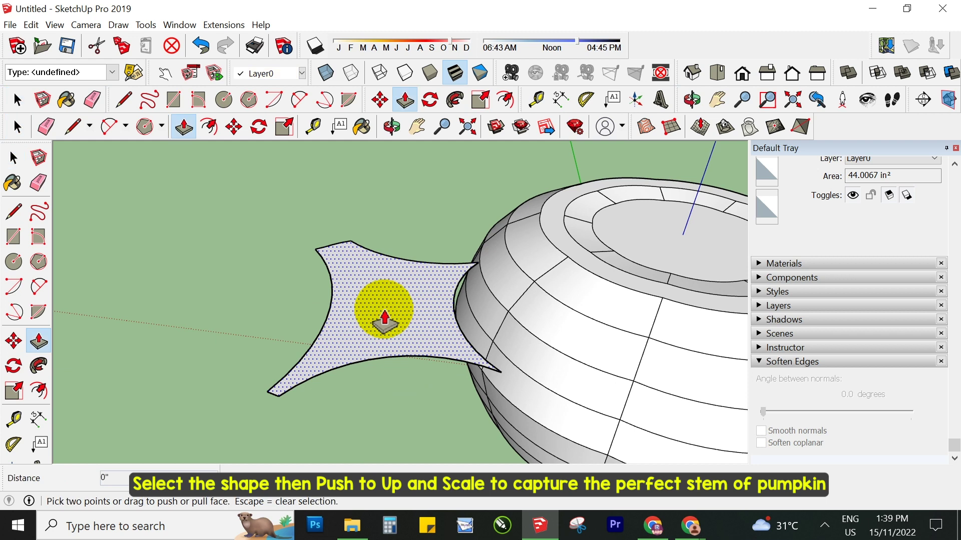
click(384, 320)
text(1 1/2)
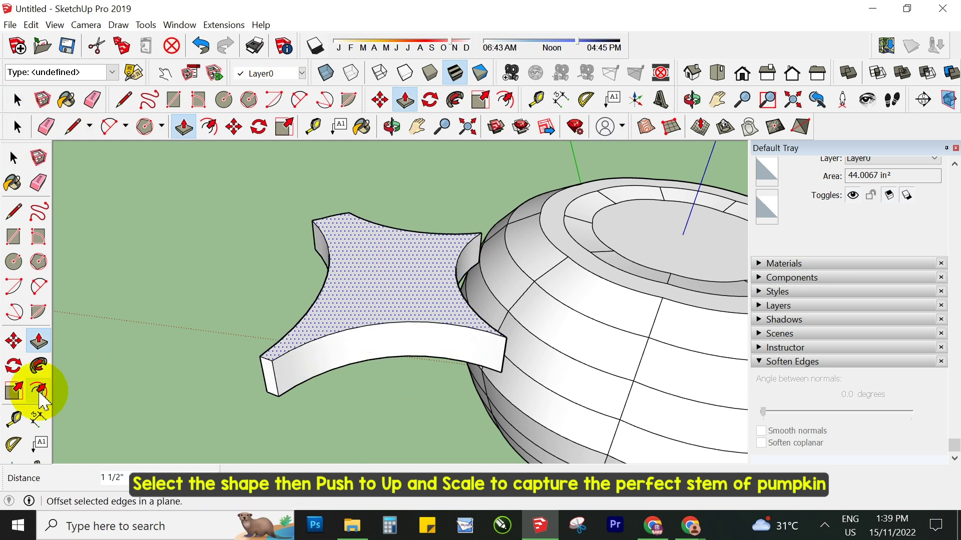
Step: Enlarge the stem top from its corner, then pull the star face up another layer
click(15, 392)
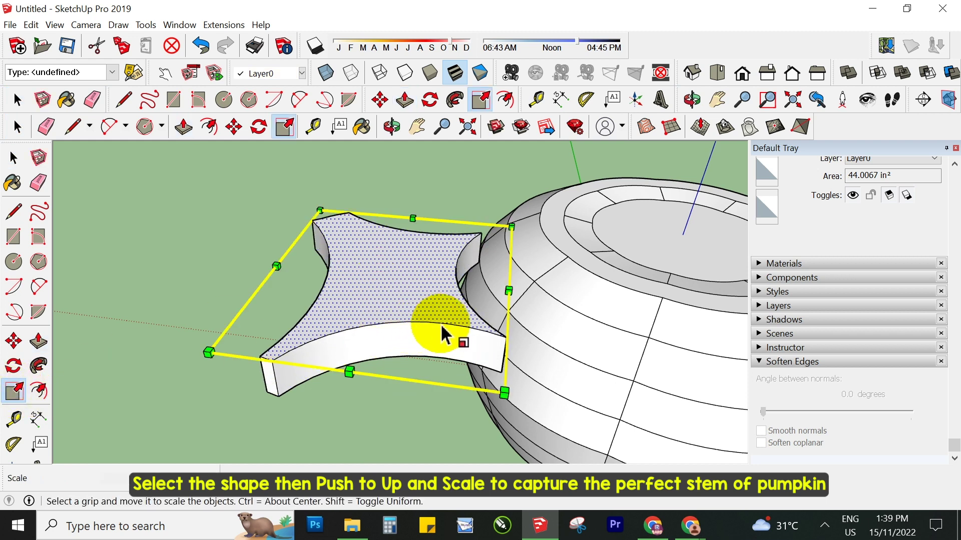
drag(504, 394, 522, 410)
click(522, 410)
mouse_move(522, 409)
middle_down()
mouse_move(444, 332)
mouse_move(440, 236)
mouse_move(441, 371)
middle_up()
key(p)
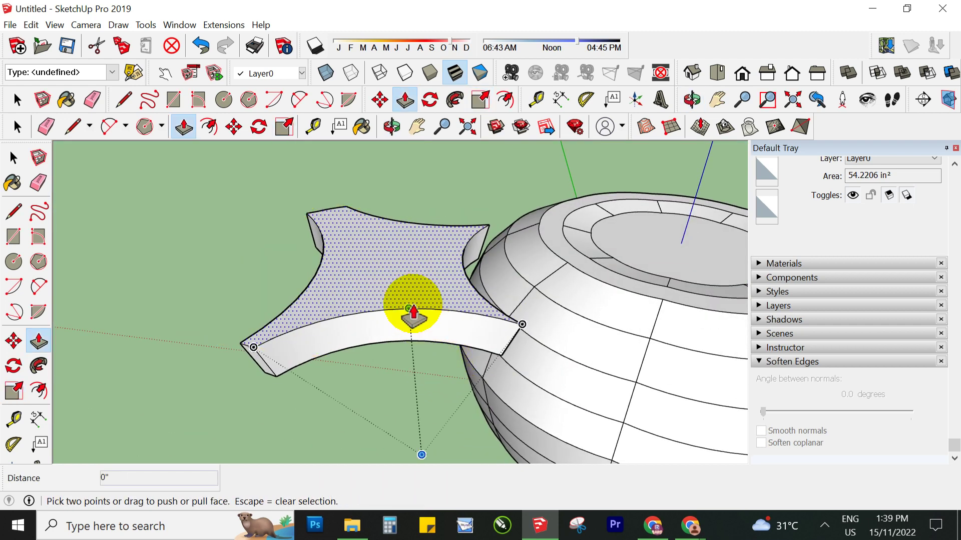
drag(414, 318, 401, 253)
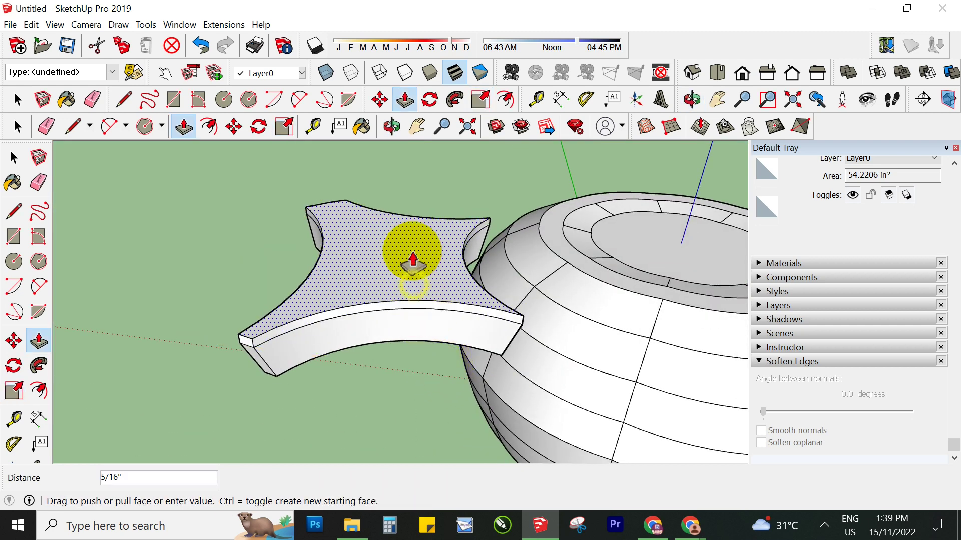
Step: Scale the star's top face by 1.15 and push it upward again
click(14, 390)
click(407, 231)
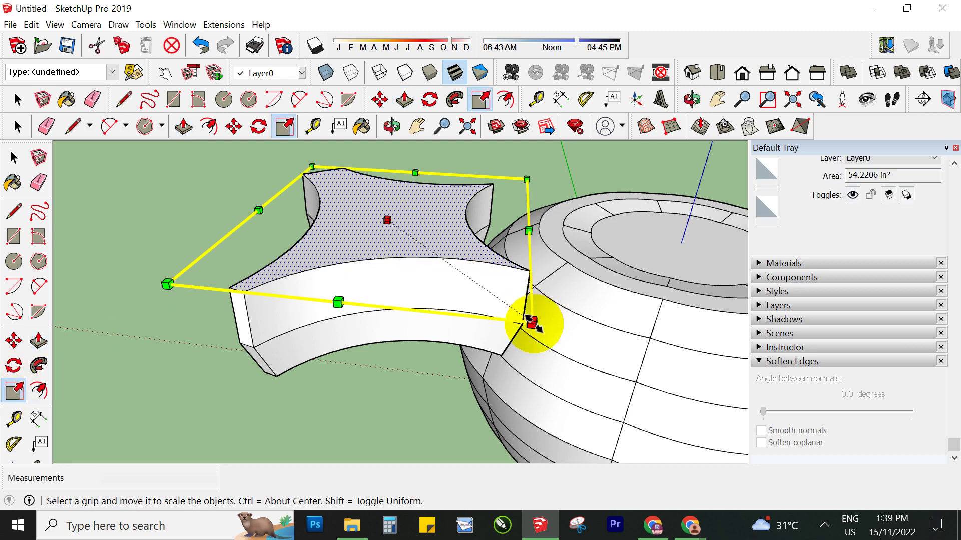
click(532, 323)
click(553, 351)
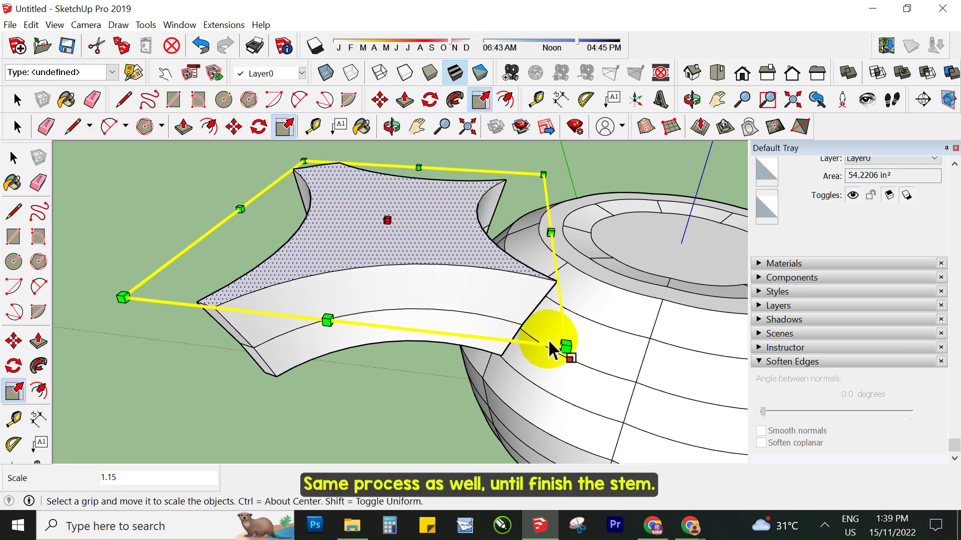
key(p)
click(447, 244)
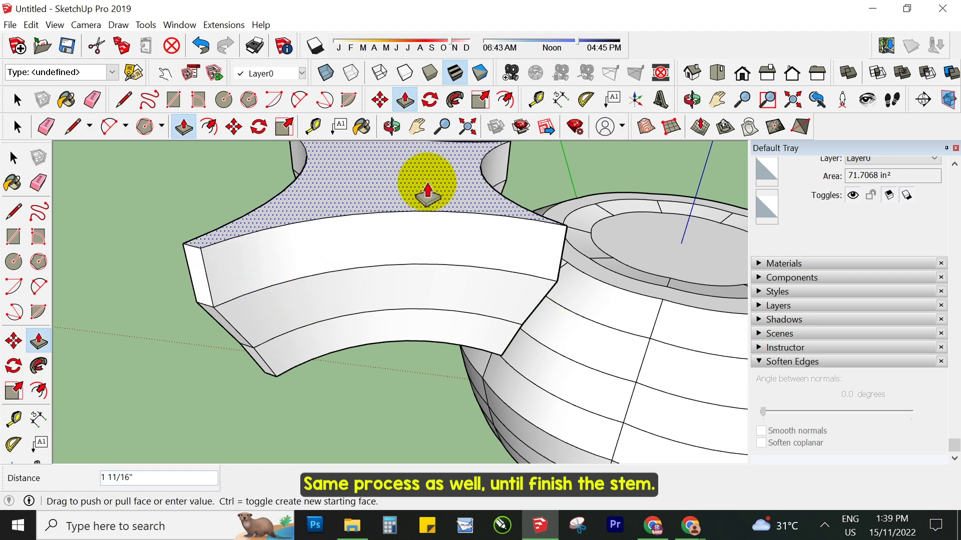
click(428, 189)
key(o)
drag(482, 349, 447, 277)
Step: Extrude the star face again, scale its top by 1.15, and raise another layer
key(p)
scroll(429, 301, down, 3)
scroll(396, 236, down, 2)
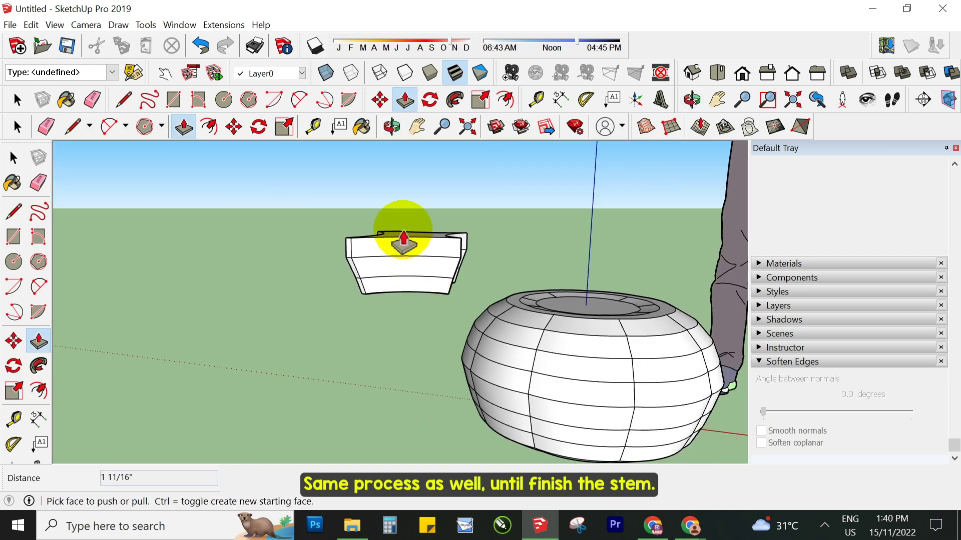
middle_drag(397, 236, 414, 299)
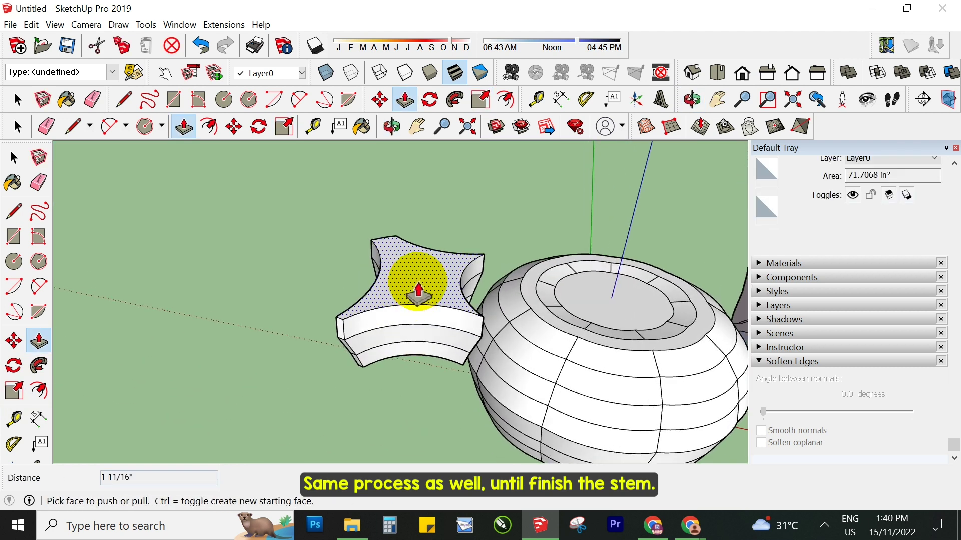
double_click(419, 292)
click(14, 391)
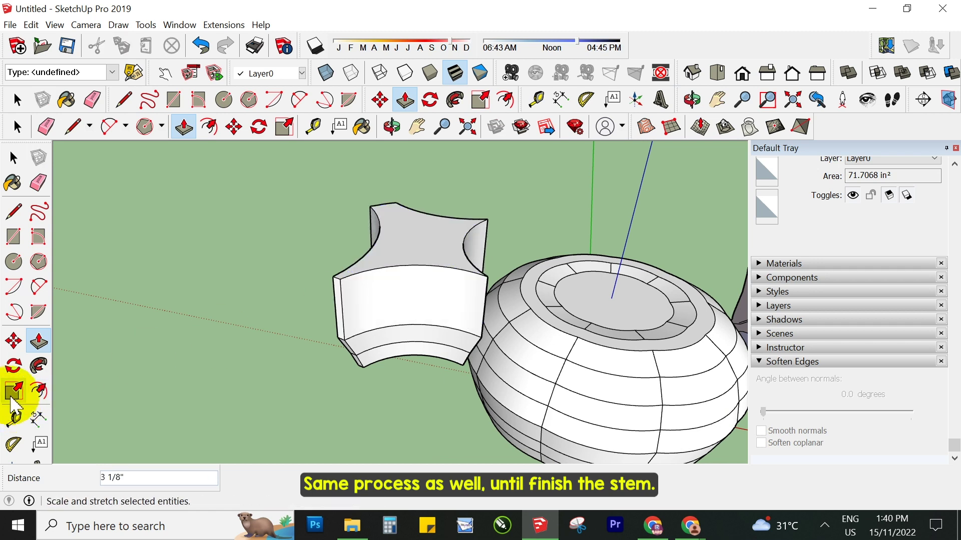
drag(474, 336, 485, 356)
click(39, 340)
click(446, 272)
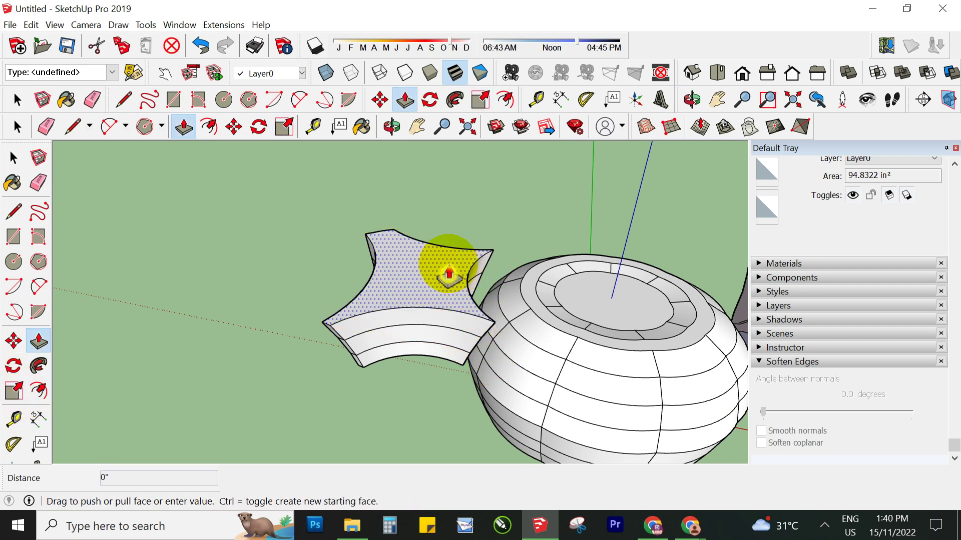
Step: Shrink the star's top face to 0.77 to taper it, then shift it along the red axis
click(13, 345)
click(431, 249)
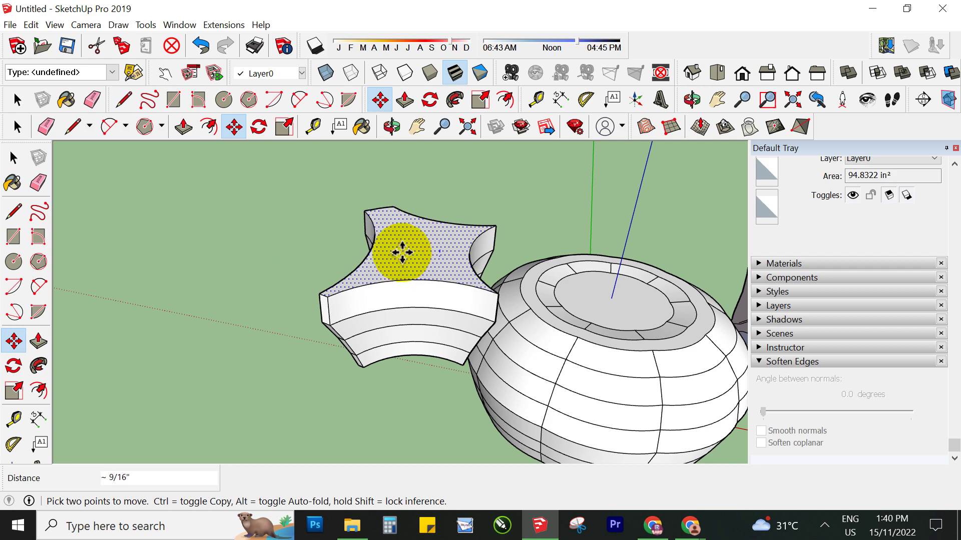
key(Escape)
key(p)
middle_drag(67, 377, 268, 325)
key(s)
click(410, 260)
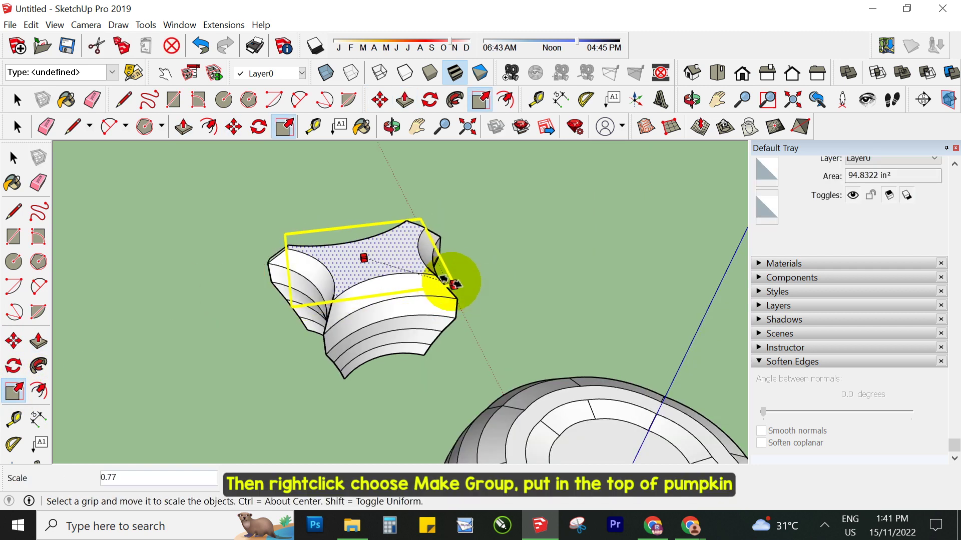
middle_drag(450, 279, 408, 274)
click(13, 342)
drag(423, 263, 398, 265)
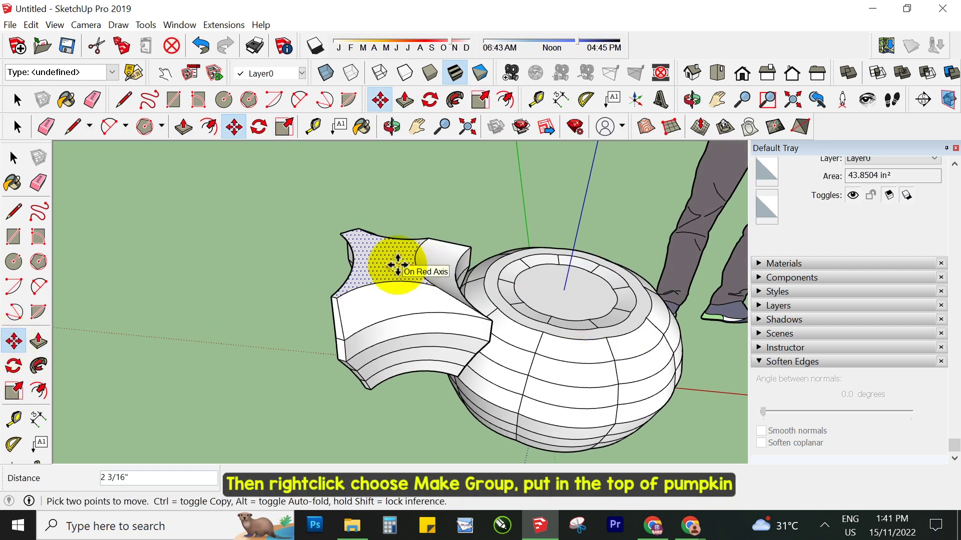
mouse_move(371, 397)
middle_down()
mouse_move(502, 240)
mouse_move(354, 301)
middle_up()
Step: Window-select the whole star-shaped stem piece
key(space)
drag(202, 208, 455, 444)
mouse_move(491, 343)
middle_down()
mouse_move(498, 407)
mouse_move(414, 216)
middle_up()
drag(267, 235, 459, 341)
Step: Make the selected star piece into a group
right_click(418, 295)
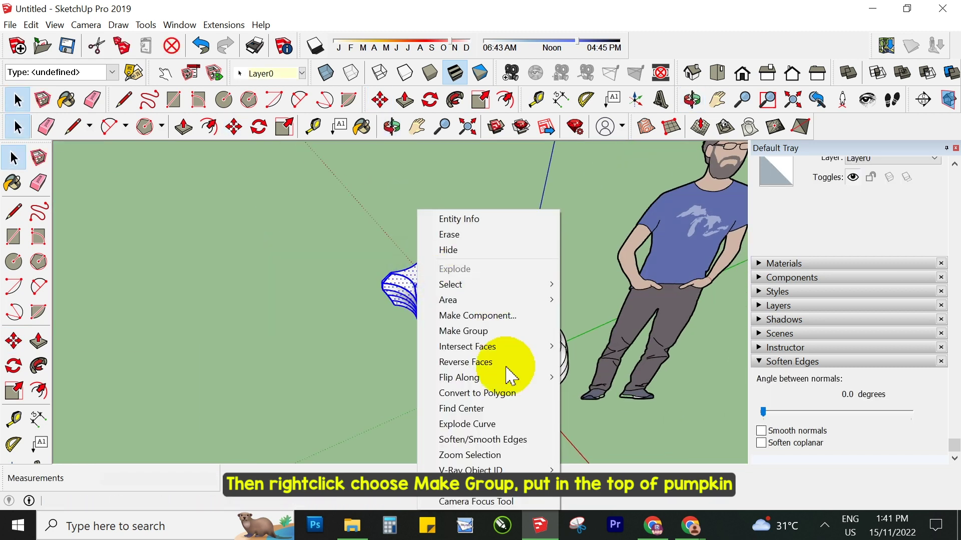
click(467, 334)
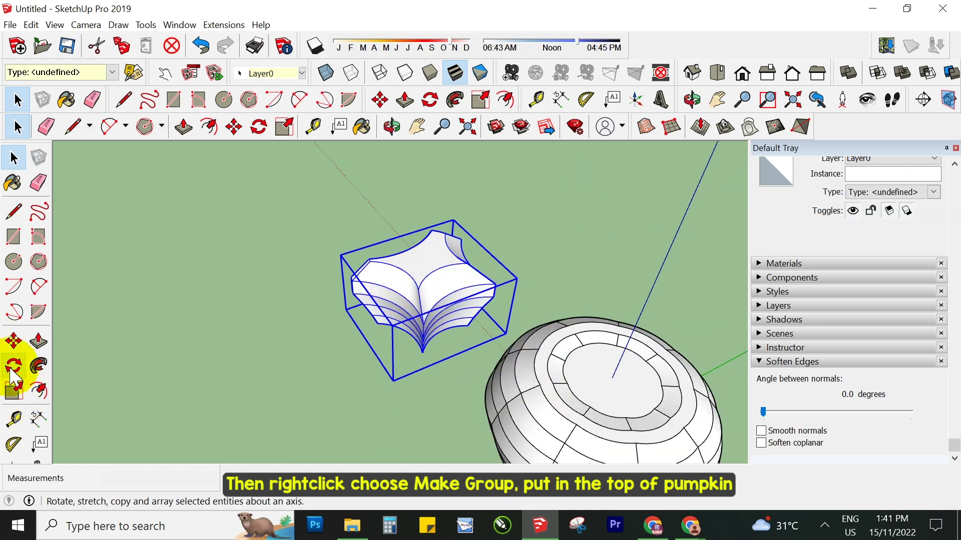
mouse_move(564, 311)
middle_down()
mouse_move(532, 397)
mouse_move(515, 229)
mouse_move(447, 293)
mouse_move(495, 339)
mouse_move(622, 397)
middle_up()
shift+middle_drag(564, 338, 195, 283)
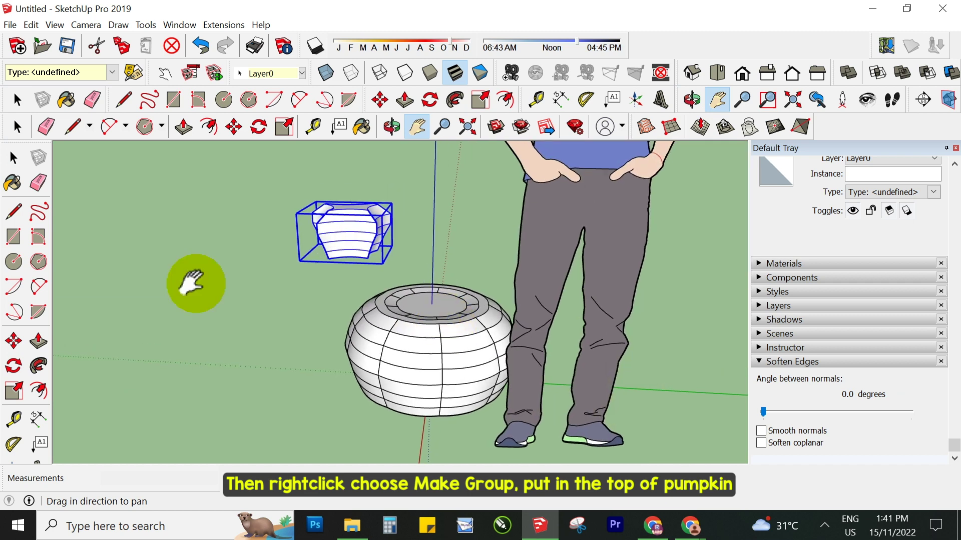
Step: Move the stem group onto the top of the pumpkin and check its placement
click(13, 341)
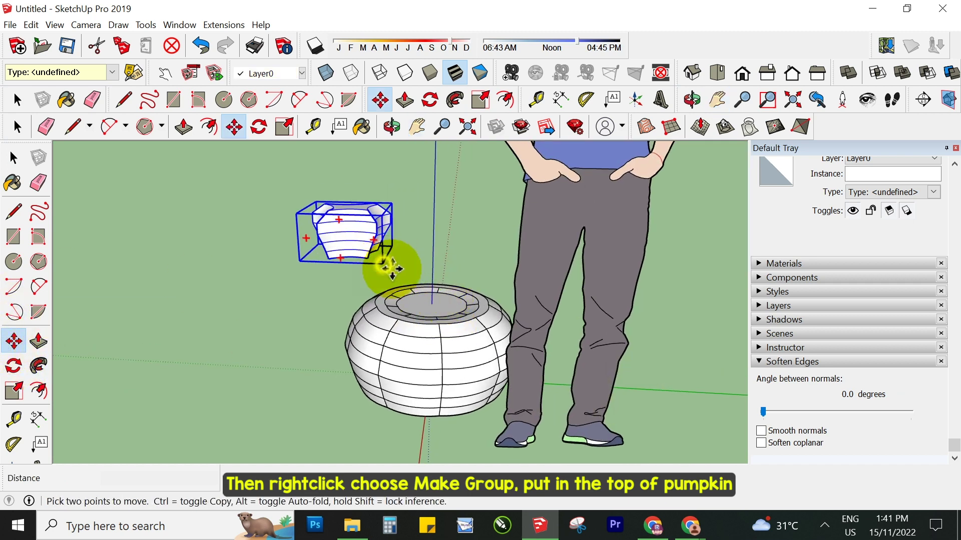
drag(392, 269, 454, 290)
mouse_move(401, 367)
middle_down()
mouse_move(472, 258)
mouse_move(547, 419)
middle_up()
scroll(462, 322, up, 3)
scroll(439, 320, up, 2)
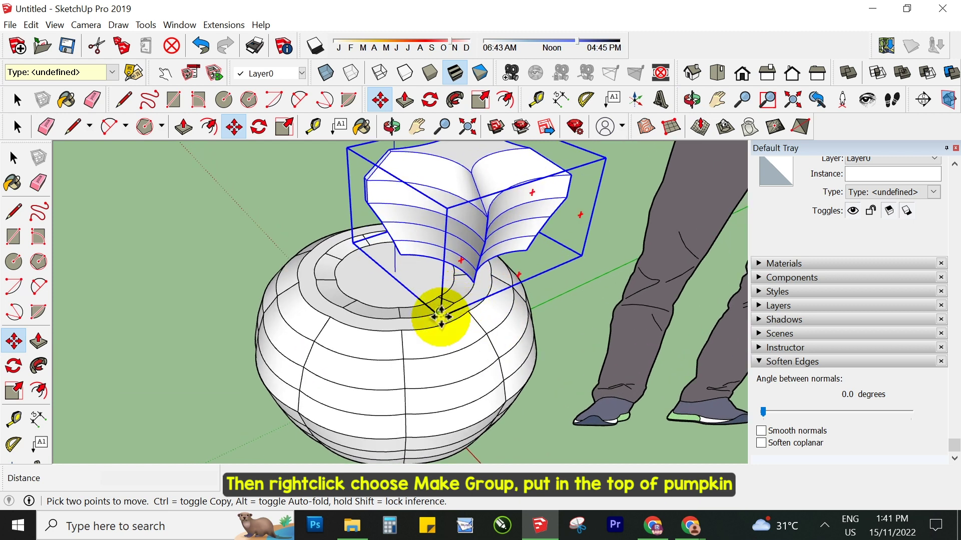
scroll(407, 296, up, 3)
scroll(411, 397, up, 3)
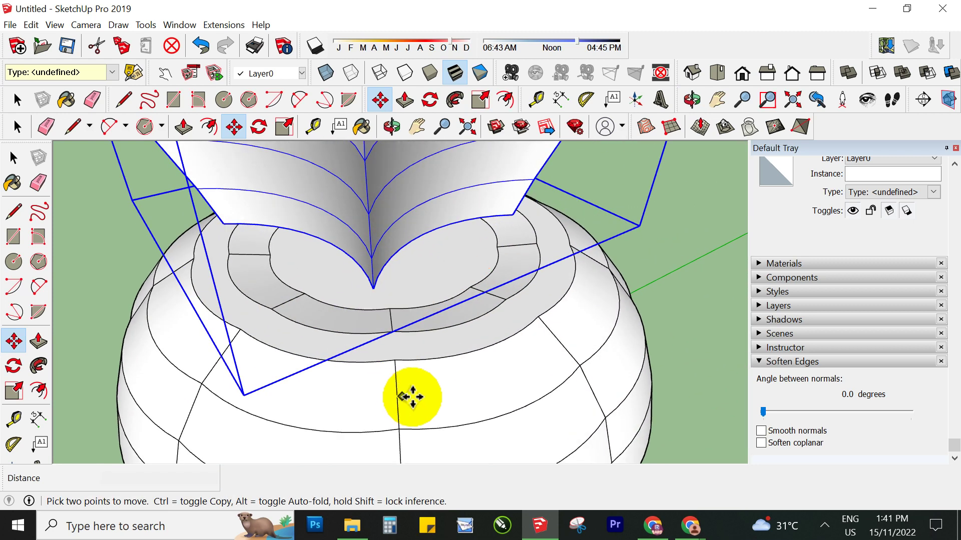
mouse_move(412, 396)
middle_down()
mouse_move(407, 272)
mouse_move(377, 218)
middle_up()
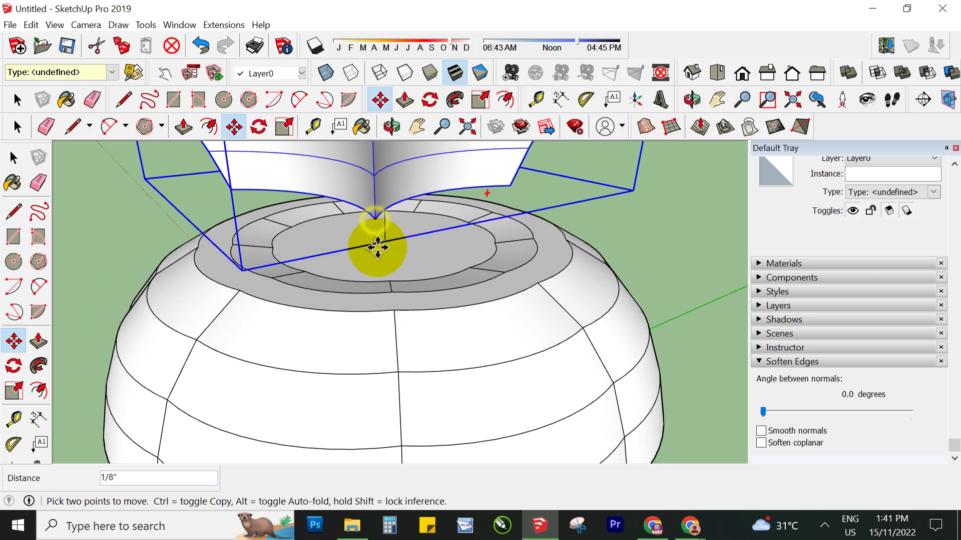
scroll(385, 285, down, 2)
scroll(400, 307, down, 3)
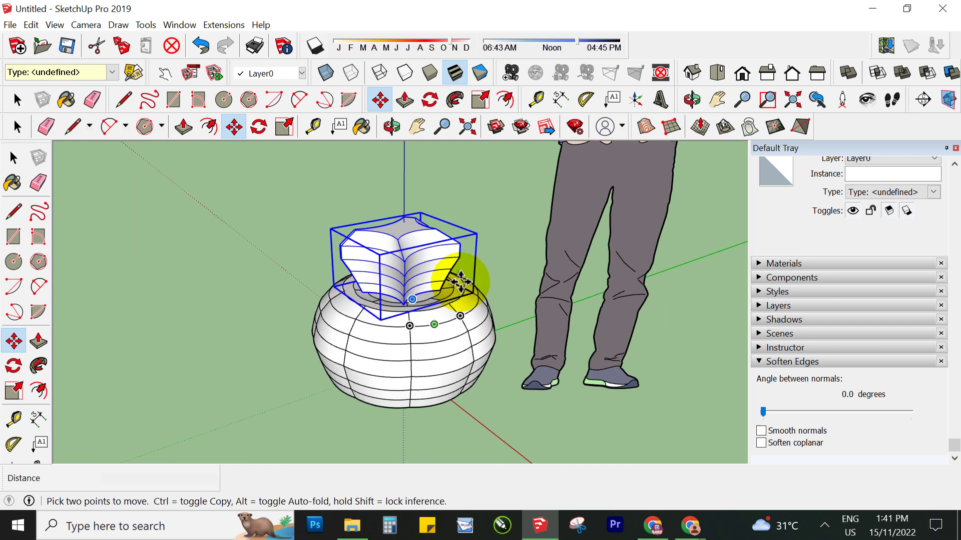
Step: Scale the stem group down to 0.50 from a corner grip
click(14, 393)
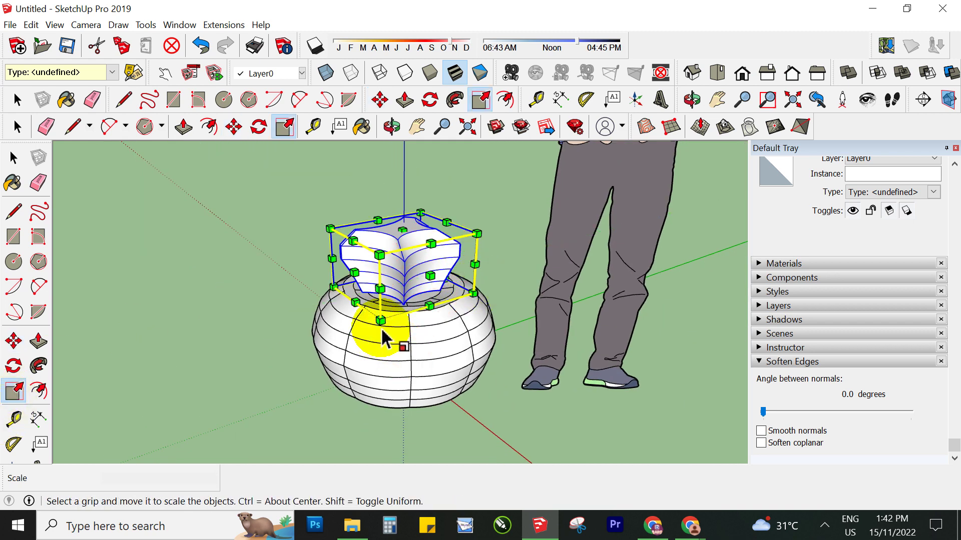
drag(379, 320, 391, 290)
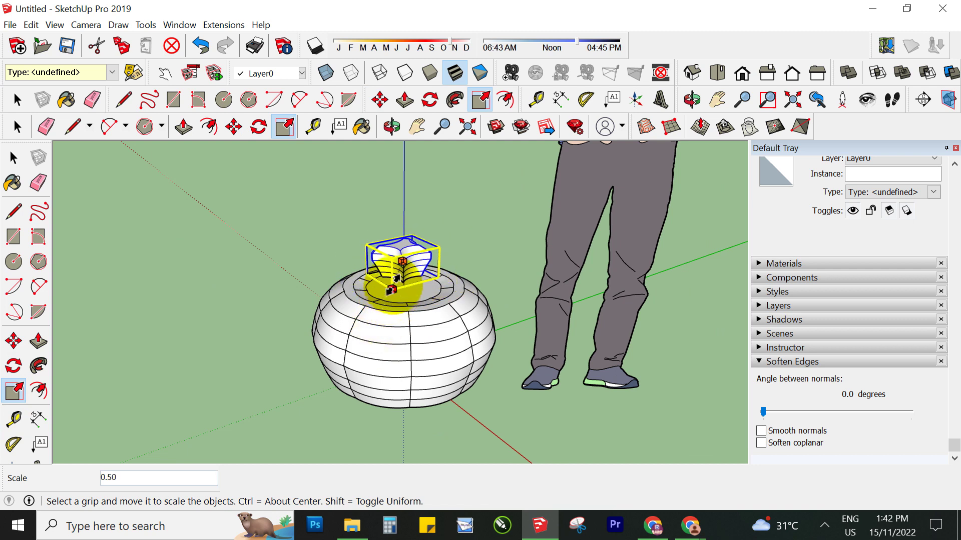
scroll(408, 293, up, 3)
scroll(395, 283, up, 2)
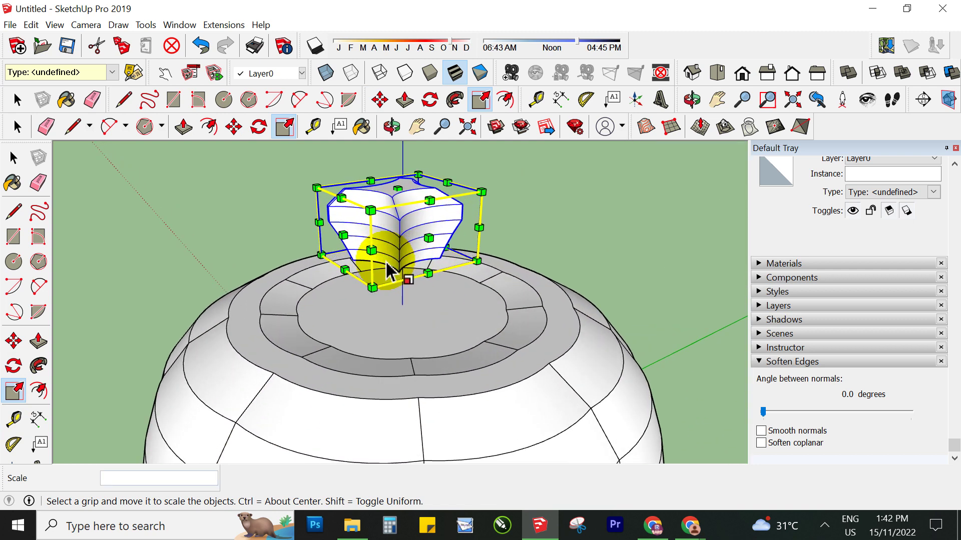
key(space)
Step: Lower the stem group along the blue axis toward the pumpkin's top
click(13, 342)
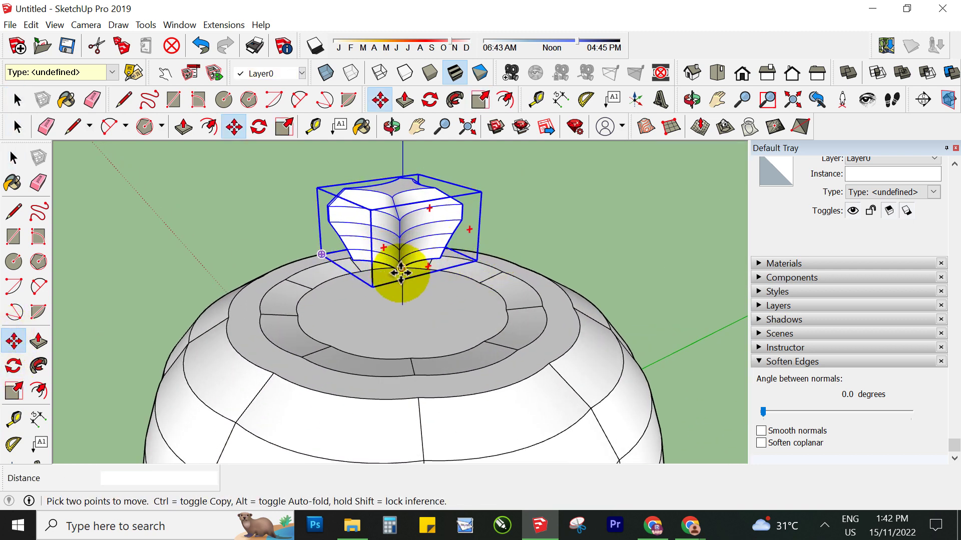
click(402, 274)
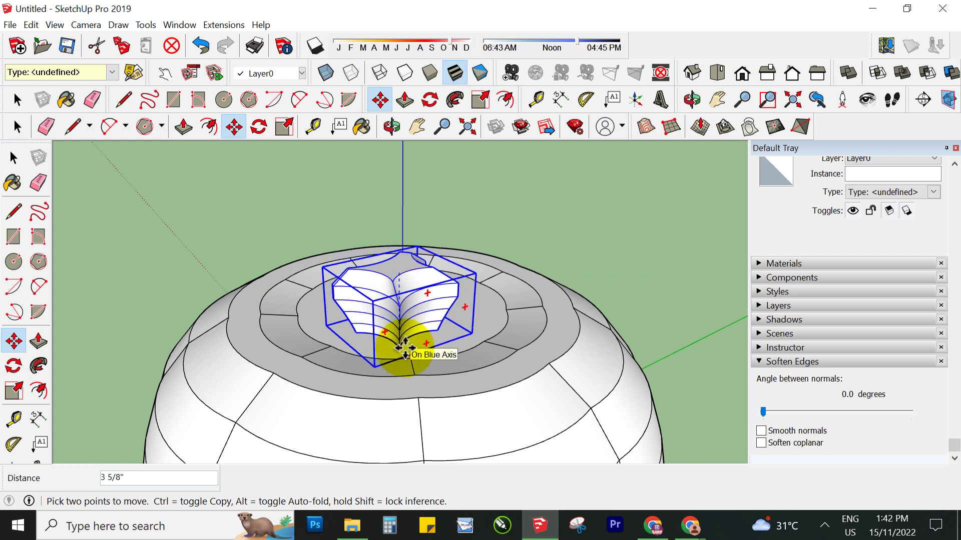
middle_drag(522, 348, 458, 228)
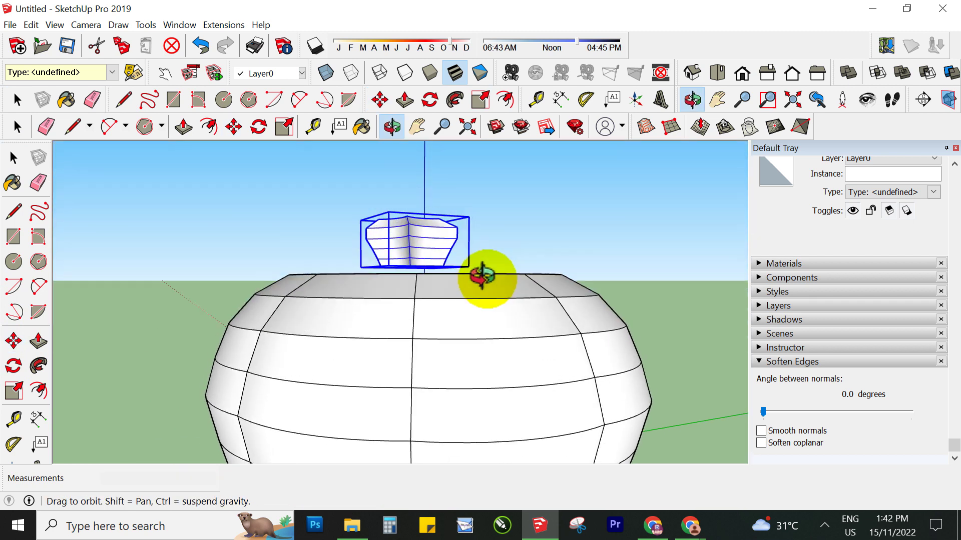
scroll(516, 178, up, 2)
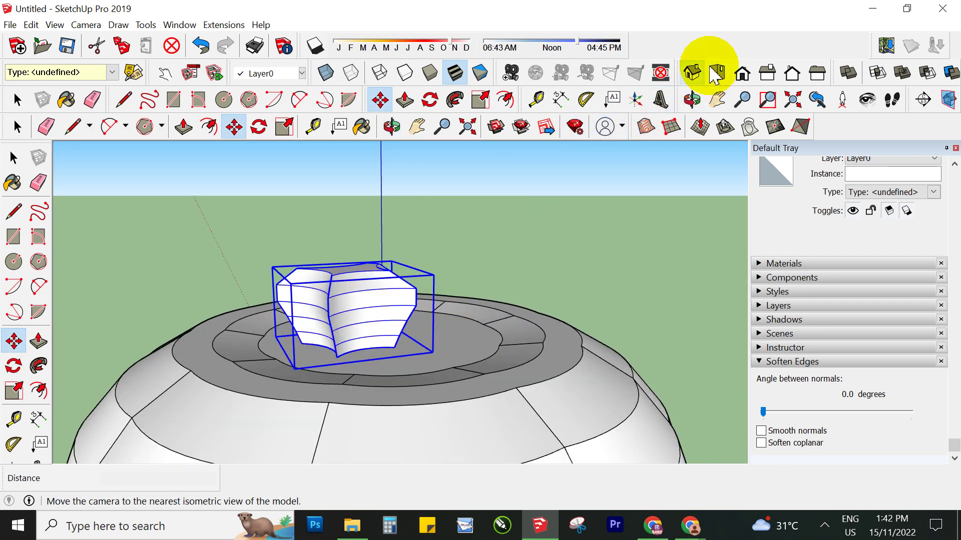
Step: In Top view, move the stem group to the centre of the pumpkin's top
click(717, 79)
scroll(502, 349, down, 2)
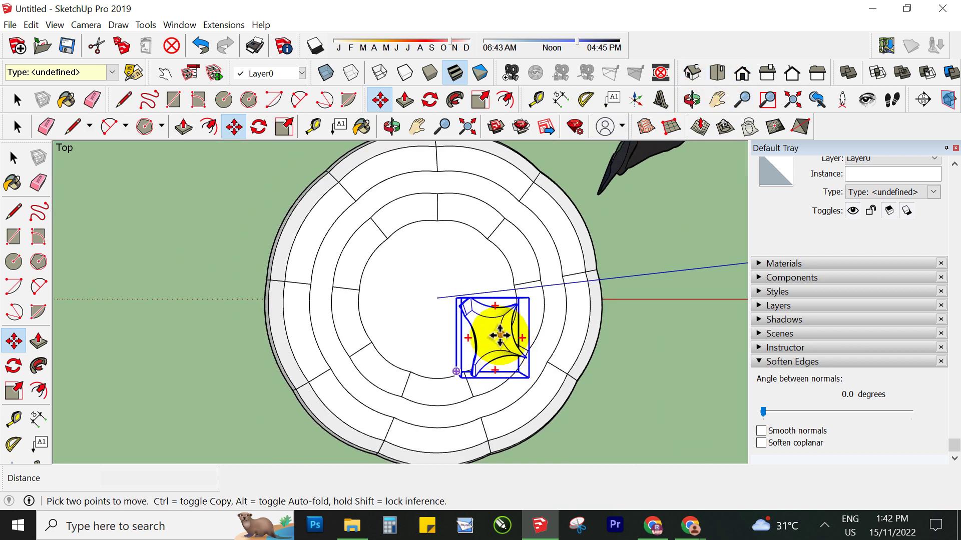
click(499, 335)
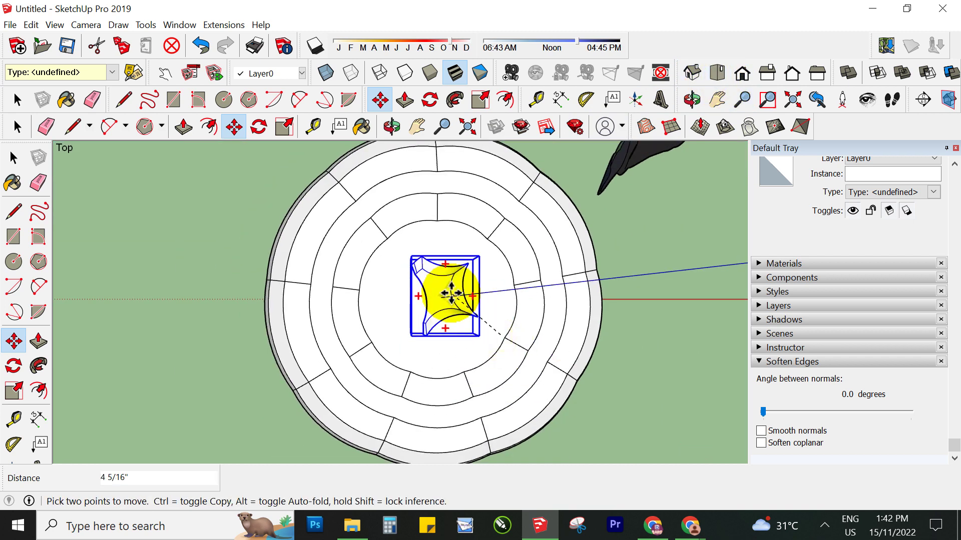
click(450, 295)
mouse_move(446, 391)
middle_down()
mouse_move(440, 204)
mouse_move(439, 246)
middle_up()
Step: Move the stem down along the blue axis onto the pumpkin's top surface
key(q)
scroll(429, 194, up, 2)
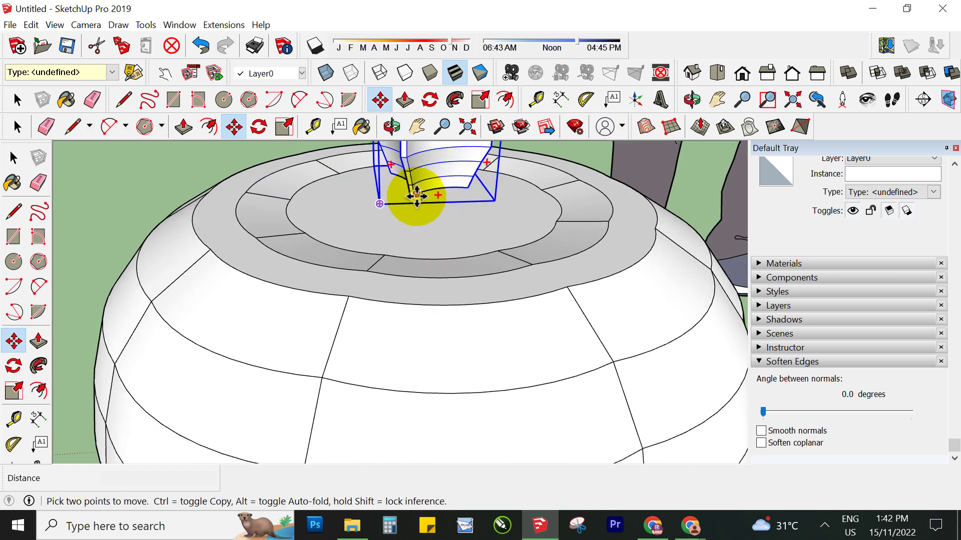
click(417, 196)
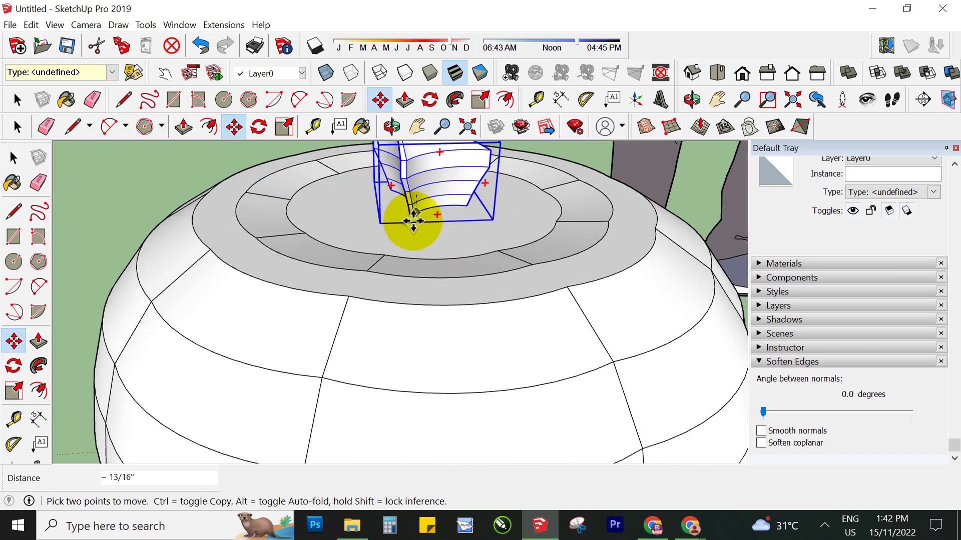
click(413, 221)
mouse_move(476, 278)
middle_down()
mouse_move(476, 230)
mouse_move(468, 225)
middle_up()
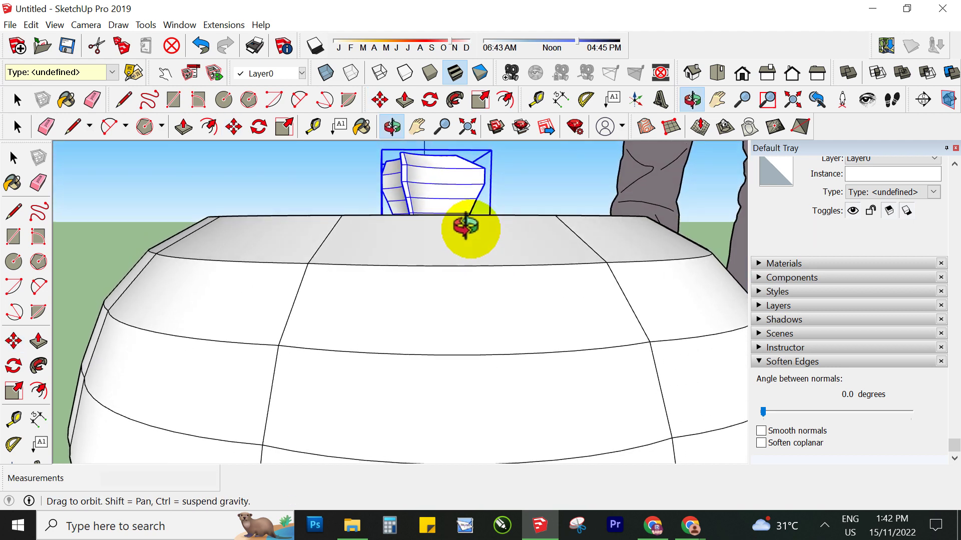
scroll(474, 231, down, 3)
scroll(525, 208, down, 3)
mouse_move(526, 208)
middle_down()
mouse_move(525, 375)
mouse_move(569, 321)
mouse_move(536, 226)
middle_up()
scroll(514, 225, down, 2)
Step: Enlarge the stem group about 1.55 using the red/green side grip
scroll(542, 311, down, 2)
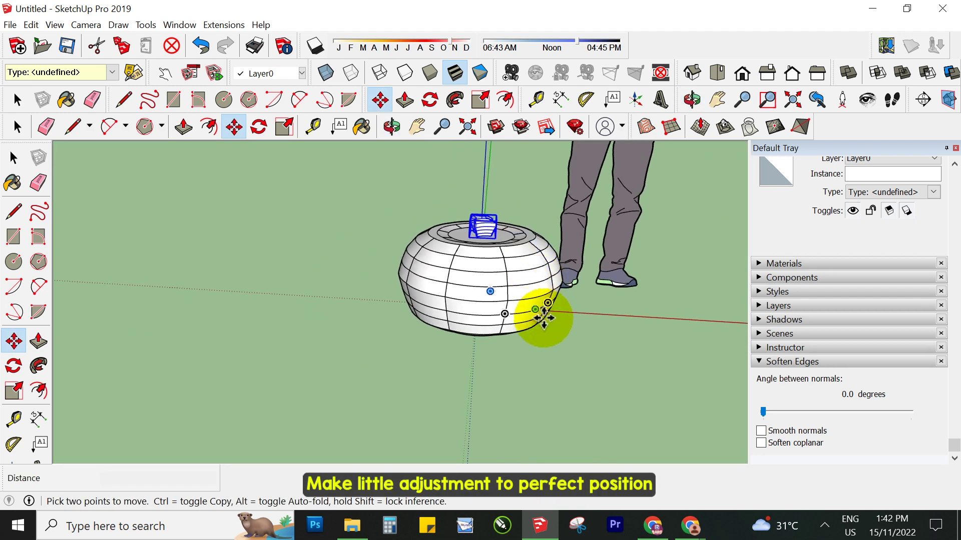
middle_drag(542, 311, 530, 411)
key(m)
click(20, 393)
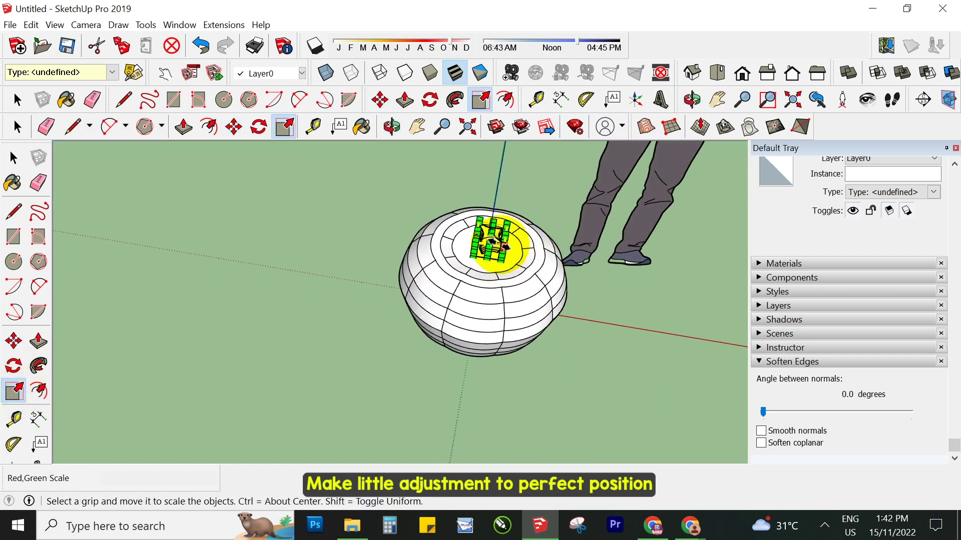
scroll(498, 243, up, 3)
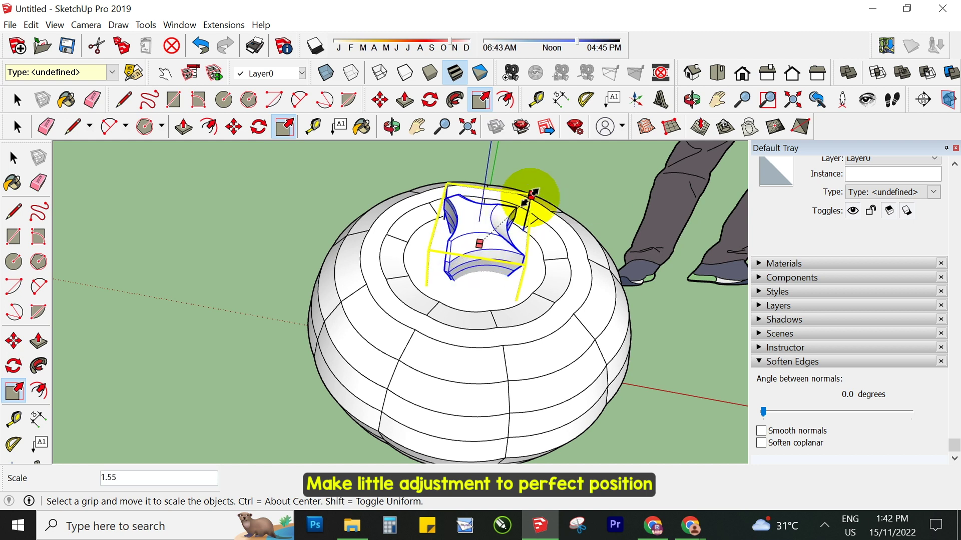
middle_drag(533, 192, 418, 172)
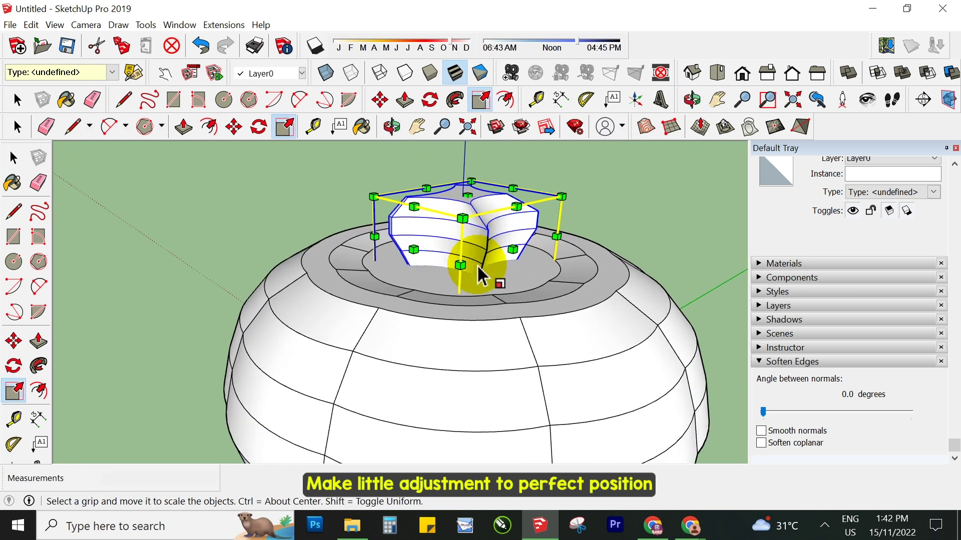
middle_drag(480, 275, 509, 253)
key(space)
Step: Zoom and orbit out to show the finished pumpkin and stem beside the figure
scroll(616, 211, down, 3)
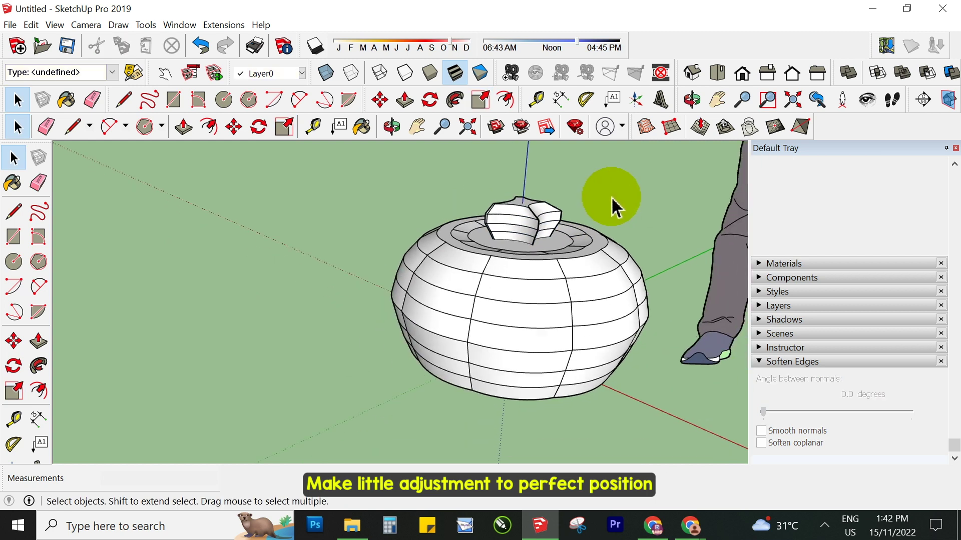
middle_drag(611, 203, 383, 248)
scroll(568, 172, down, 3)
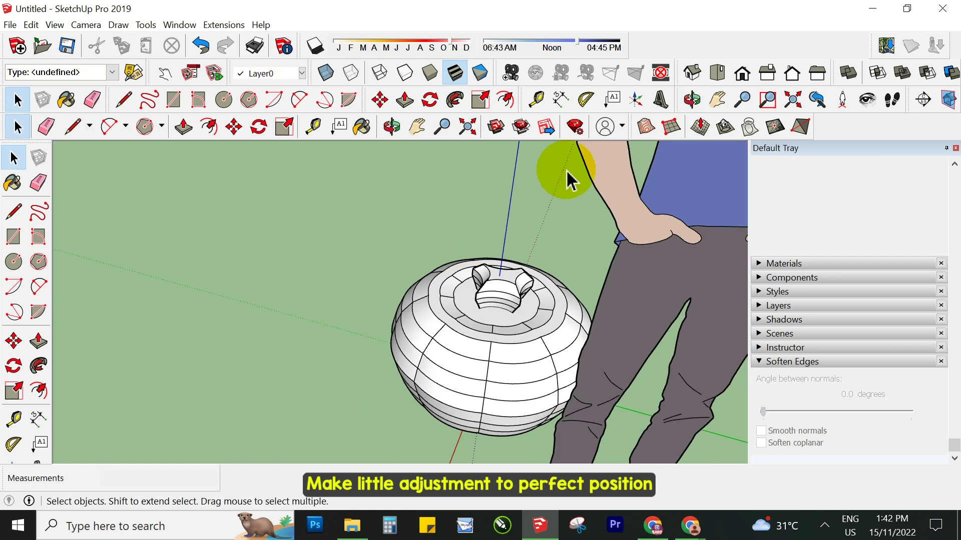
scroll(569, 333, down, 2)
scroll(604, 273, down, 1)
mouse_move(604, 273)
shift+middle_down()
mouse_move(482, 356)
mouse_move(468, 304)
mouse_move(658, 154)
mouse_move(542, 220)
mouse_move(535, 354)
shift+middle_up()
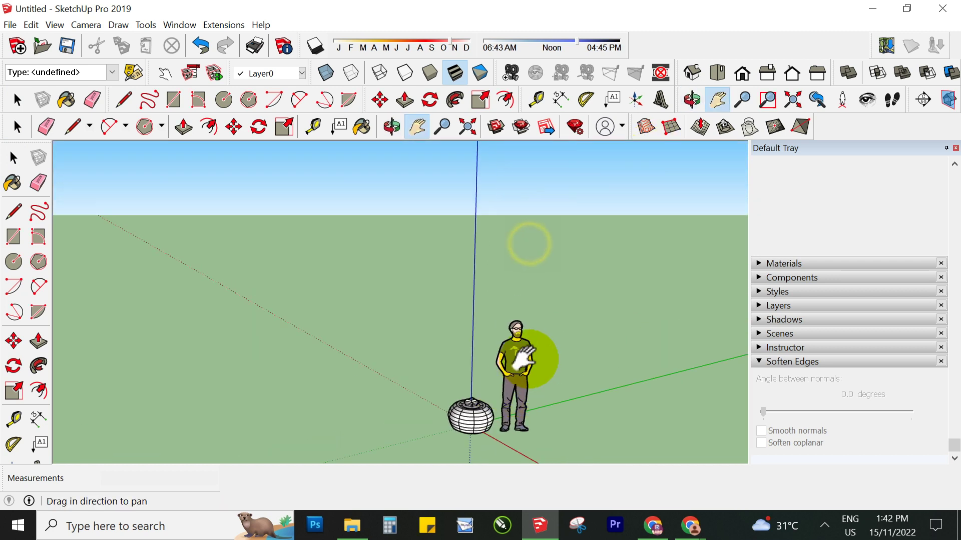
scroll(532, 386, up, 2)
scroll(515, 386, up, 1)
scroll(515, 386, up, 1)
shift+middle_drag(515, 386, 520, 328)
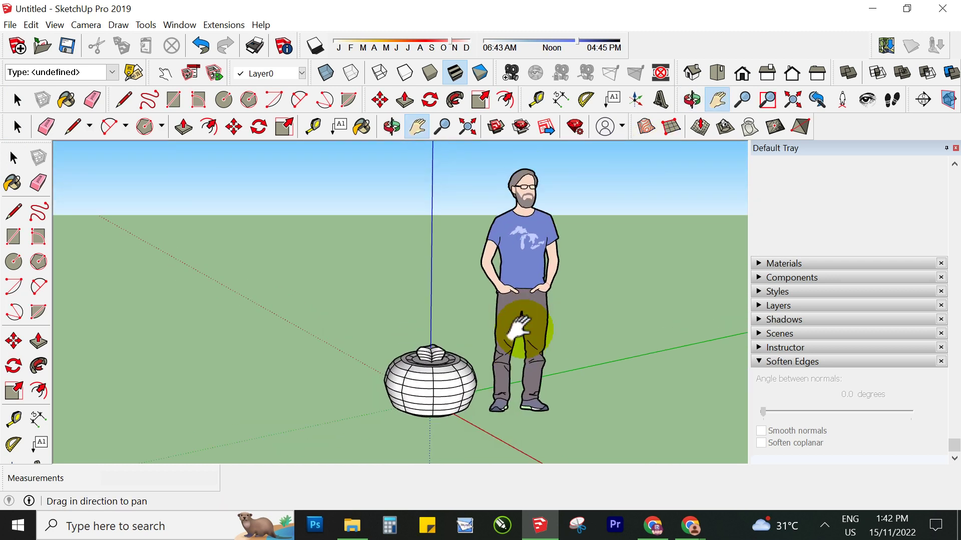
Step: Hide the person component, then save the model to the Desktop as pumpkin.skp
right_click(520, 256)
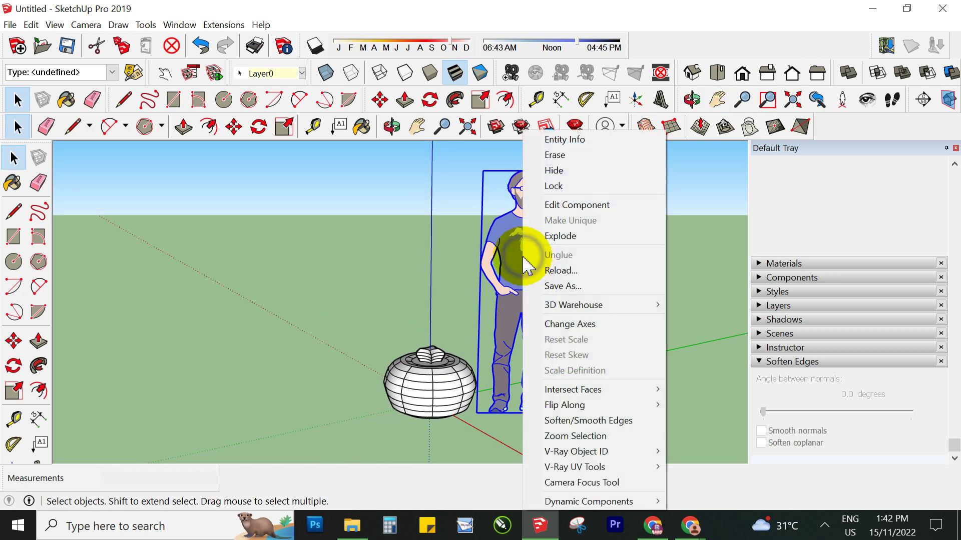
click(553, 171)
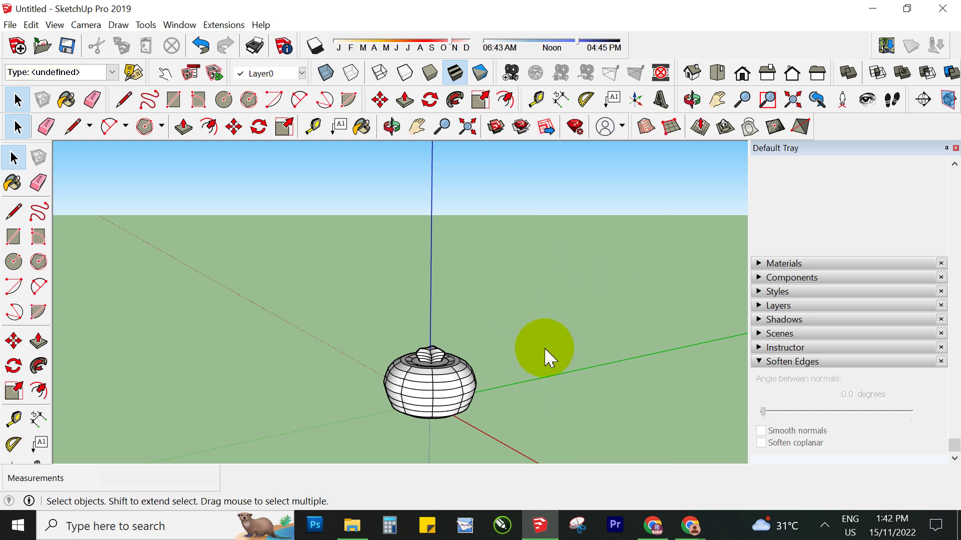
key(ctrl+s)
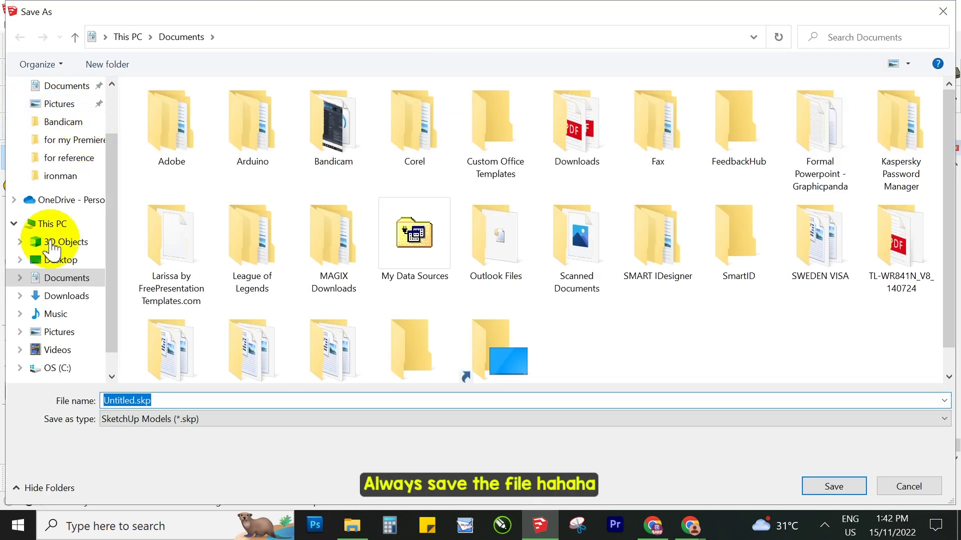
click(55, 261)
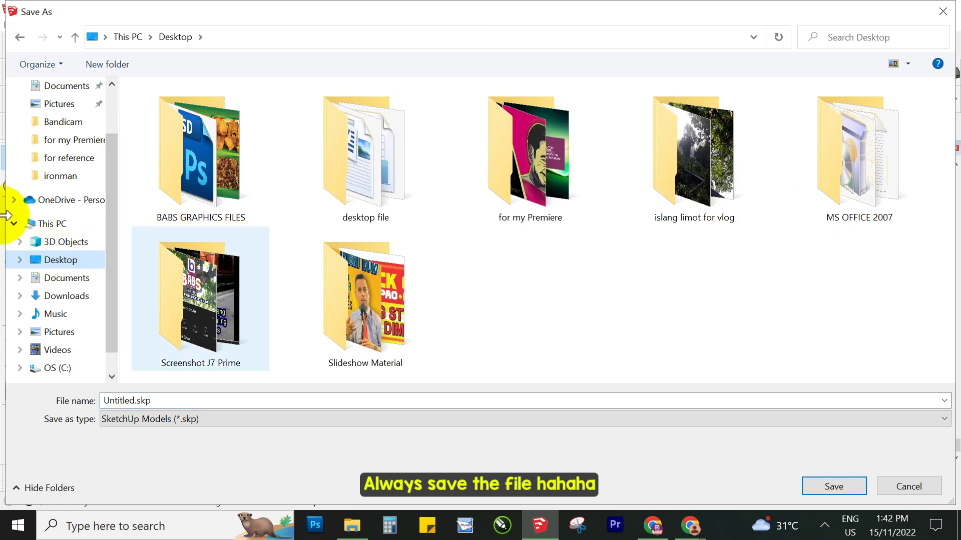
double_click(135, 400)
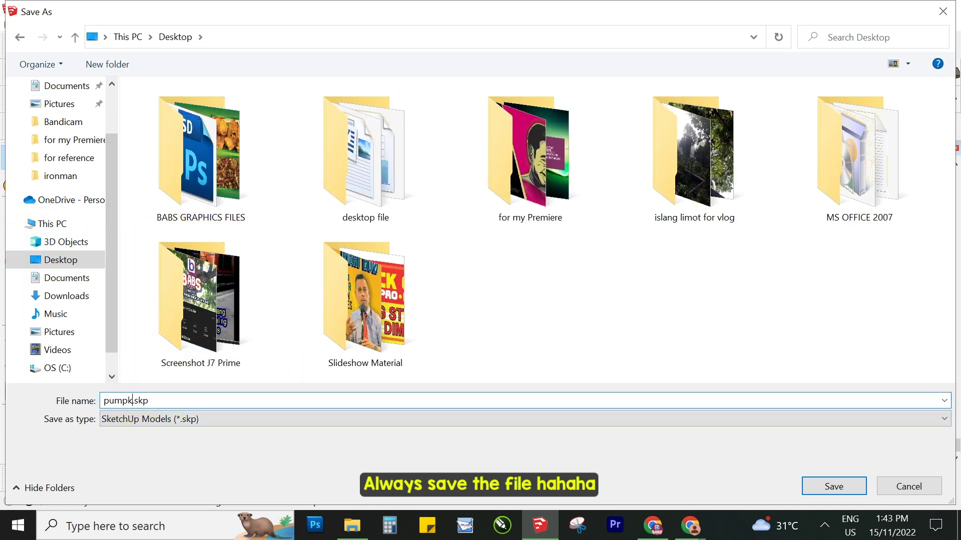
key(Return)
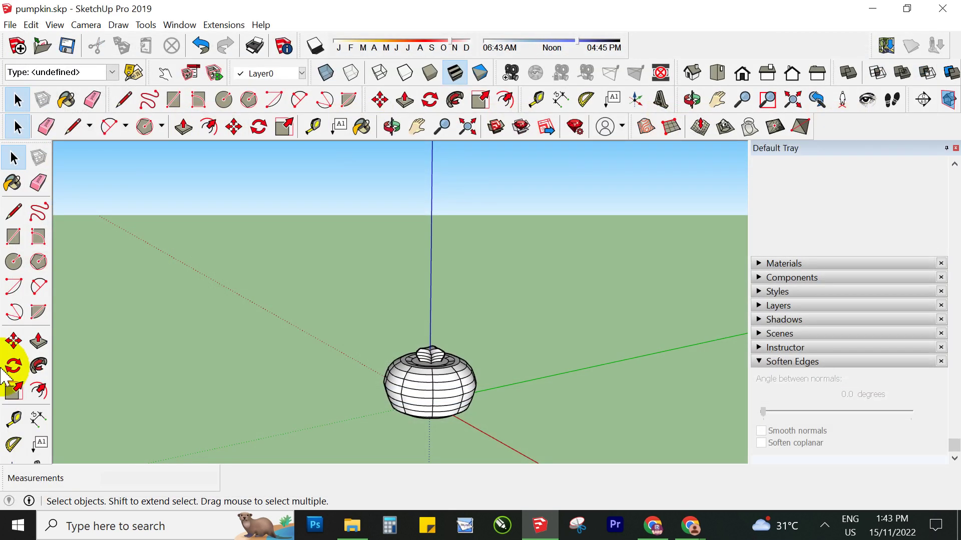
Step: Orbit under the pumpkin and push its flat bottom face slightly inward
scroll(458, 365, down, 2)
mouse_move(467, 393)
middle_down()
mouse_move(440, 354)
mouse_move(449, 267)
middle_up()
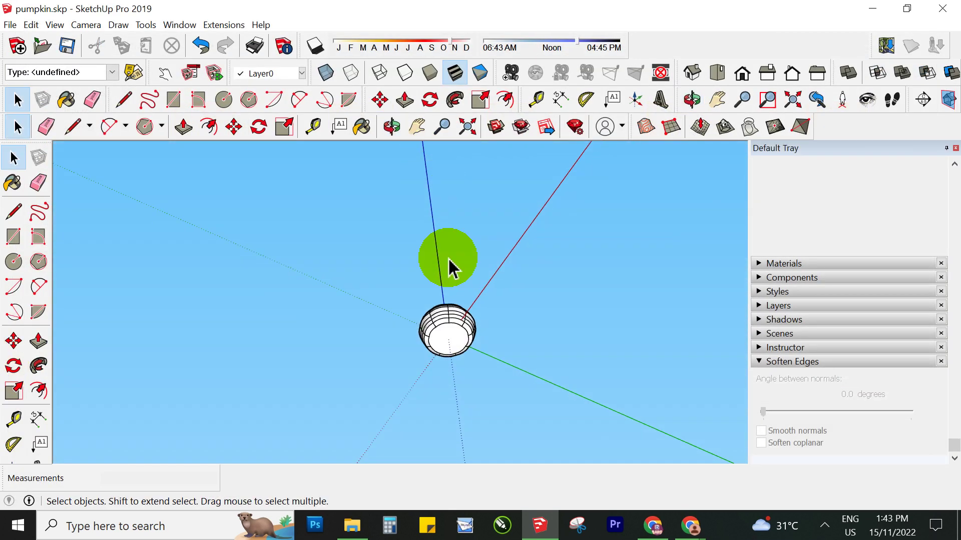
scroll(431, 344, up, 2)
scroll(449, 365, up, 2)
scroll(446, 337, up, 2)
scroll(453, 337, up, 2)
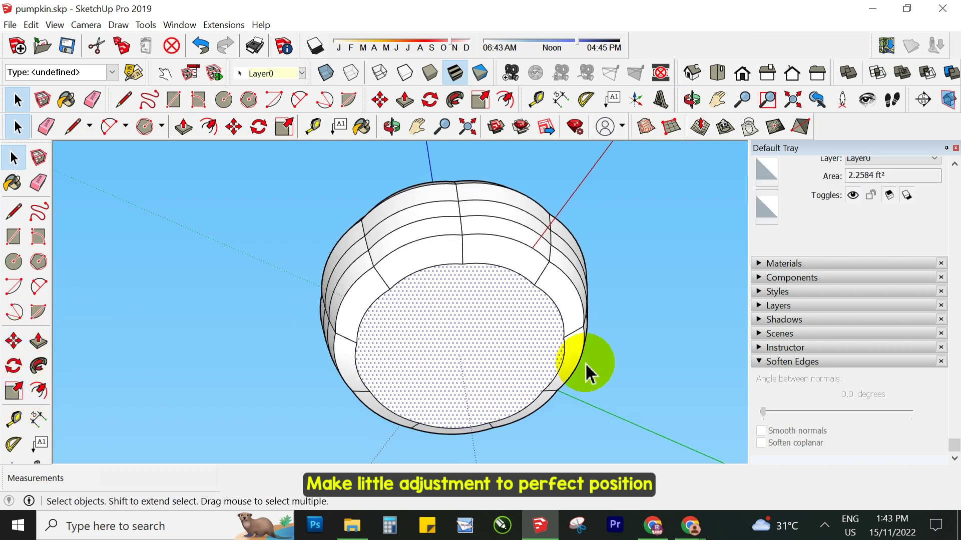
scroll(480, 332, down, 1)
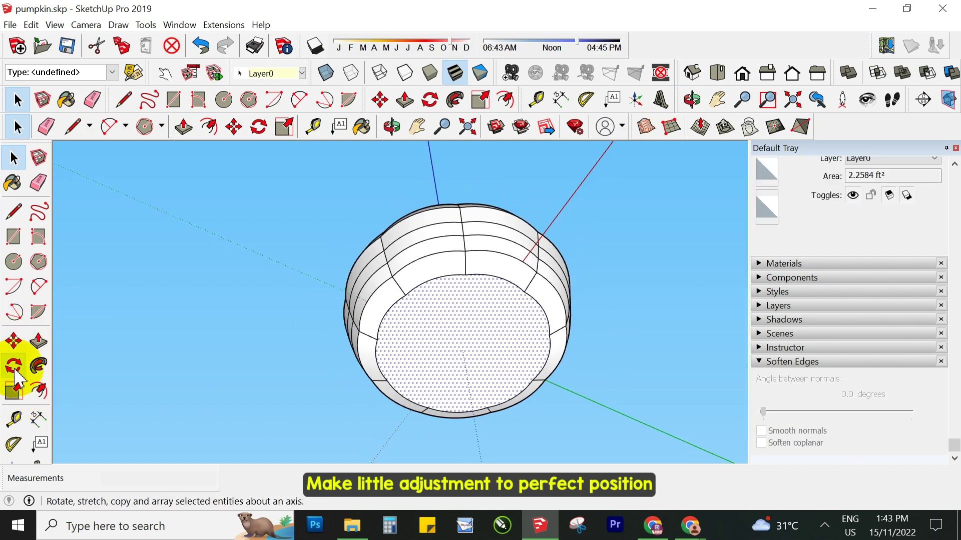
click(40, 351)
mouse_move(499, 336)
middle_down()
mouse_move(675, 401)
mouse_move(364, 360)
middle_up()
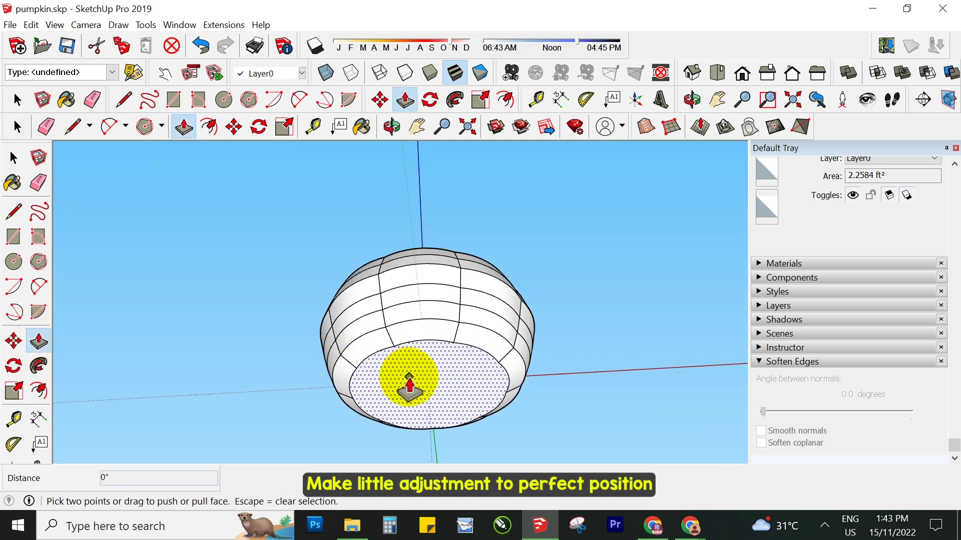
mouse_move(409, 384)
mouse_down()
mouse_move(411, 396)
mouse_move(269, 368)
mouse_up()
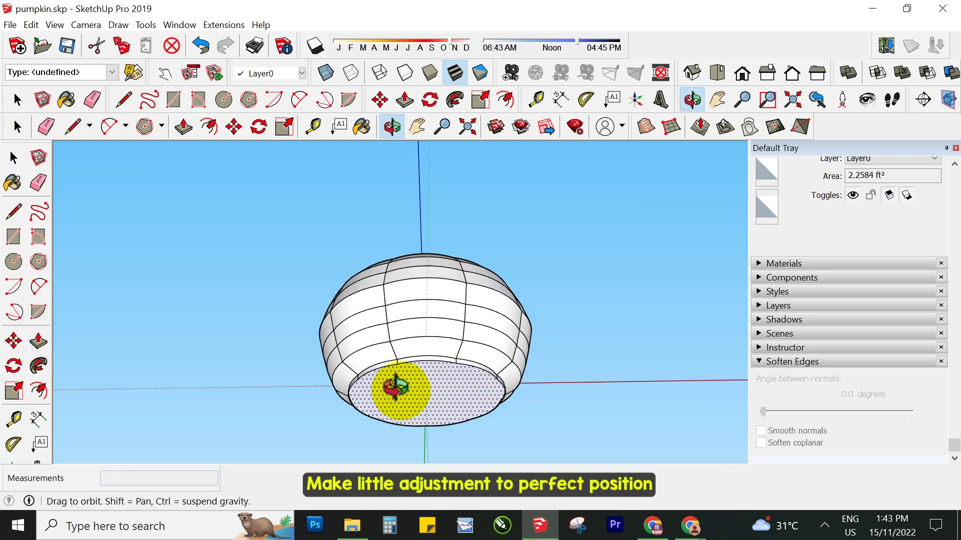
middle_drag(393, 386, 351, 381)
Step: Scale the bottom face down to about 0.58 using a corner grip
click(15, 392)
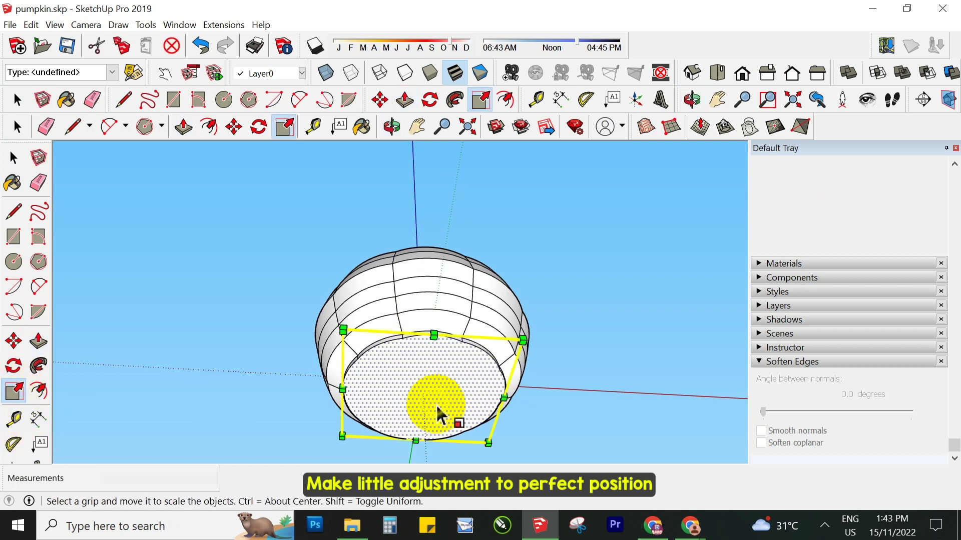
drag(483, 434, 461, 418)
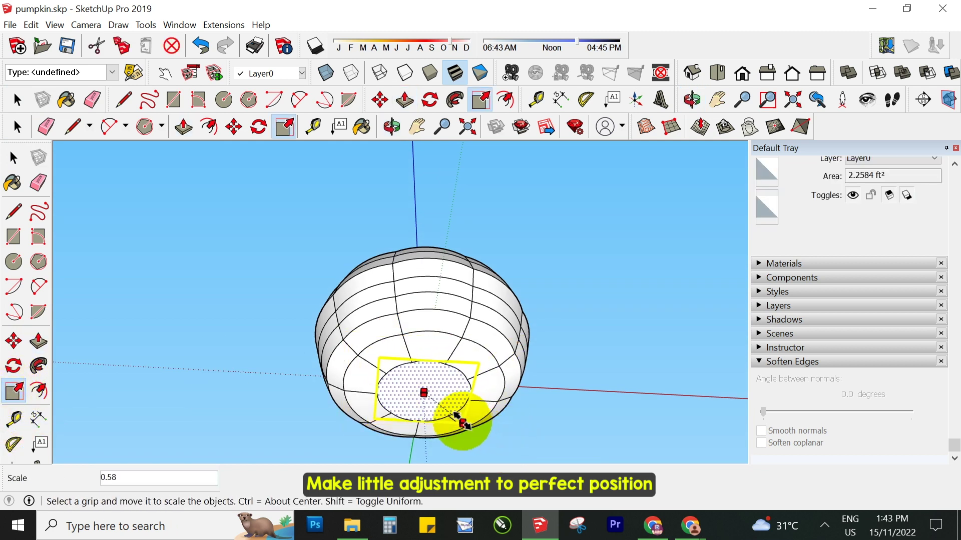
key(space)
scroll(482, 262, down, 3)
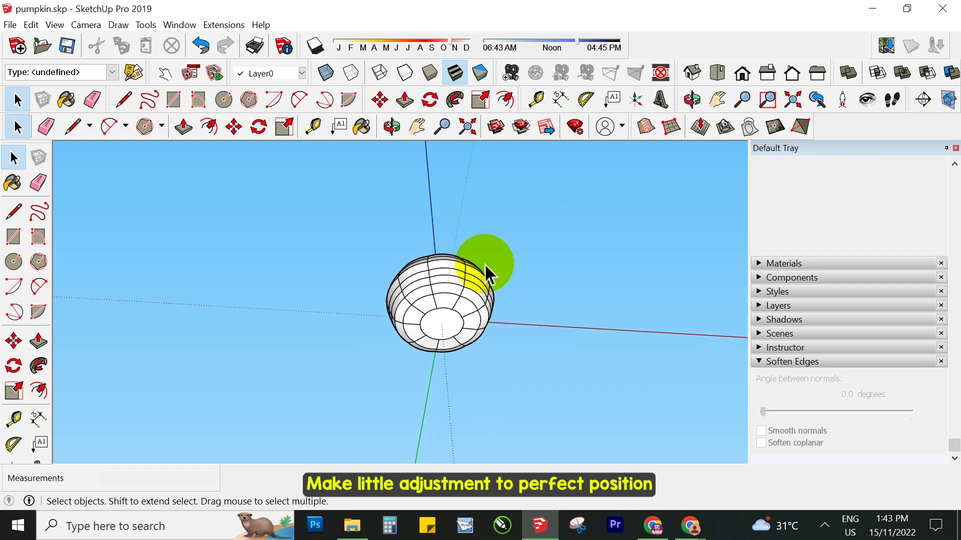
mouse_move(482, 262)
middle_down()
mouse_move(458, 434)
mouse_move(510, 208)
mouse_move(451, 358)
mouse_move(489, 311)
mouse_move(504, 358)
mouse_move(397, 187)
mouse_move(315, 198)
mouse_move(551, 326)
middle_up()
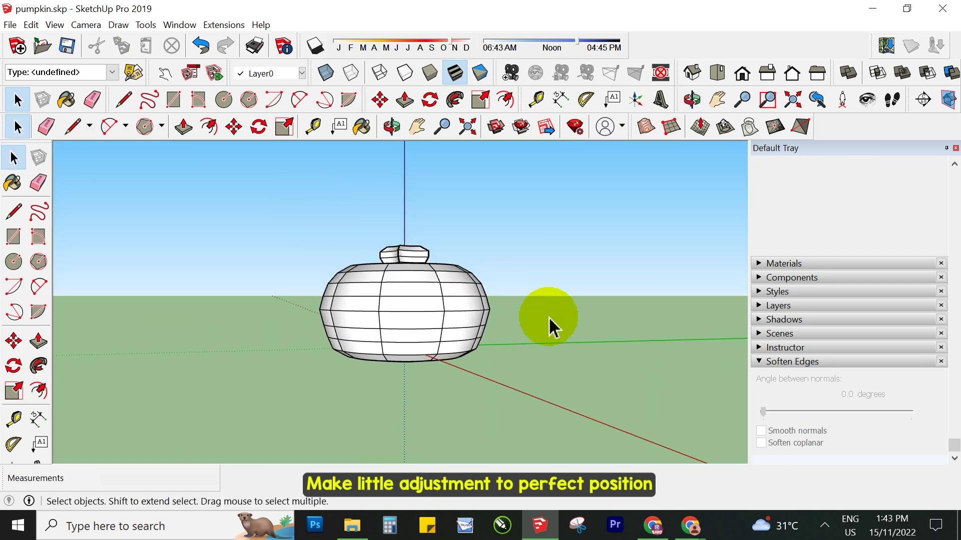
scroll(404, 359, up, 2)
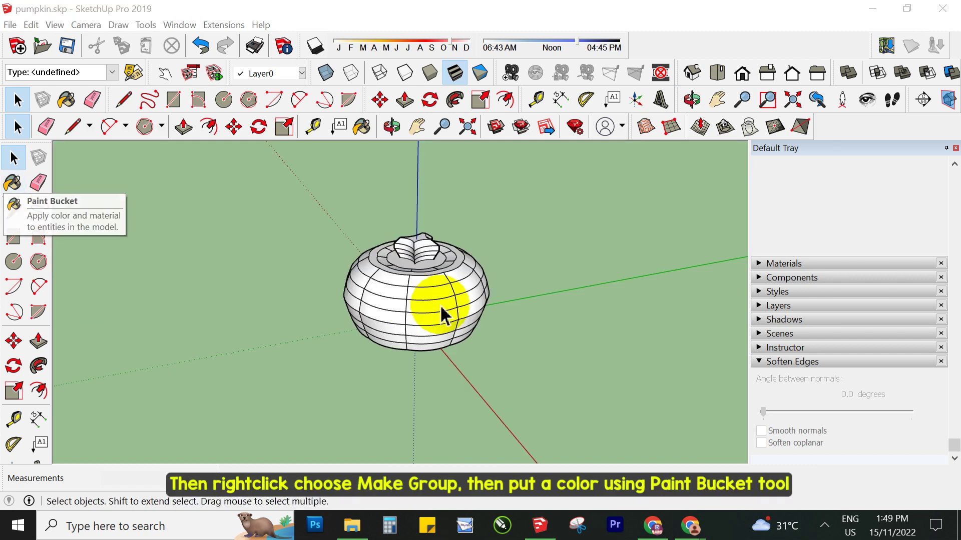
Step: Select all the pumpkin's connected geometry and make it a group
triple_click(442, 304)
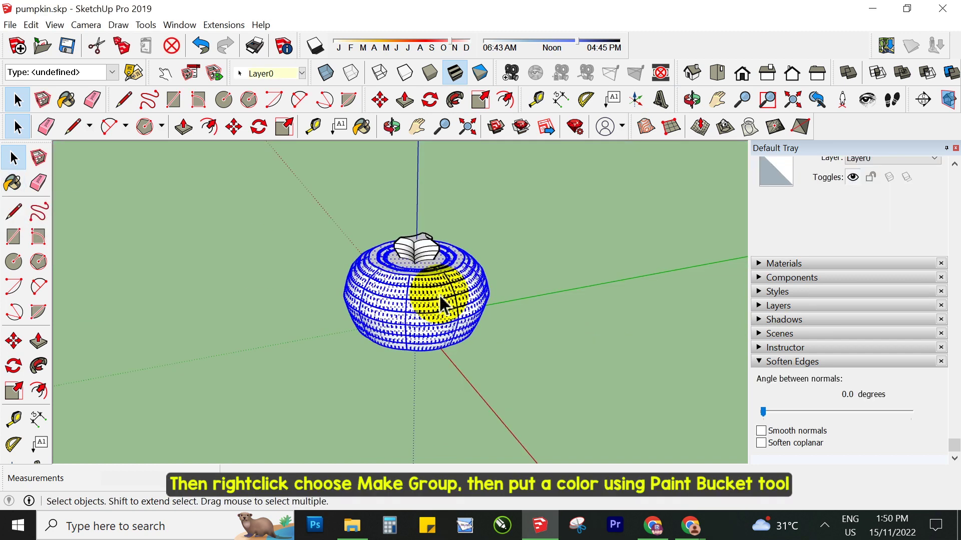
right_click(443, 304)
click(492, 332)
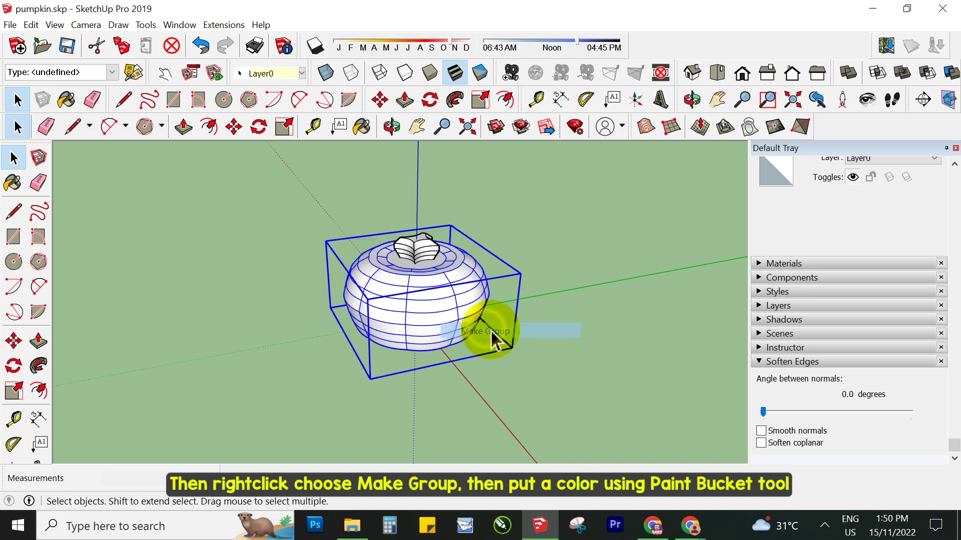
click(424, 387)
mouse_move(425, 386)
middle_down()
mouse_move(461, 257)
mouse_move(465, 376)
middle_up()
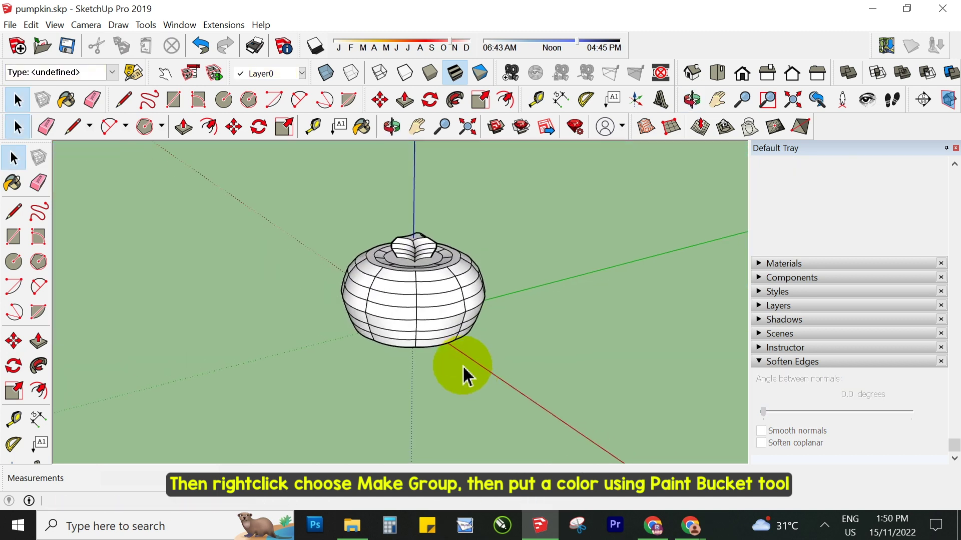
Step: Paint the pumpkin body with the orange Color C06 material
click(428, 258)
click(595, 226)
click(457, 307)
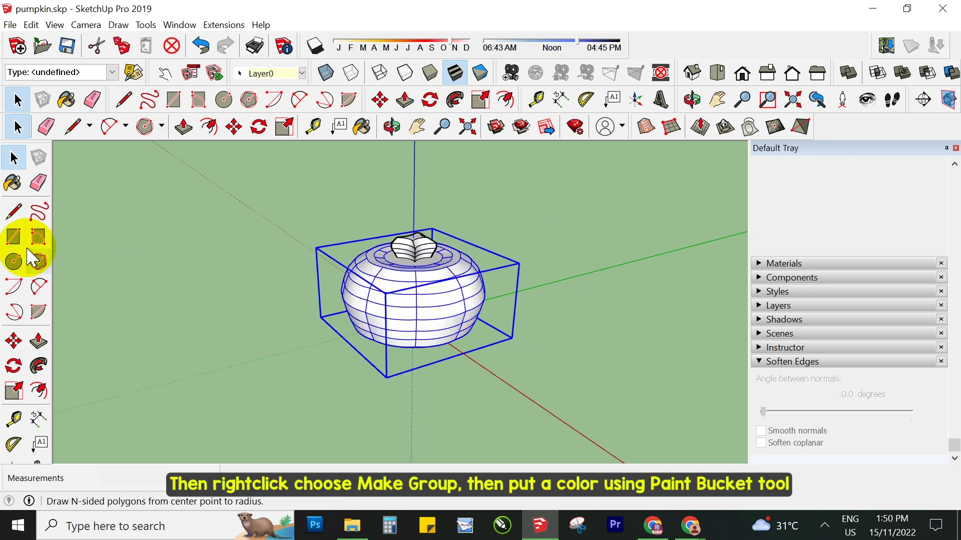
click(18, 185)
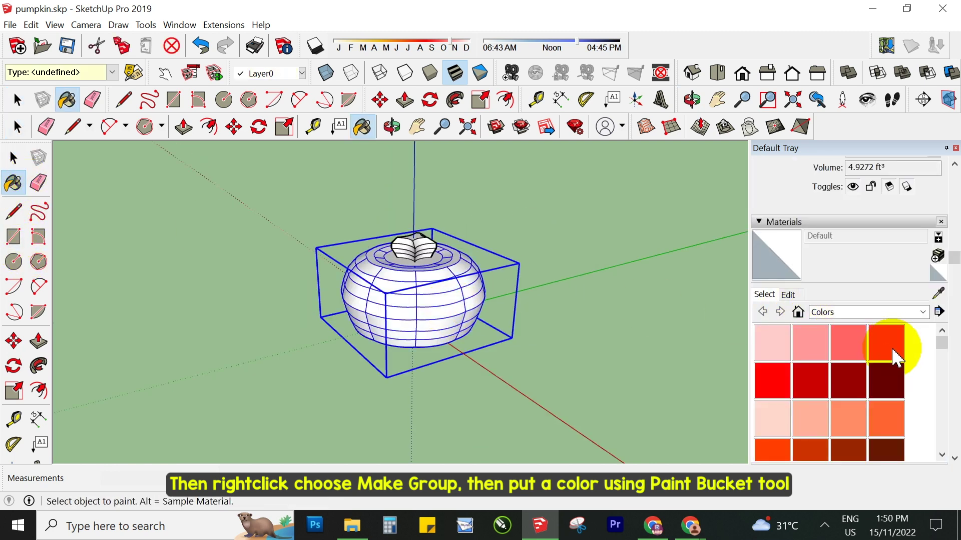
drag(944, 350, 945, 362)
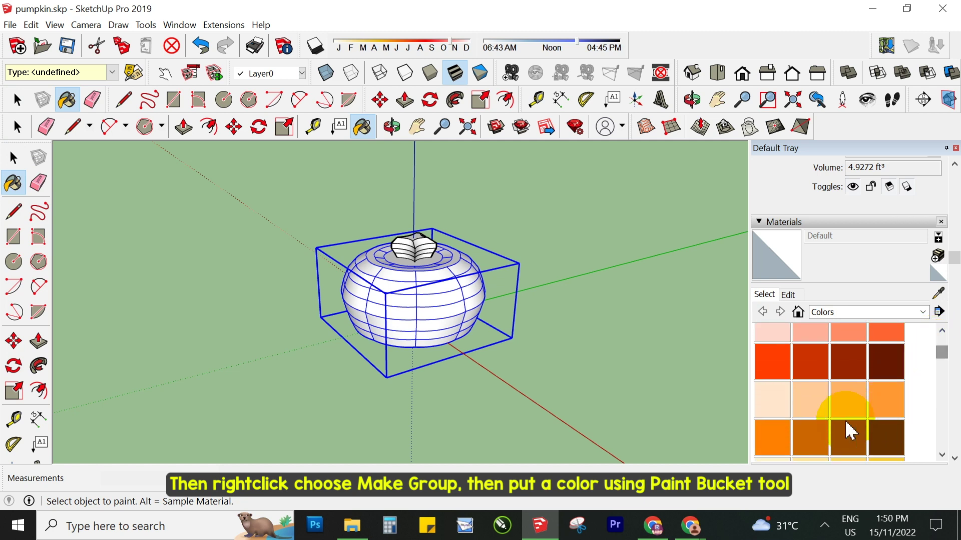
click(814, 442)
click(423, 316)
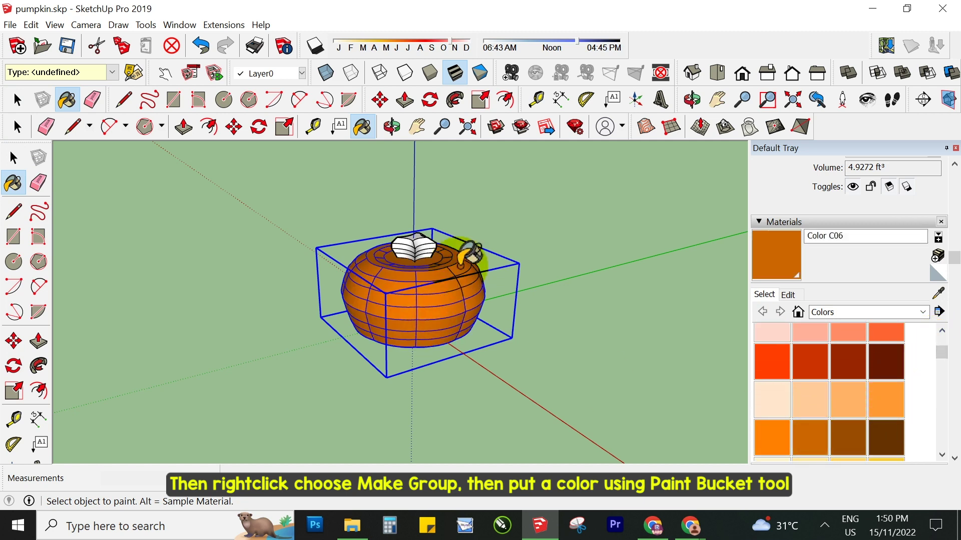
key(space)
Step: Paint the stem with the dark brown Color C08 material
click(425, 247)
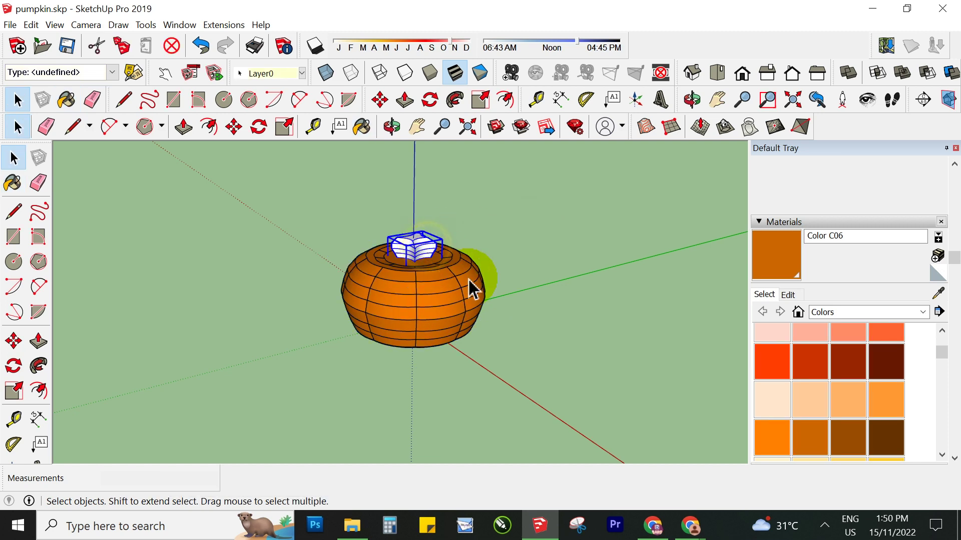
click(892, 442)
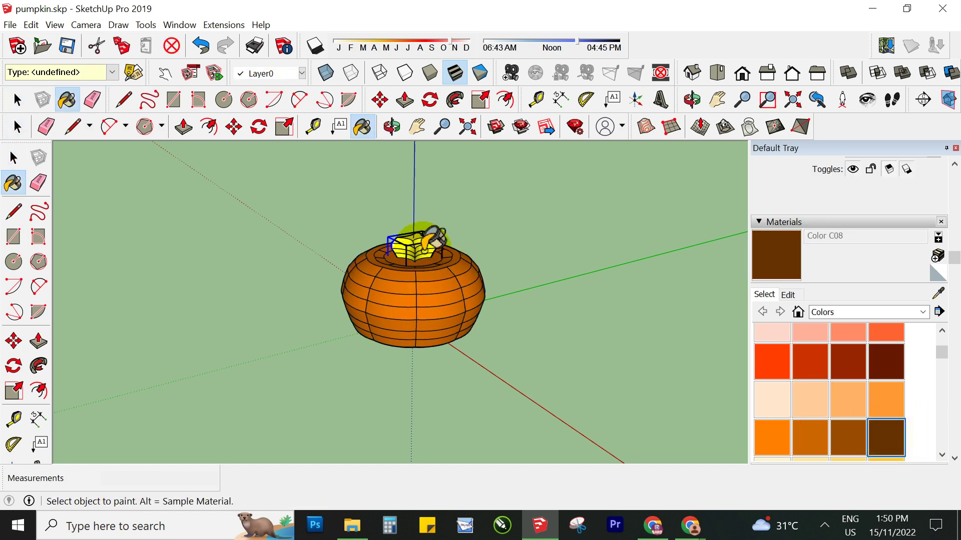
key(space)
mouse_move(590, 236)
middle_down()
mouse_move(476, 382)
mouse_move(435, 207)
mouse_move(433, 326)
middle_up()
key(F2)
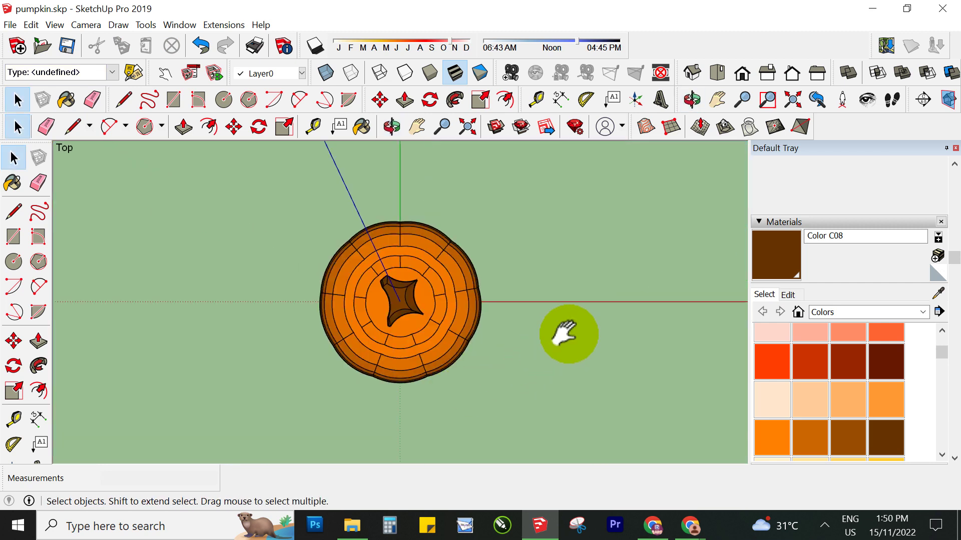
Step: Draw a 2-point arc beside the pumpkin in top view
shift+middle_drag(565, 333, 418, 329)
scroll(414, 300, up, 2)
scroll(500, 300, up, 1)
scroll(500, 300, up, 1)
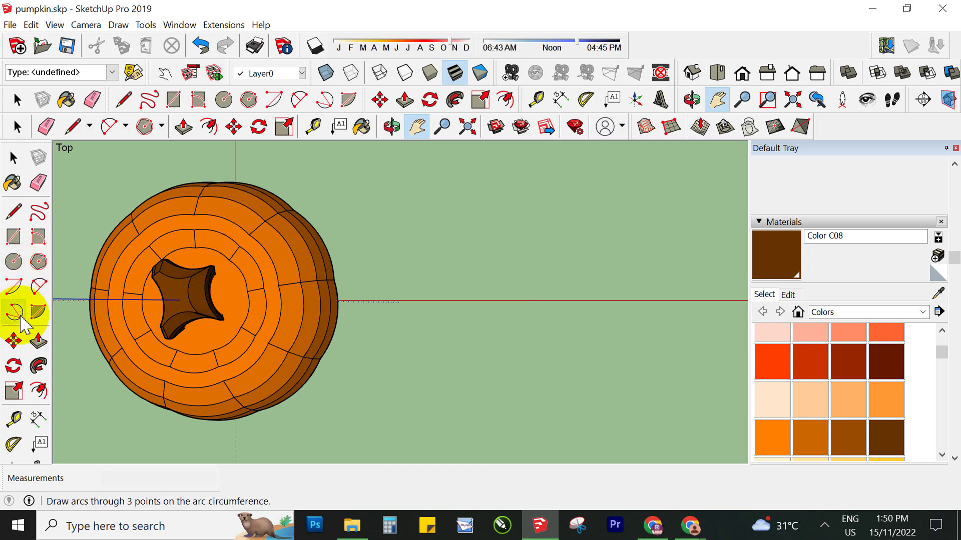
click(36, 288)
click(459, 315)
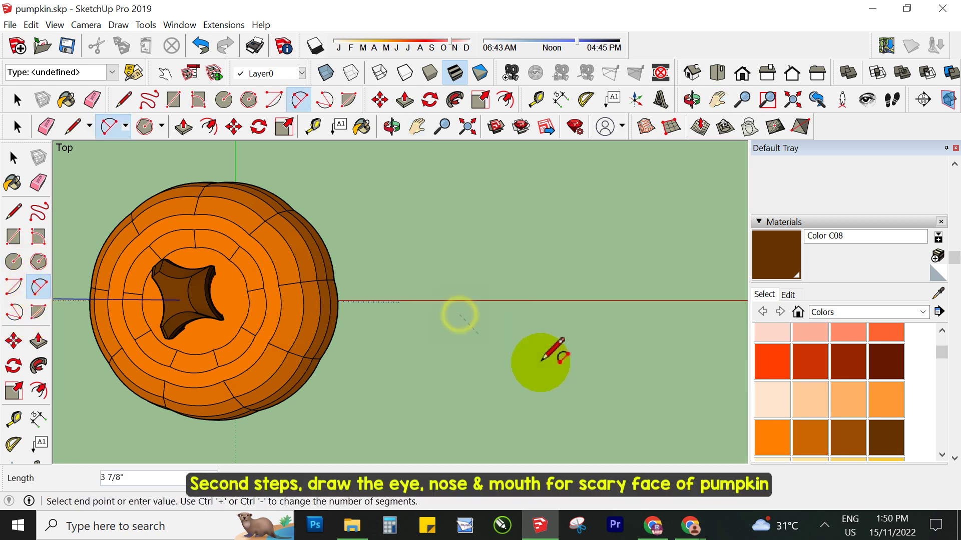
click(615, 325)
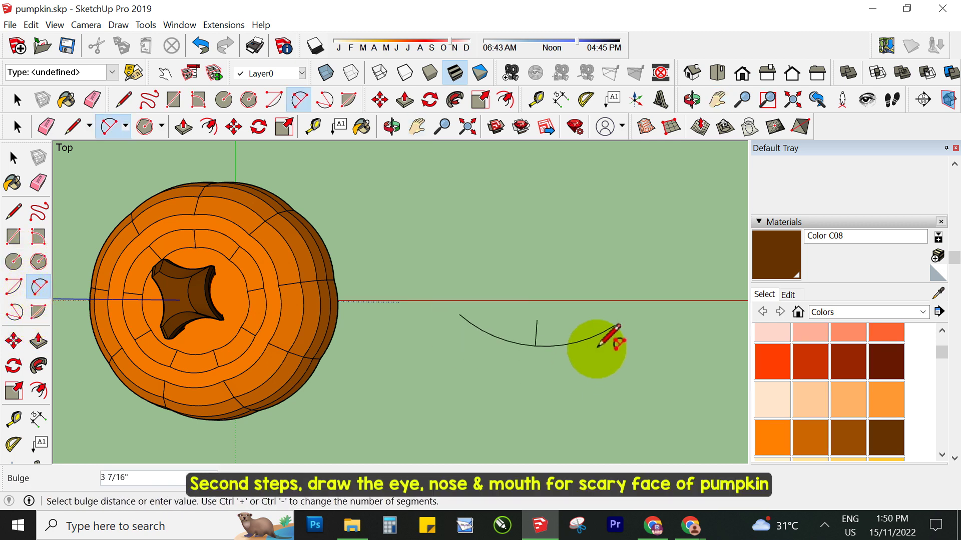
click(603, 346)
key(space)
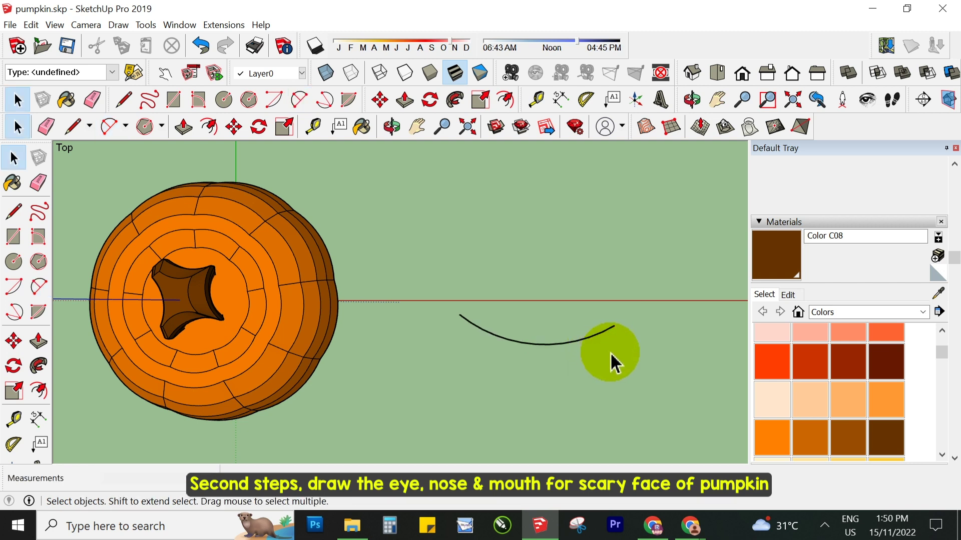
Step: Offset the arc upward and move the upper curve's right endpoint
click(43, 396)
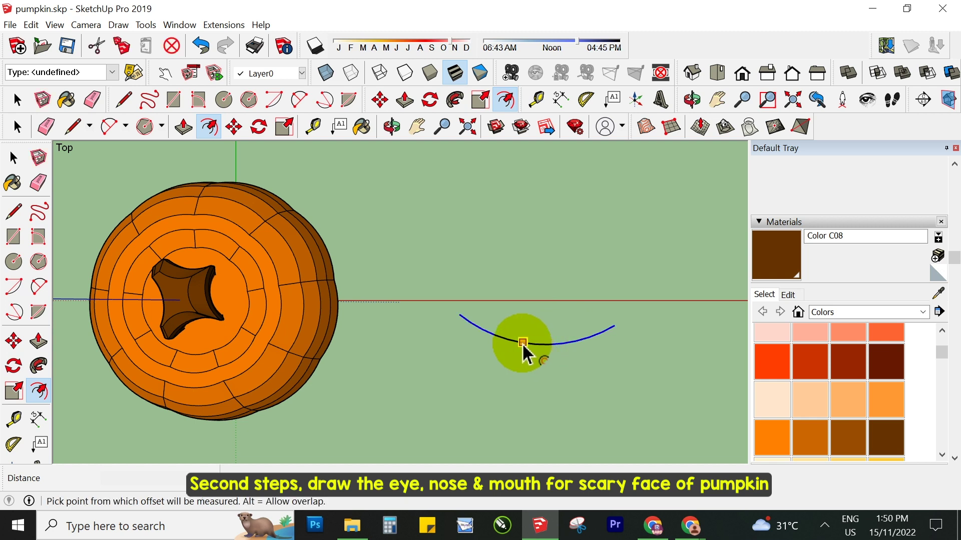
click(523, 345)
click(545, 325)
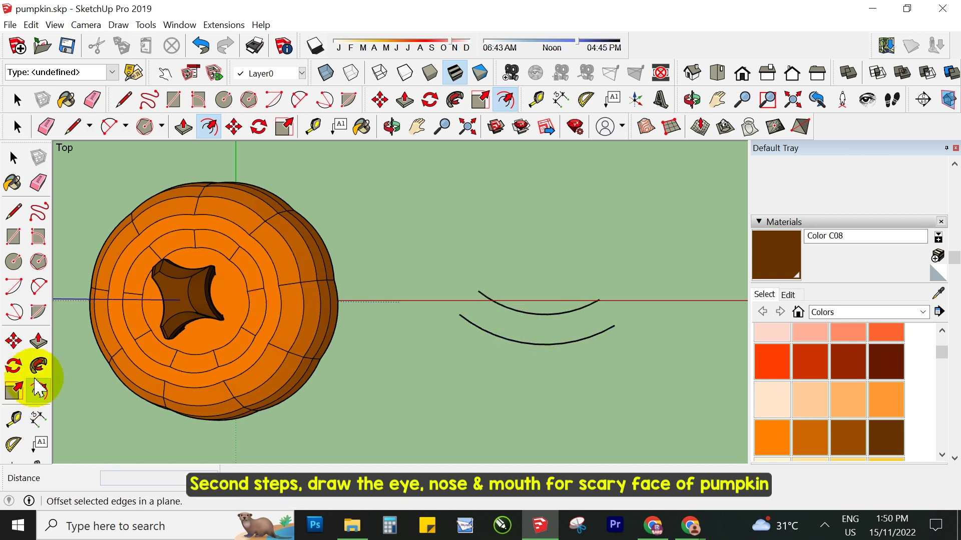
click(13, 342)
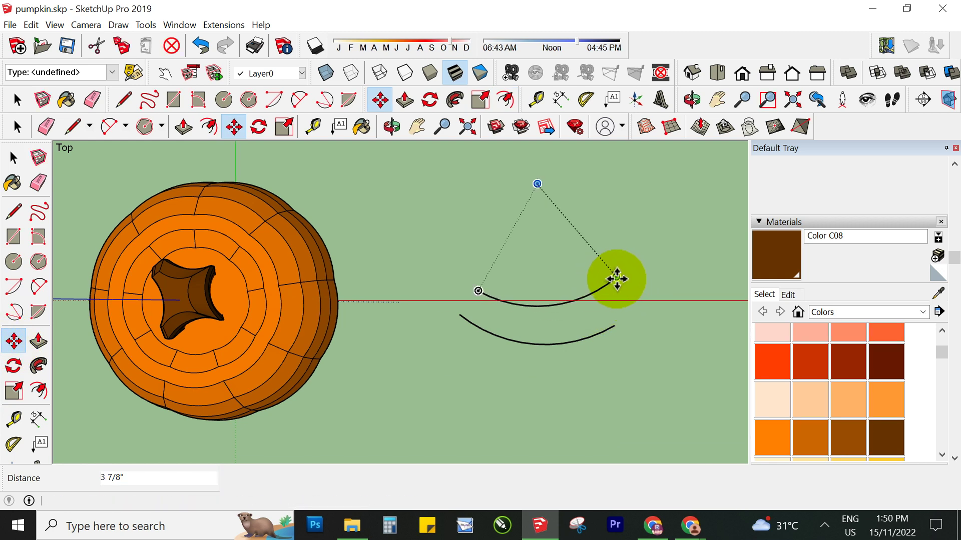
click(617, 279)
Step: Join both ends of the two curves with 2-point arcs, forming a crescent
click(48, 287)
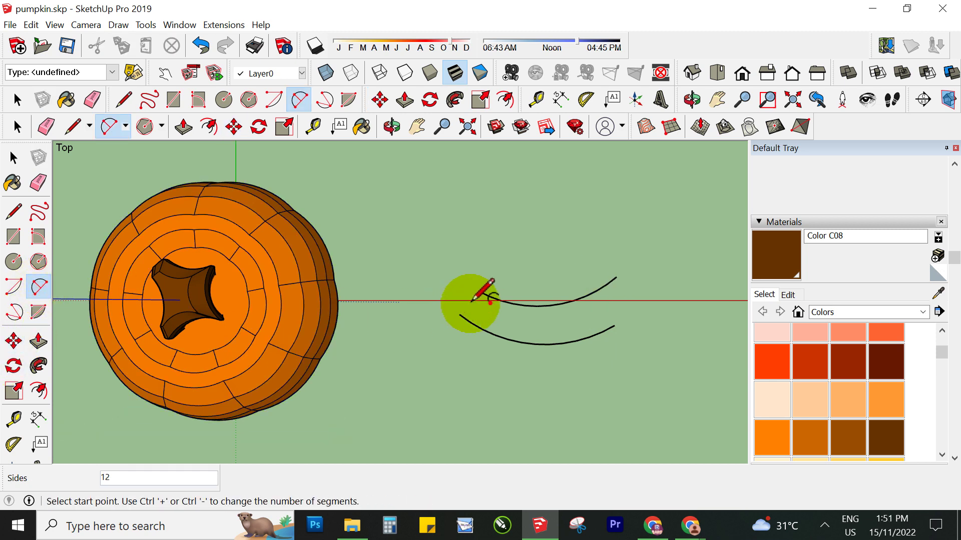
click(478, 292)
click(458, 315)
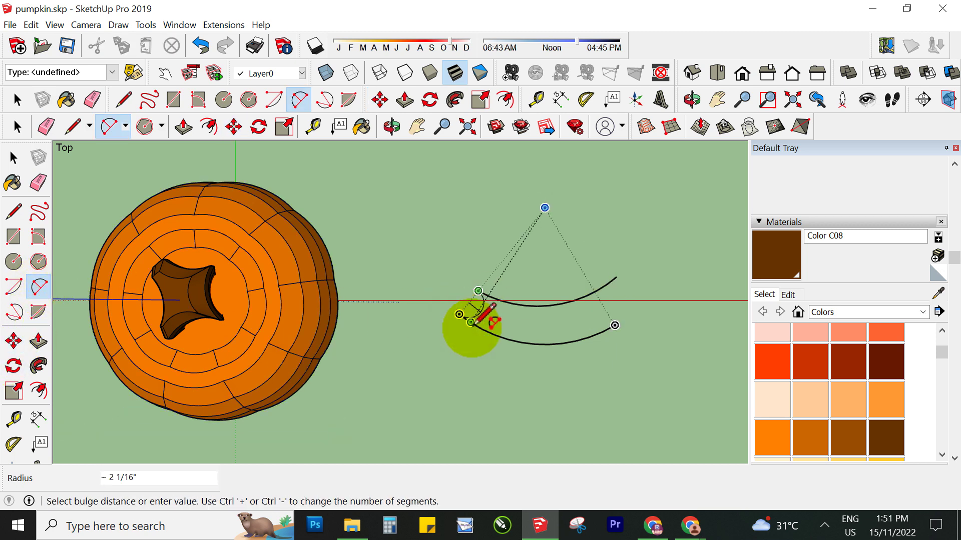
click(480, 301)
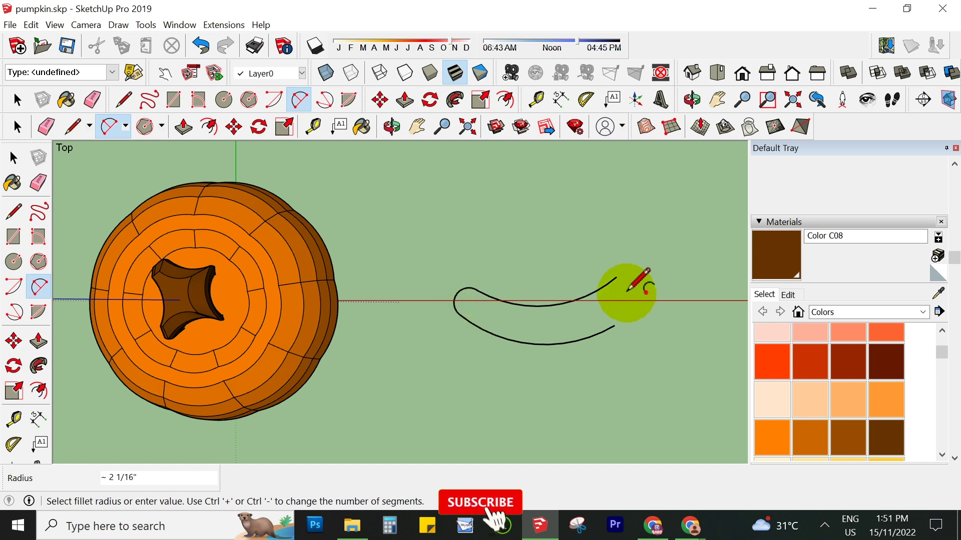
click(616, 277)
click(615, 325)
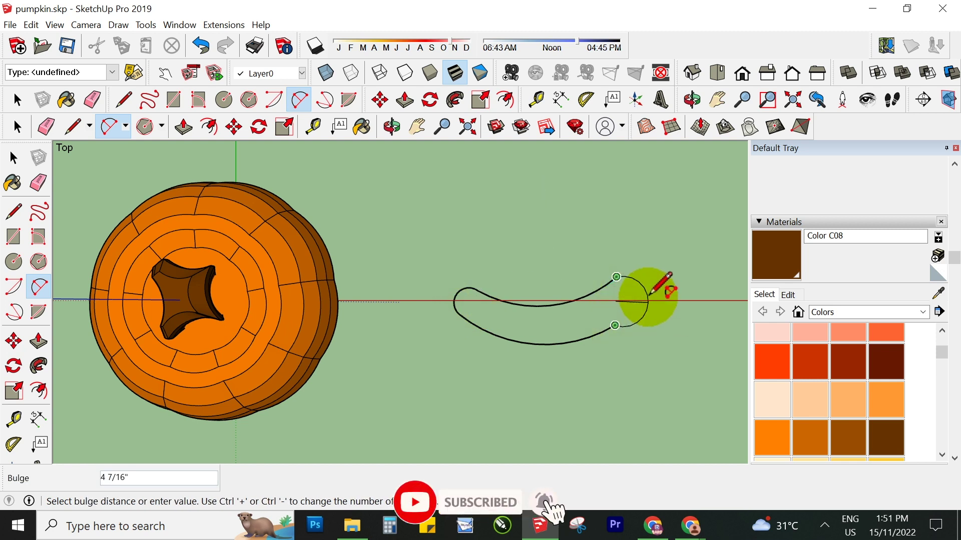
scroll(651, 265, up, 2)
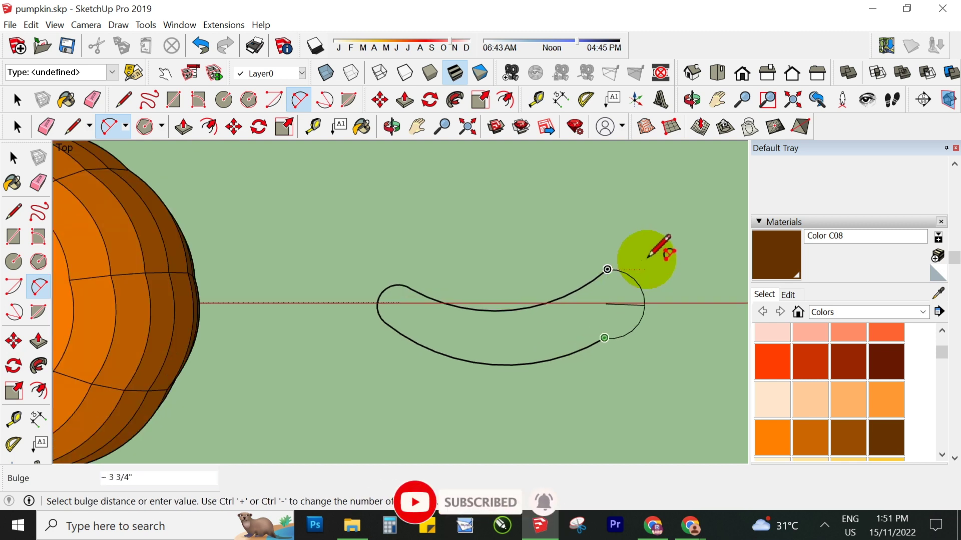
click(628, 269)
key(space)
Step: Reverse the crescent face so its white front side shows
scroll(472, 311, down, 2)
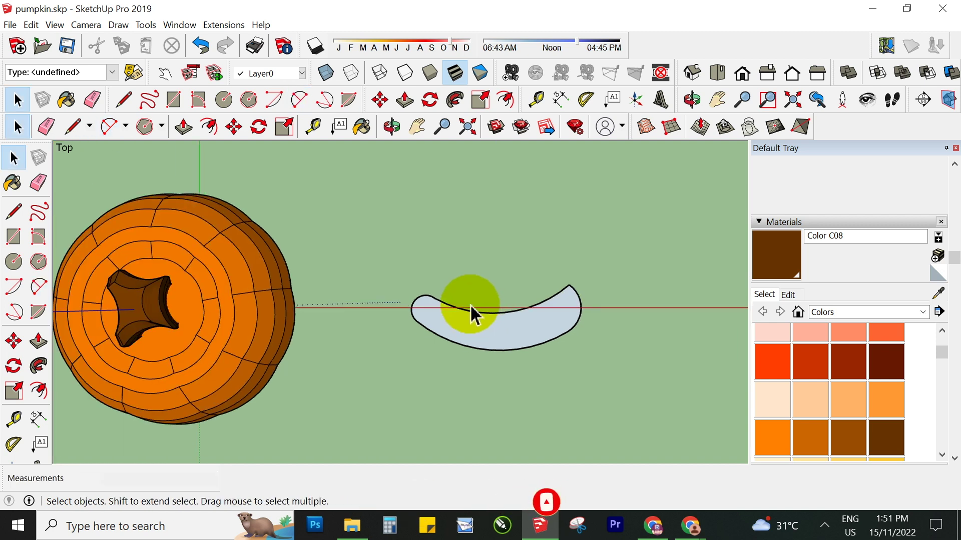
scroll(501, 337, down, 1)
scroll(501, 338, up, 2)
scroll(510, 328, up, 2)
right_click(436, 328)
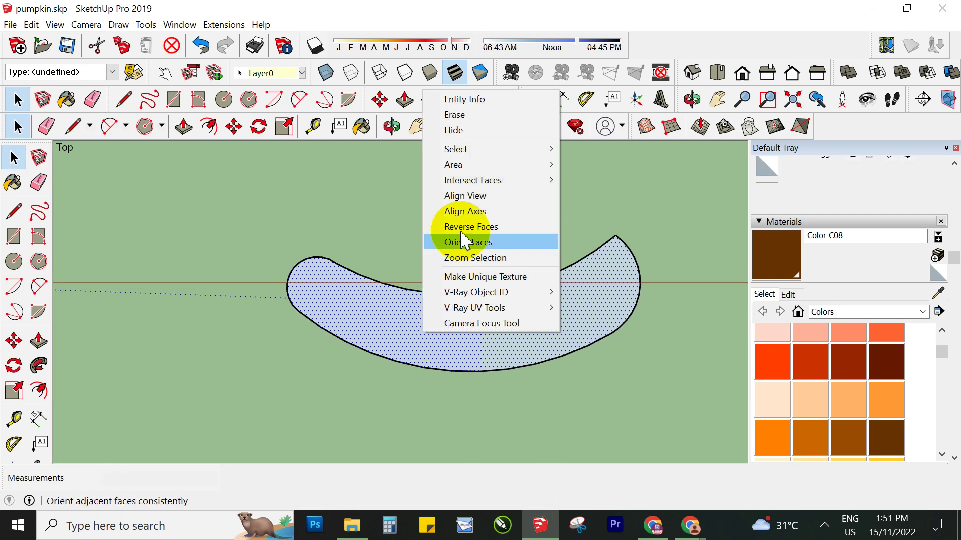
click(463, 228)
scroll(245, 289, down, 1)
click(14, 341)
Step: Copy the crescent and place the copy above the original
click(326, 337)
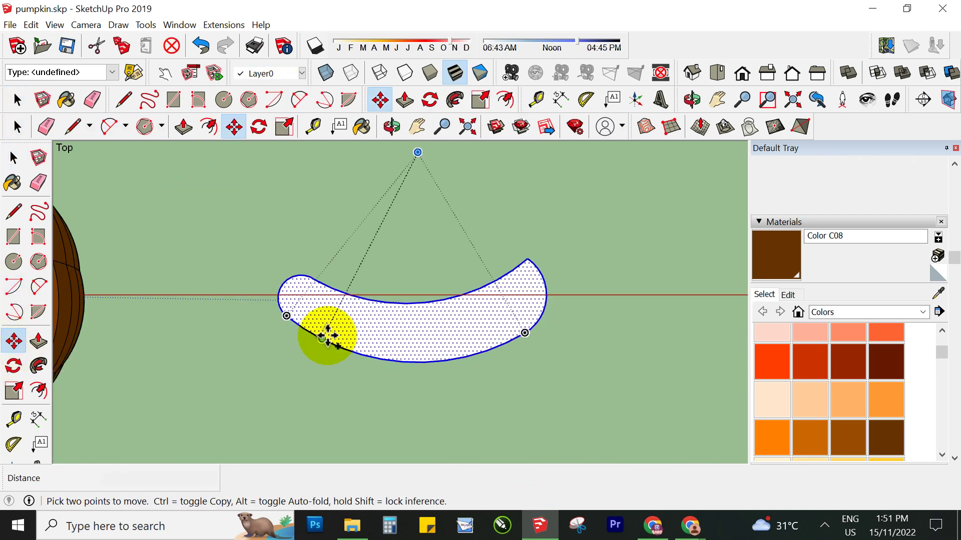
key(ctrl)
scroll(369, 241, down, 1)
key(space)
key(m)
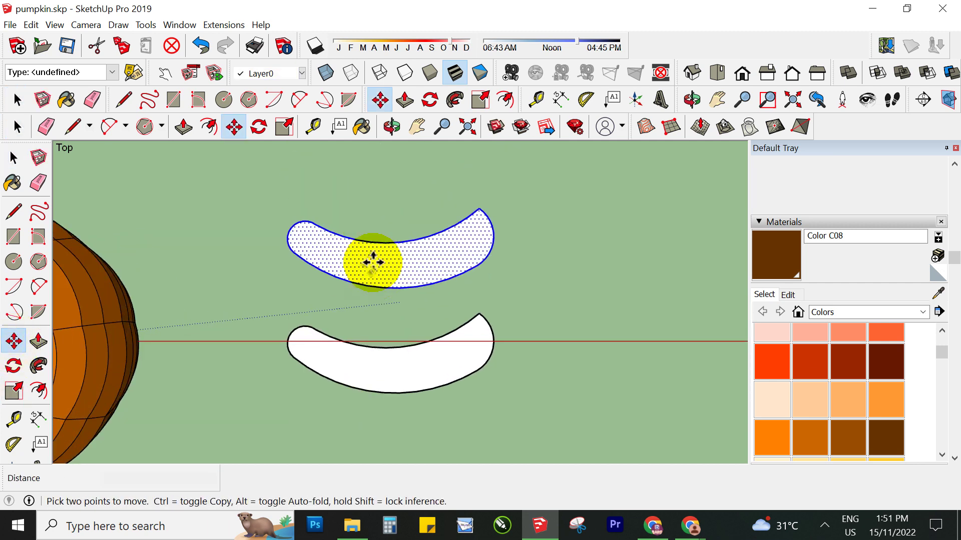
click(373, 260)
click(363, 211)
key(space)
scroll(359, 382, up, 2)
Step: Draw arcs outlining a left scoop into the lower crescent's top edge
click(358, 382)
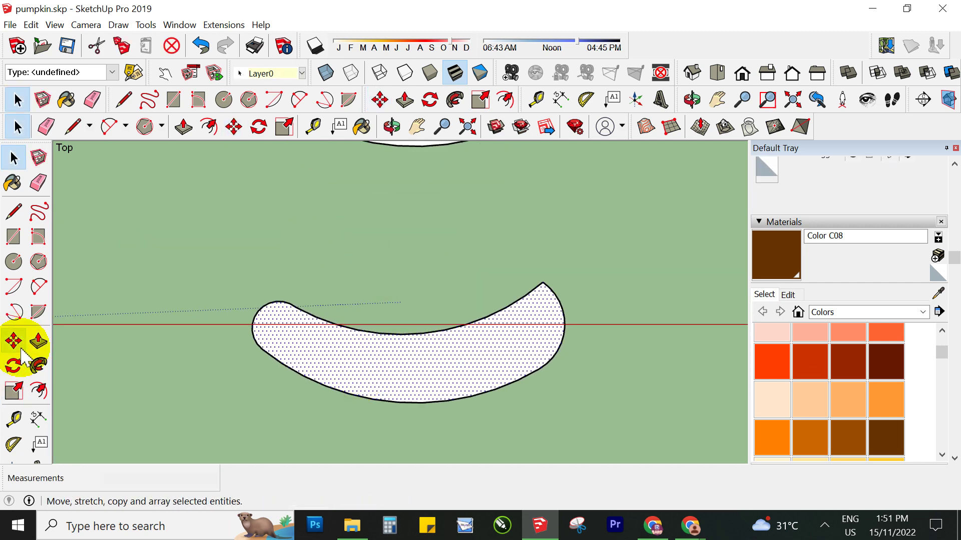
click(39, 287)
scroll(346, 352, up, 1)
click(292, 297)
scroll(308, 345, up, 1)
key(Escape)
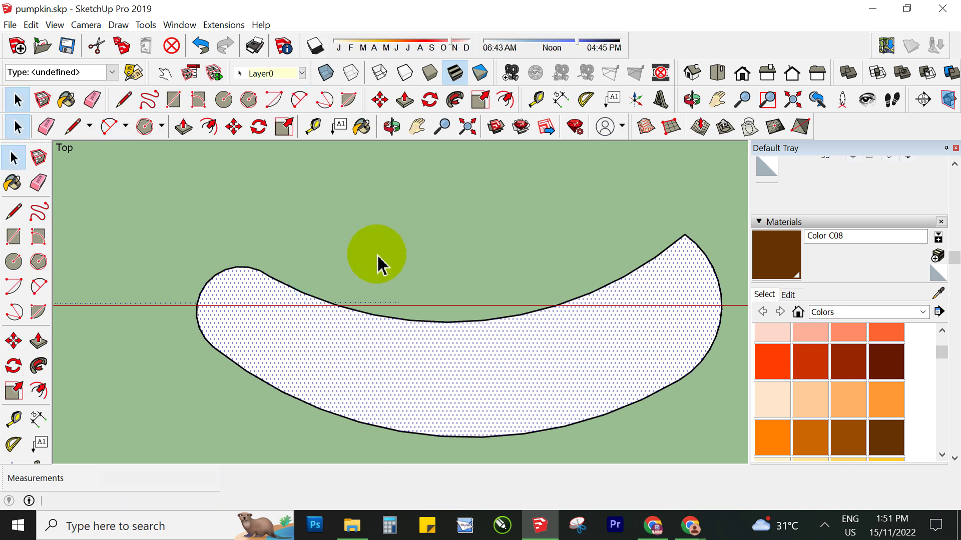
click(303, 292)
click(320, 359)
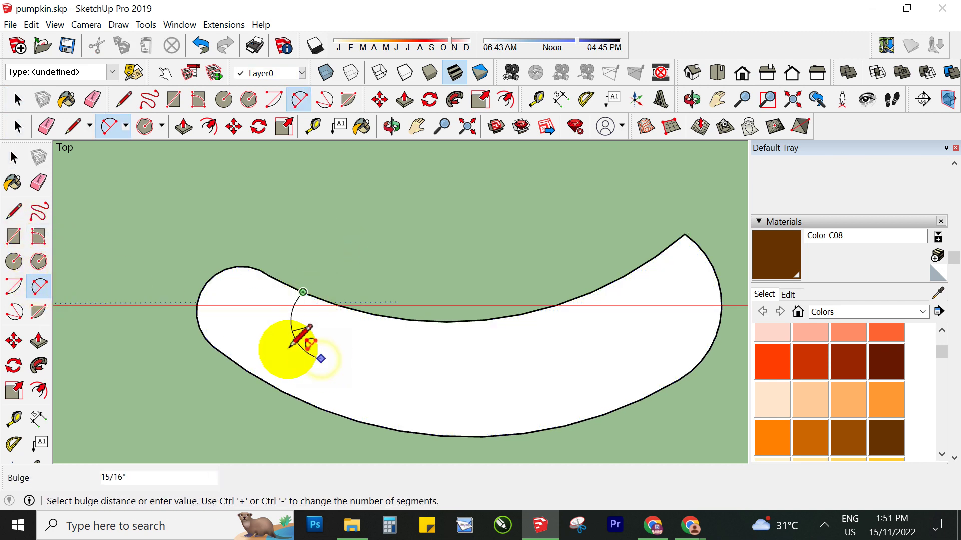
click(321, 358)
scroll(404, 376, up, 1)
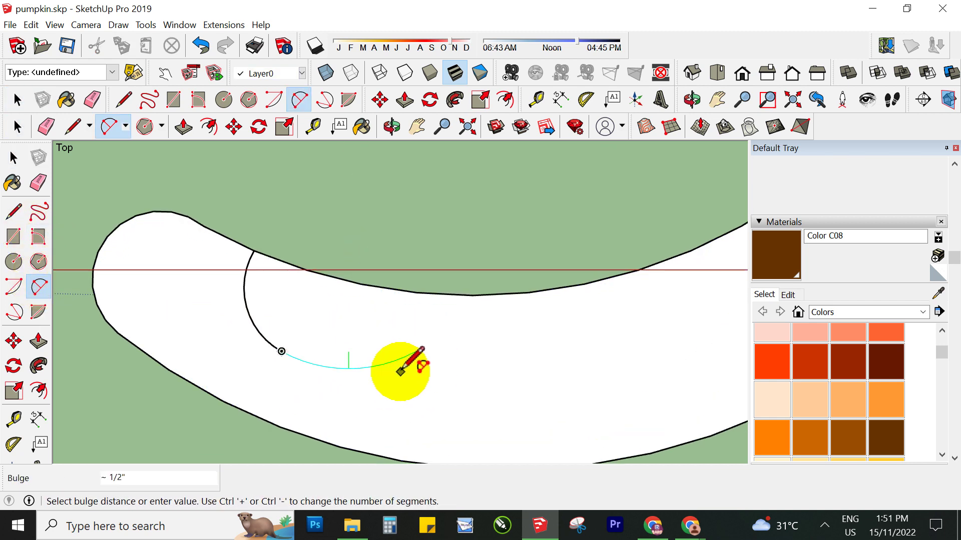
click(400, 372)
click(418, 351)
click(427, 293)
click(433, 323)
scroll(370, 321, down, 1)
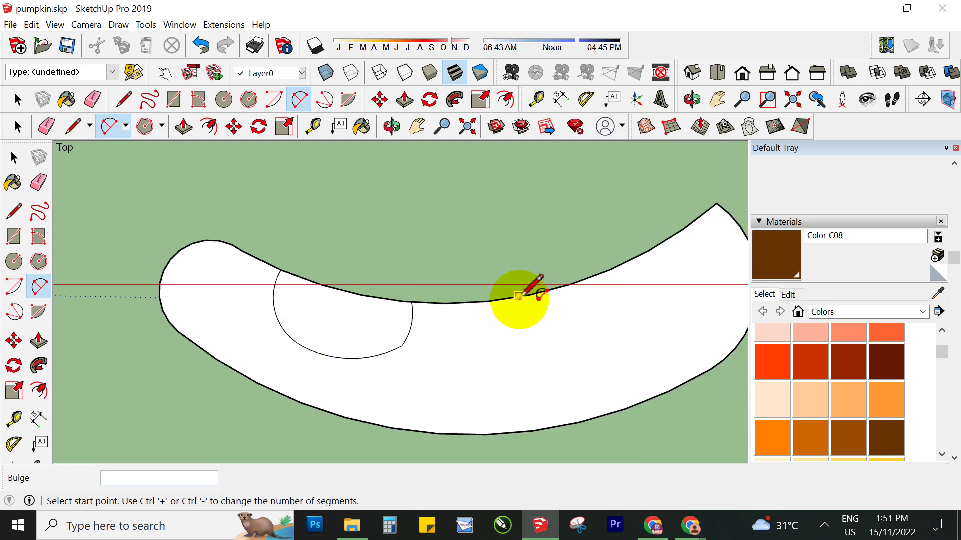
Step: Draw arcs outlining a right scoop near the crescent's right tip
click(518, 295)
click(549, 370)
click(550, 370)
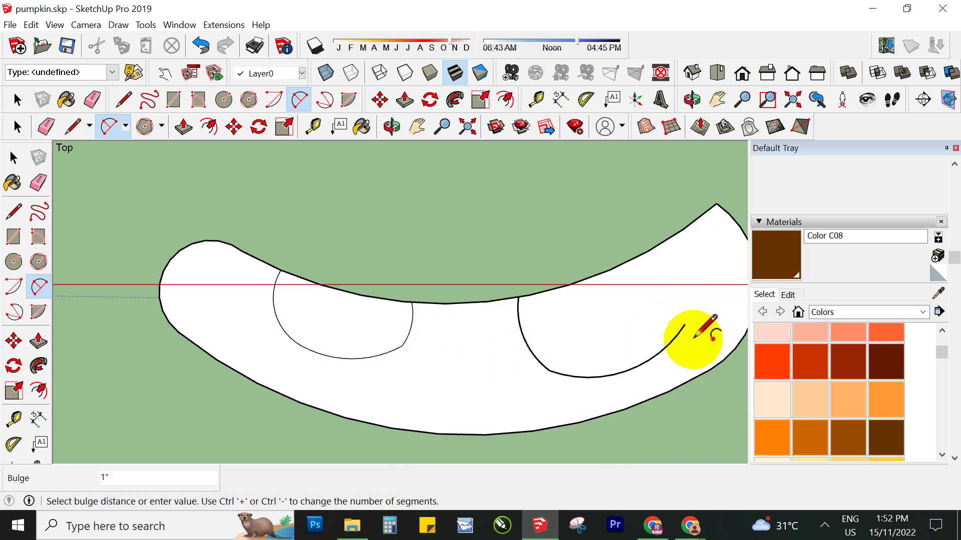
click(694, 337)
click(682, 225)
scroll(711, 259, up, 1)
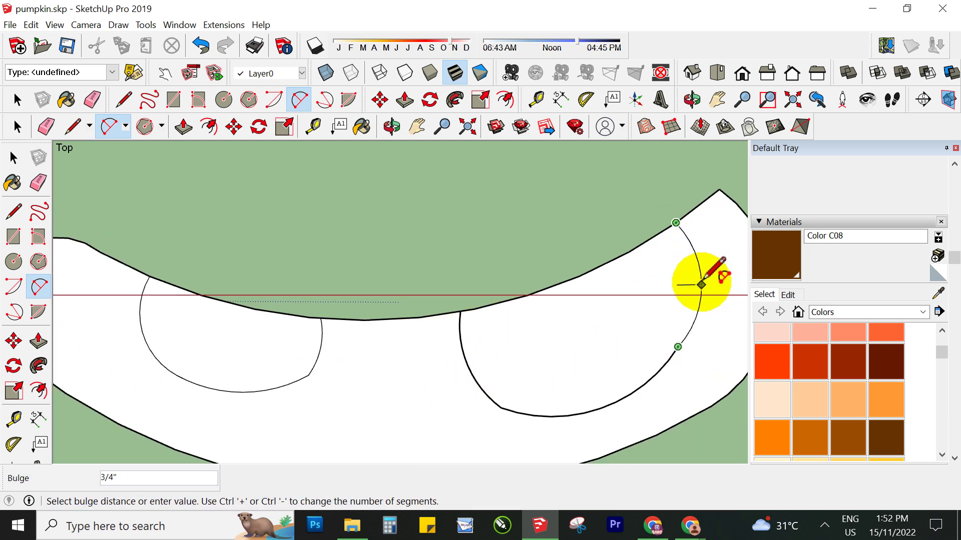
click(702, 285)
scroll(423, 262, down, 3)
scroll(525, 350, down, 4)
key(space)
scroll(526, 350, up, 3)
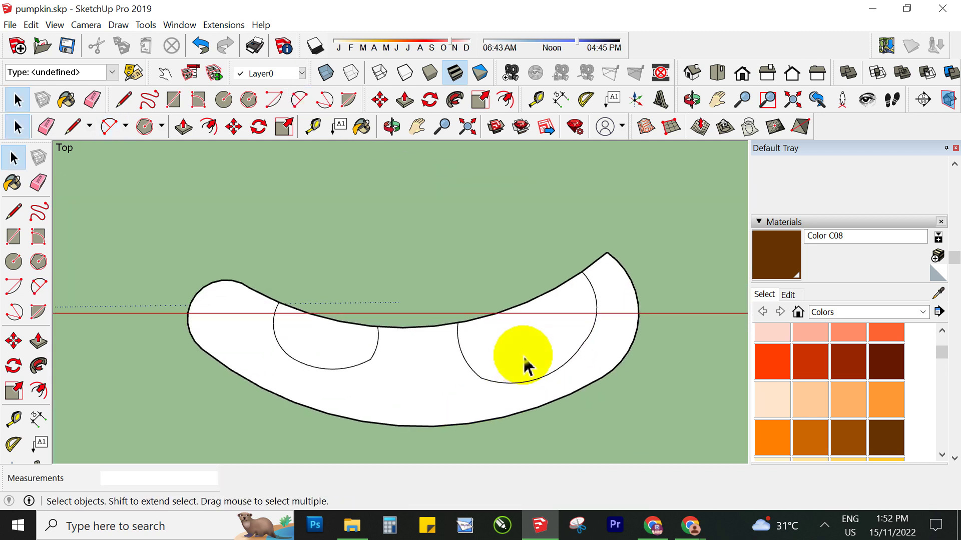
Step: Erase the top edges over both scoops to notch the mouth
click(526, 365)
click(38, 182)
click(532, 299)
click(326, 316)
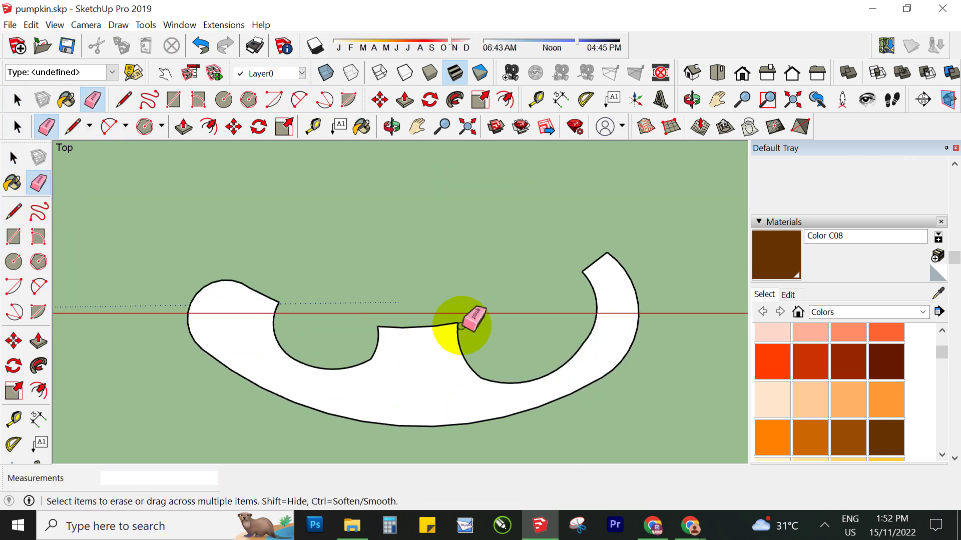
key(space)
scroll(407, 289, down, 3)
Step: Flip the upper crescent copy along the green axis
key(h)
scroll(403, 253, up, 2)
scroll(418, 279, down, 1)
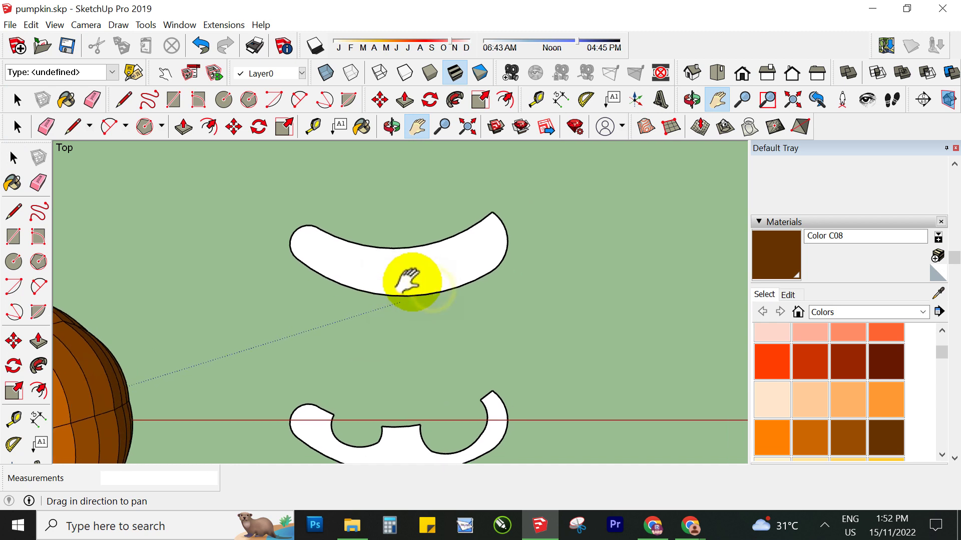
scroll(426, 289, up, 1)
scroll(390, 257, up, 1)
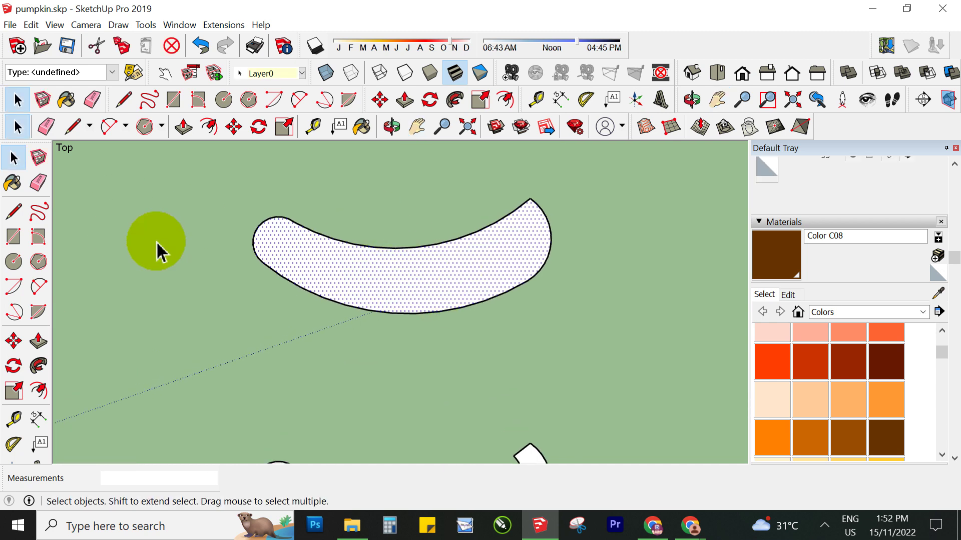
click(456, 299)
right_click(453, 299)
click(663, 188)
scroll(450, 300, down, 2)
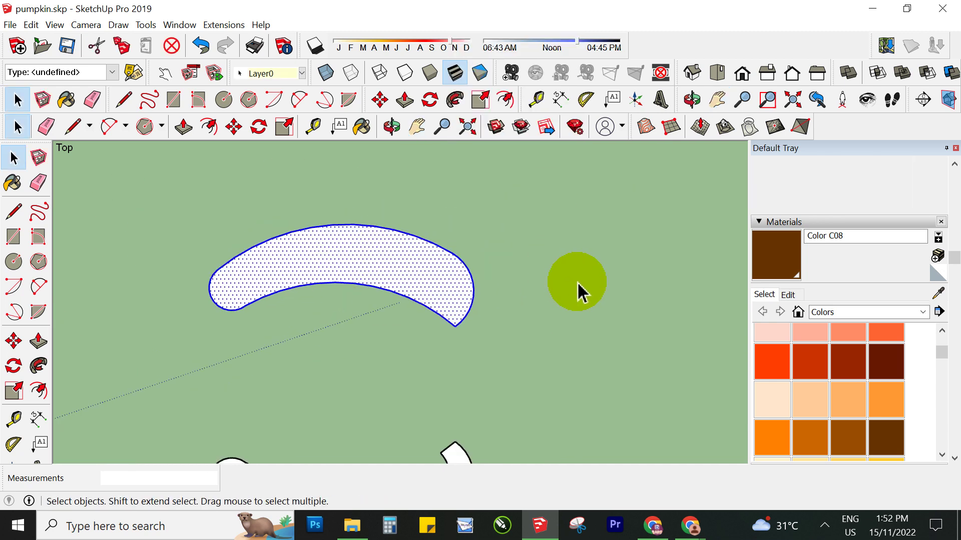
scroll(626, 250, down, 2)
Step: Split the upper crescent with an arc and delete its lower part to form a notched eye
key(q)
click(13, 286)
scroll(433, 261, up, 1)
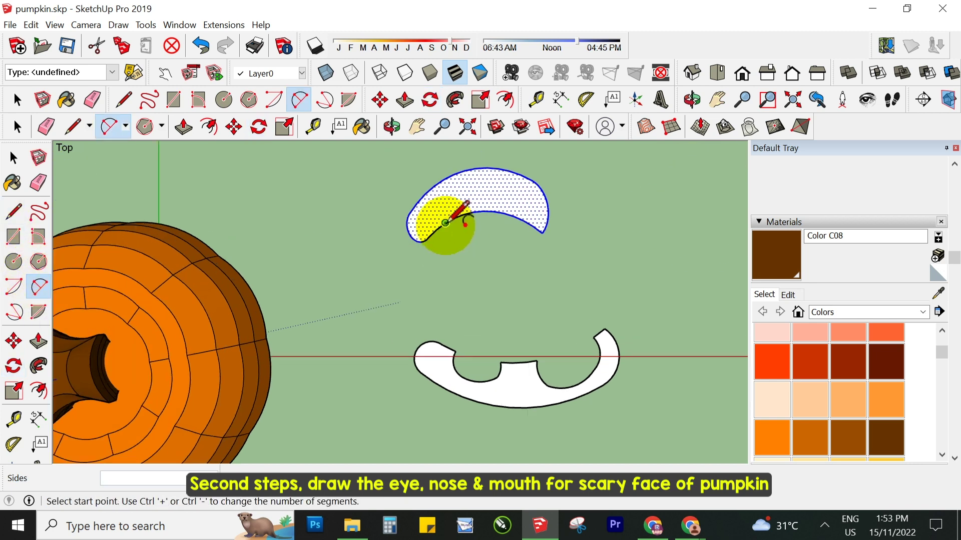
click(445, 222)
click(523, 221)
click(485, 238)
key(space)
click(505, 215)
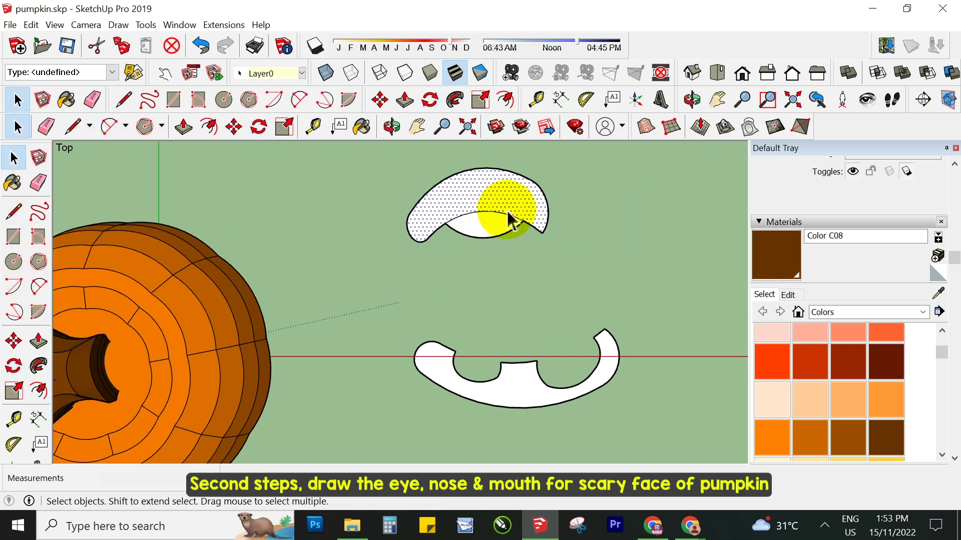
click(501, 230)
key(Delete)
Step: Shrink the eye, place it above the mouth's left side, and copy it to the right
scroll(450, 250, down, 2)
drag(220, 182, 475, 270)
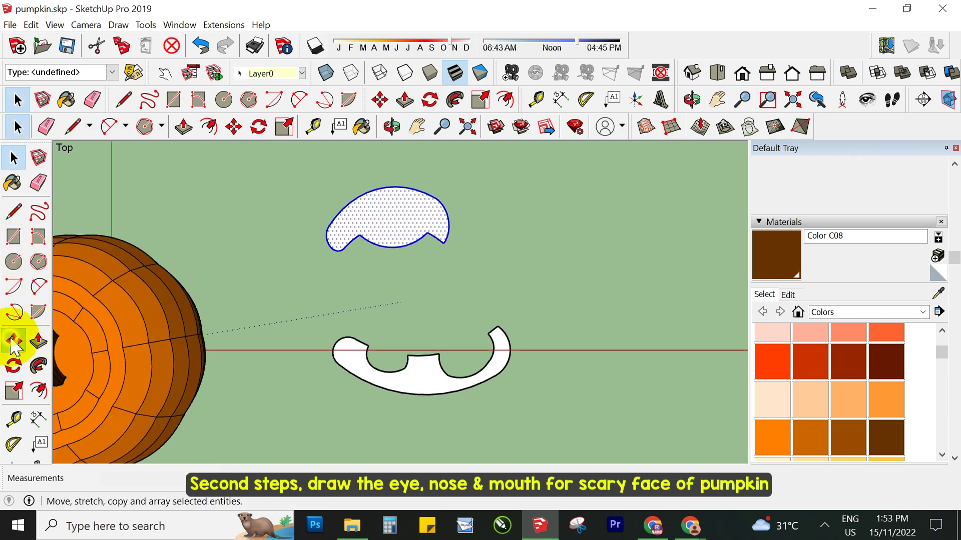
click(13, 390)
click(13, 341)
click(378, 213)
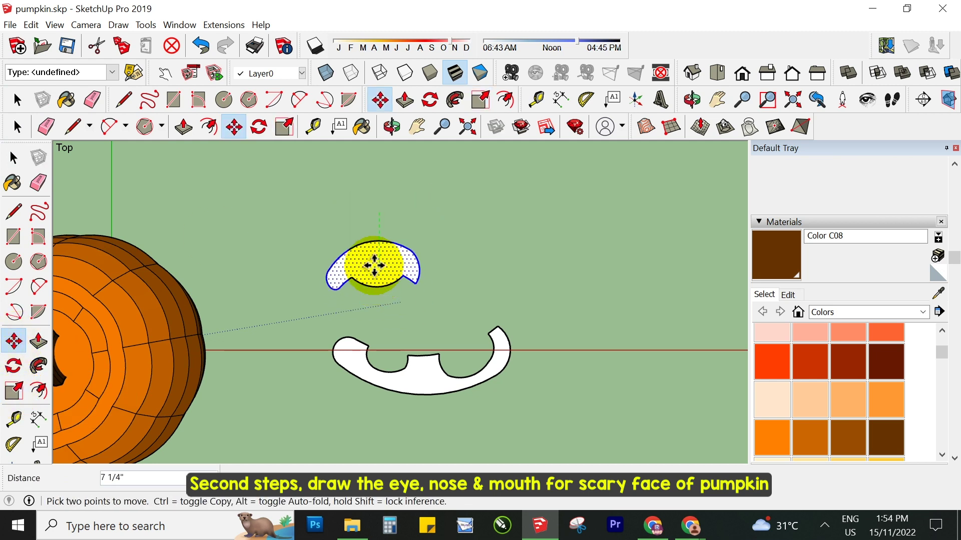
click(488, 258)
Step: Flip the copied eye along the blue and red axes so it mirrors the left eye
right_click(500, 228)
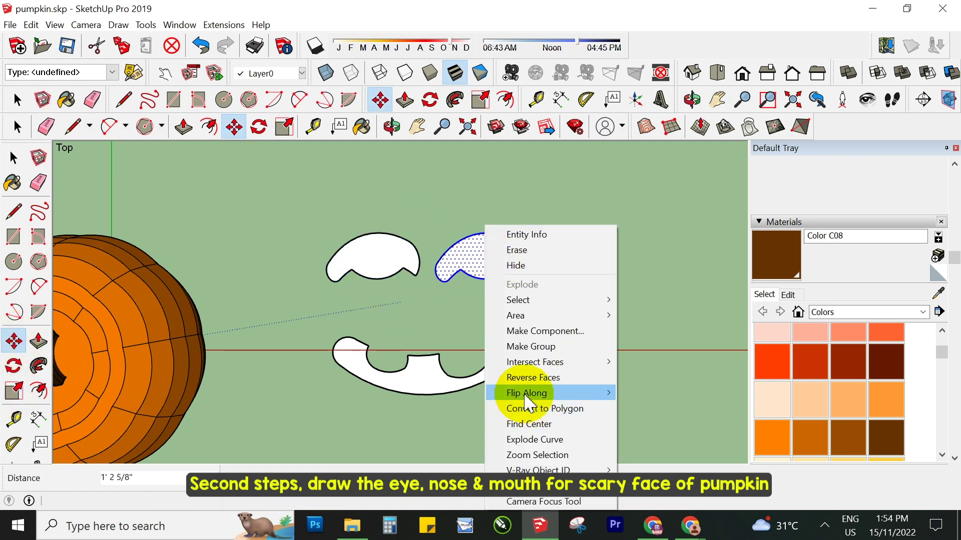
click(656, 425)
right_click(494, 258)
key(Escape)
key(space)
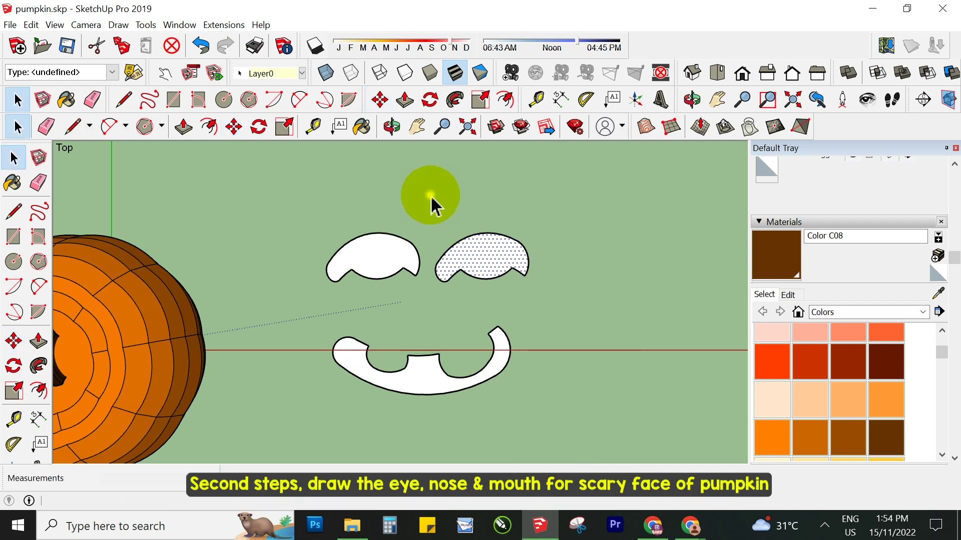
right_click(457, 254)
click(686, 422)
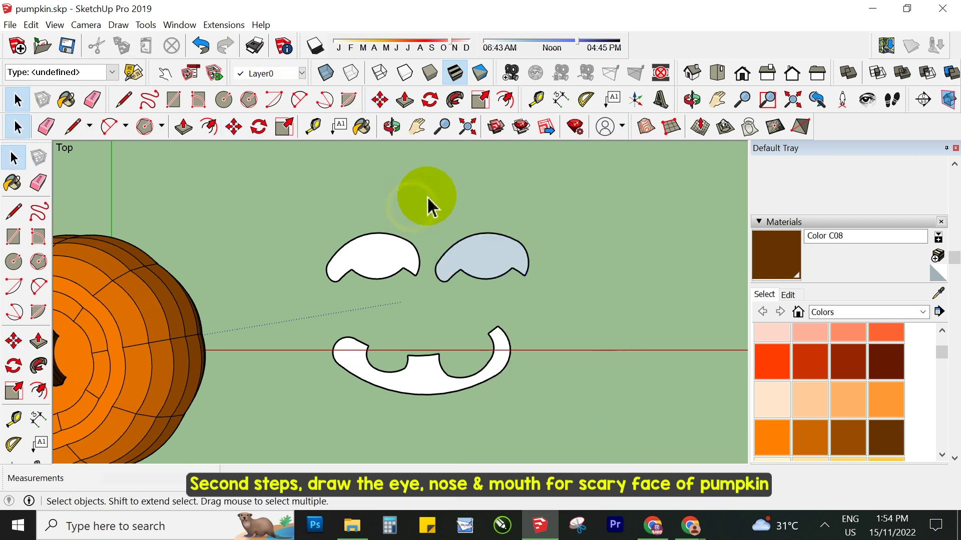
right_click(500, 255)
click(660, 395)
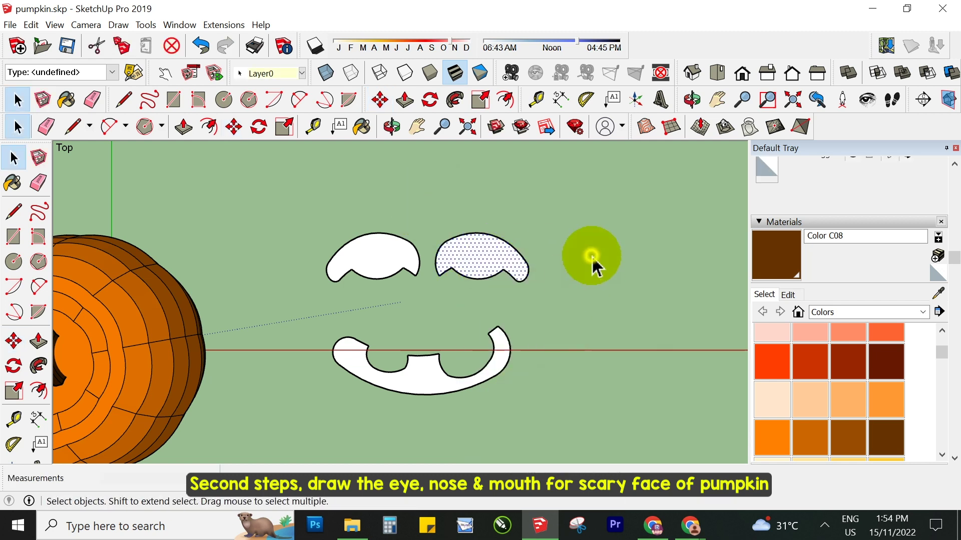
Step: Move both eyes down about 3 1/2 inches
shift+click(365, 256)
click(17, 345)
drag(376, 258, 374, 285)
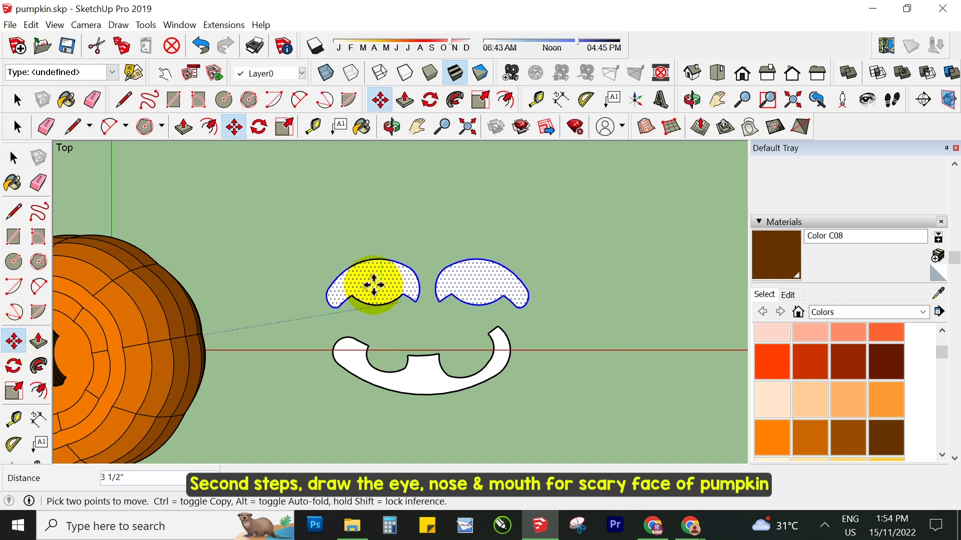
scroll(407, 299, up, 2)
key(space)
click(357, 172)
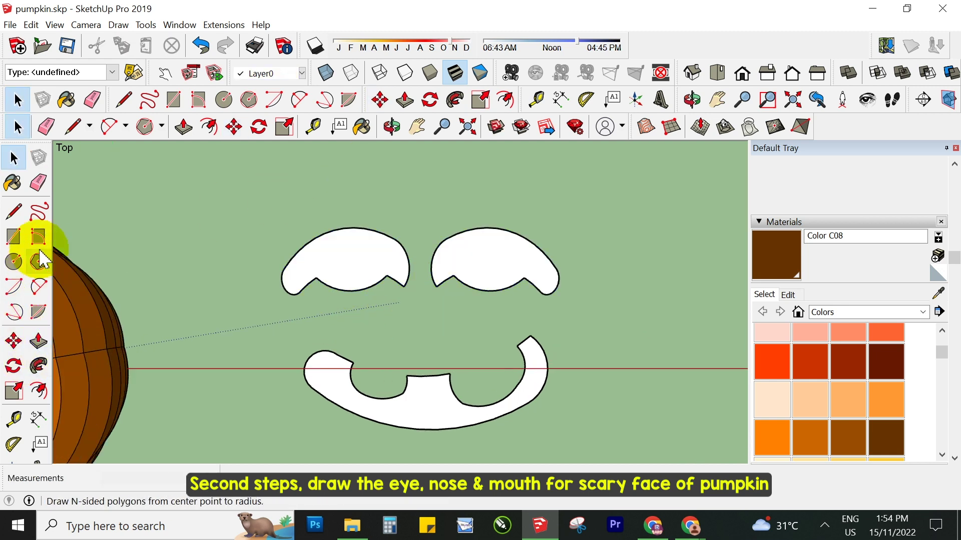
Step: Draw the nose's left and right sides as 2-point arcs between the eyes and mouth
click(39, 286)
scroll(440, 333, up, 1)
click(406, 298)
click(406, 371)
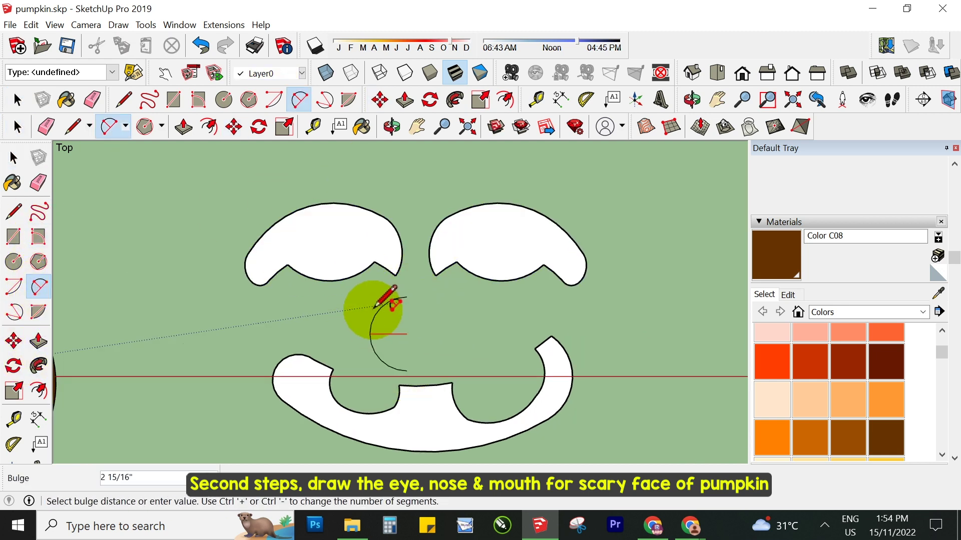
click(399, 333)
scroll(406, 325, up, 2)
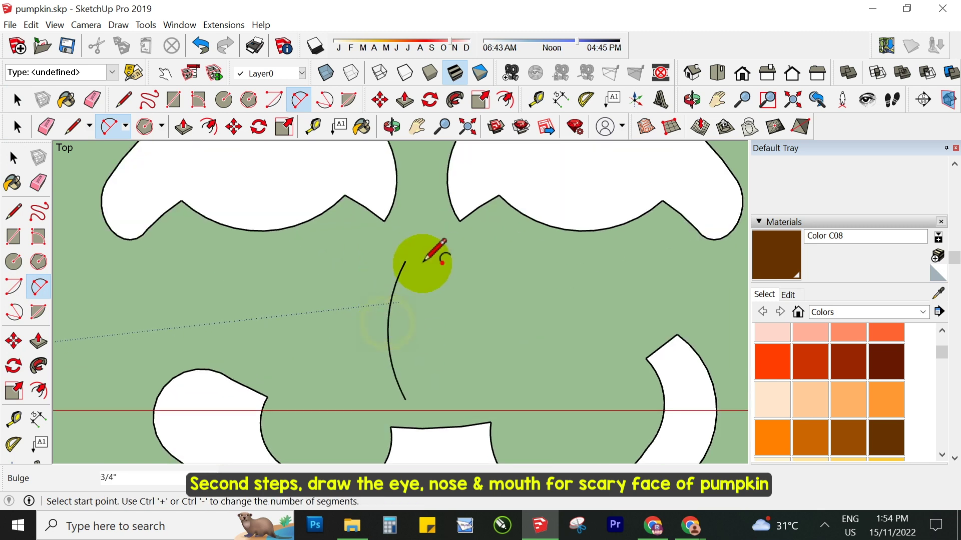
click(457, 247)
click(456, 397)
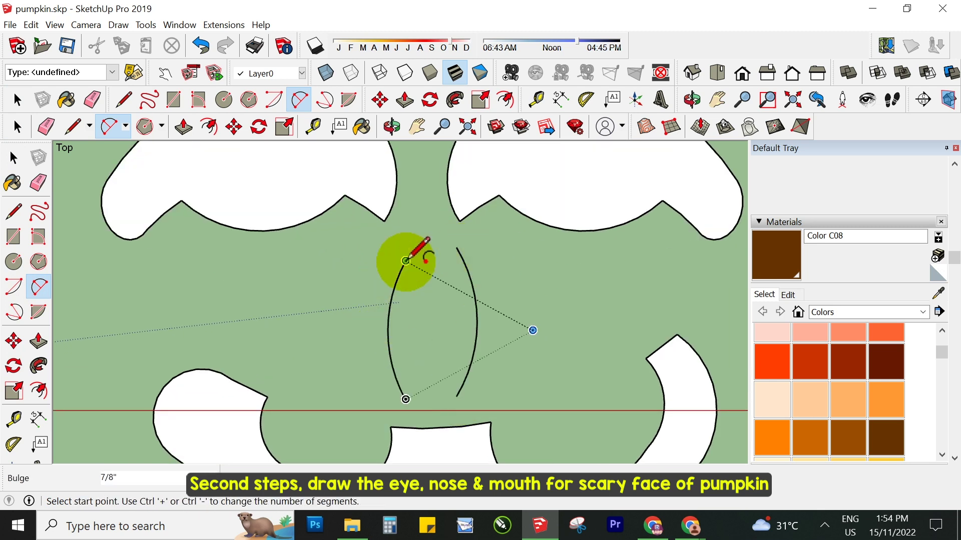
click(461, 313)
Step: Close the bottom of the pointed oval nose with an arc to complete its face
click(405, 399)
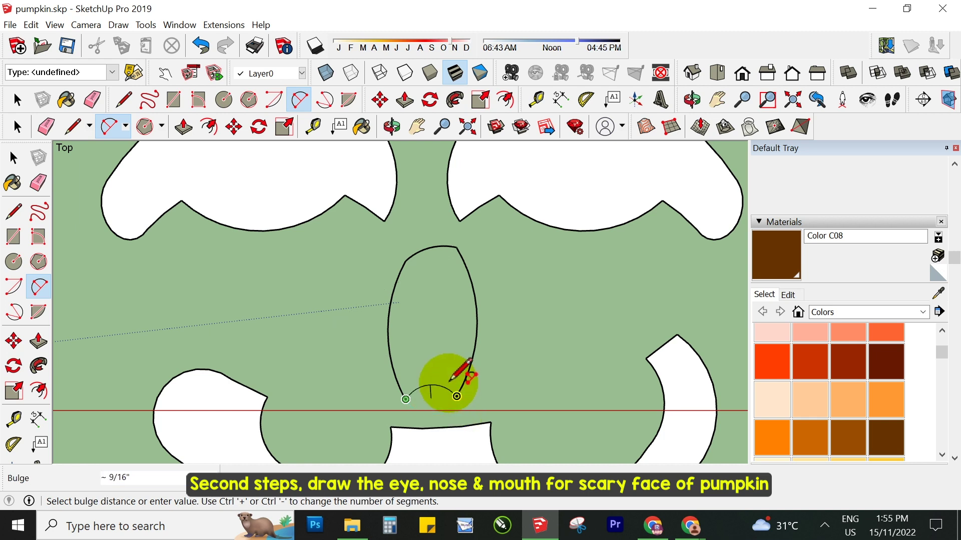
scroll(448, 383, up, 2)
click(439, 369)
scroll(451, 346, down, 2)
key(space)
right_click(439, 302)
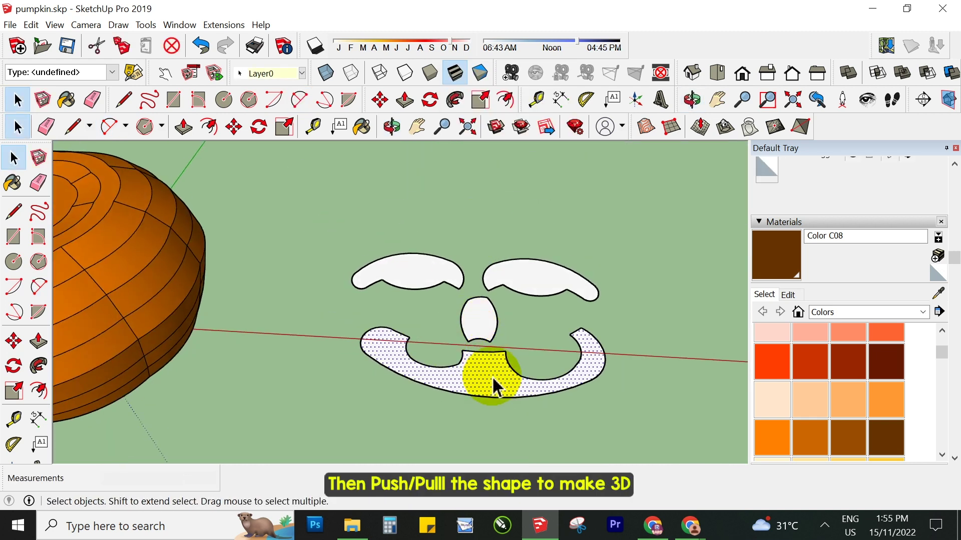
Step: Push/Pull the mouth face upward into a solid 3D wall
key(p)
drag(496, 387, 489, 268)
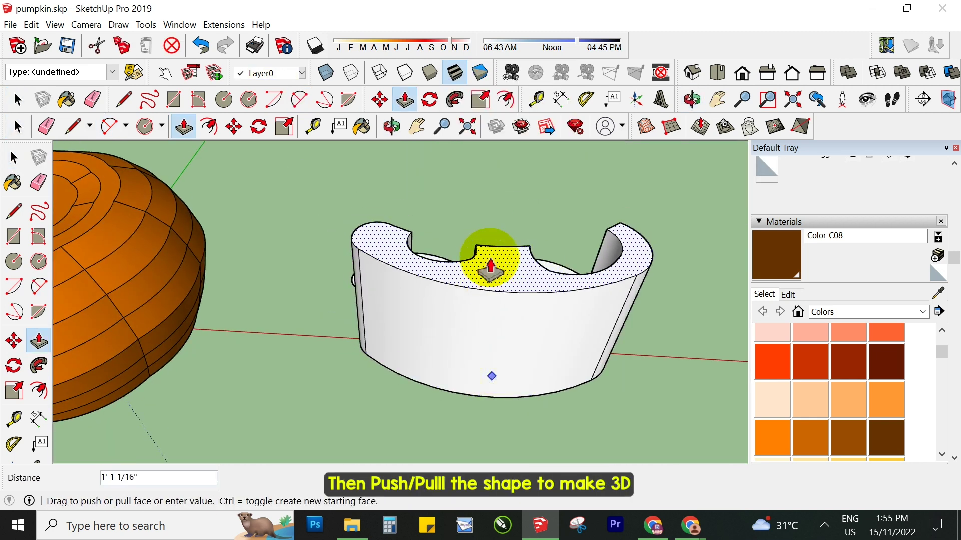
key(space)
middle_drag(311, 321, 373, 353)
mouse_move(670, 390)
middle_down()
mouse_move(429, 289)
mouse_move(467, 344)
mouse_move(498, 278)
middle_up()
scroll(364, 361, up, 3)
scroll(364, 361, down, 3)
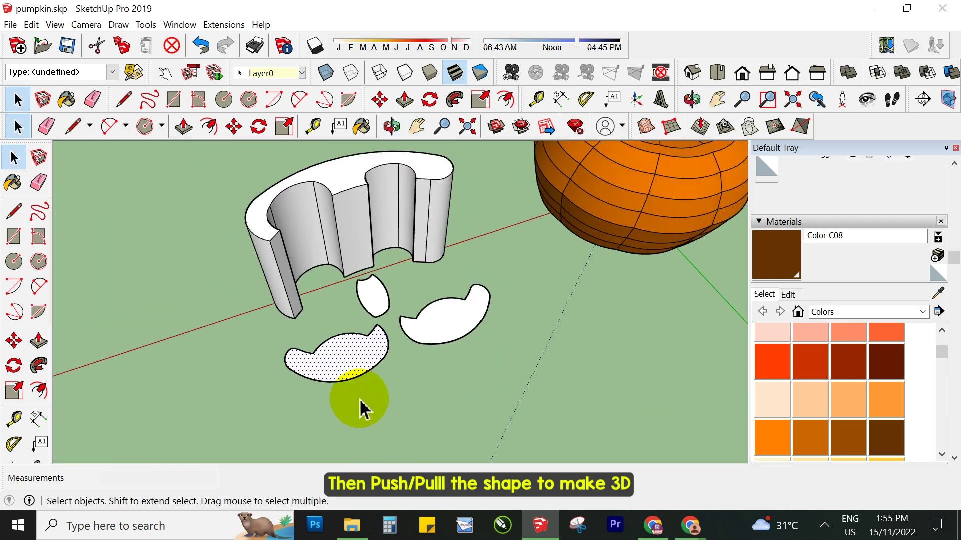
Step: Push/Pull both eye faces upward into solid shapes
key(p)
mouse_move(358, 395)
mouse_down()
mouse_move(258, 258)
mouse_move(429, 197)
mouse_up()
key(space)
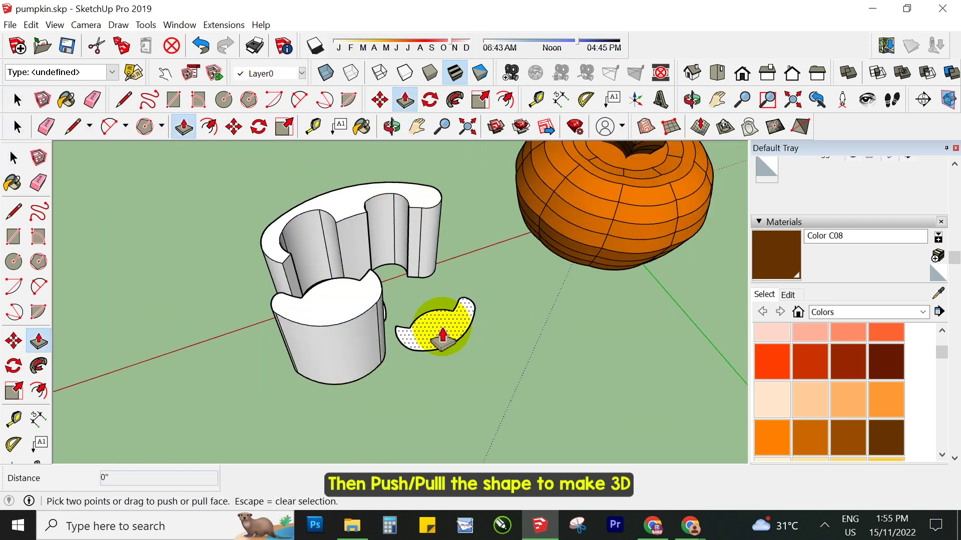
drag(443, 334, 397, 199)
scroll(361, 274, up, 3)
scroll(401, 315, up, 3)
Step: Push/Pull the nose face upward into a solid shape
key(space)
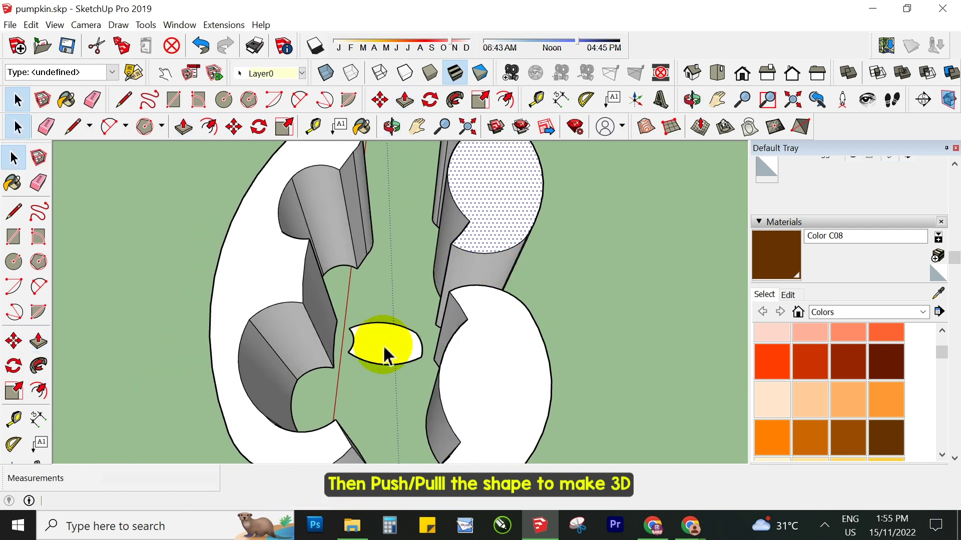
drag(384, 354, 264, 285)
key(space)
scroll(457, 311, down, 5)
scroll(235, 268, down, 2)
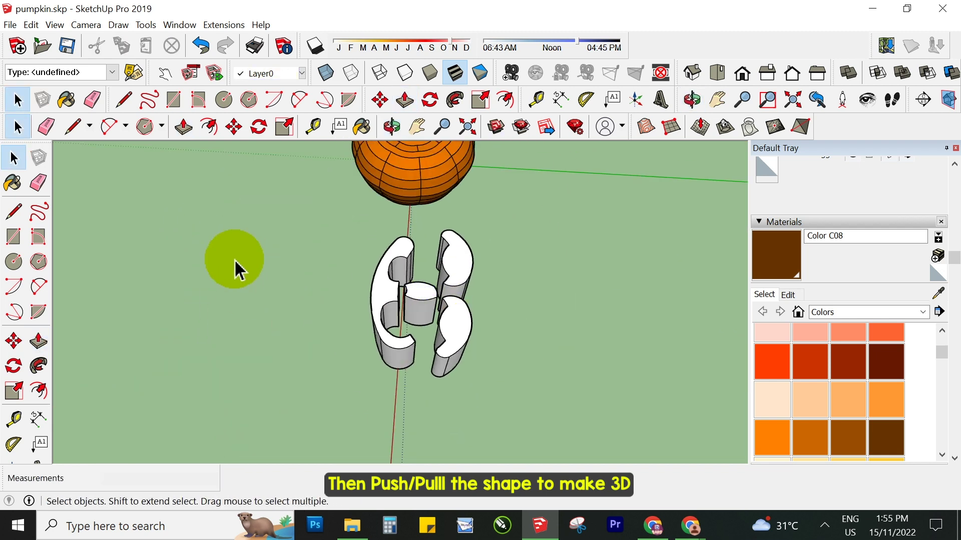
Step: Select the mouth, nose and both eyes together
middle_drag(235, 268, 306, 198)
drag(305, 198, 560, 365)
scroll(333, 268, up, 2)
mouse_move(333, 268)
middle_down()
mouse_move(393, 407)
mouse_move(498, 285)
mouse_move(526, 279)
middle_up()
right_click(532, 280)
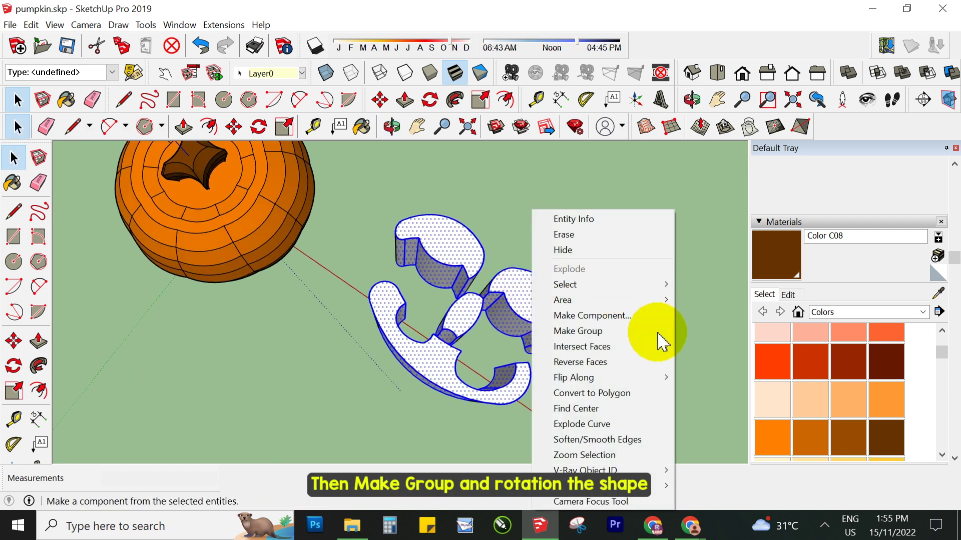
Step: Make the face pieces a group and rotate it 90° upright in Right view
click(635, 339)
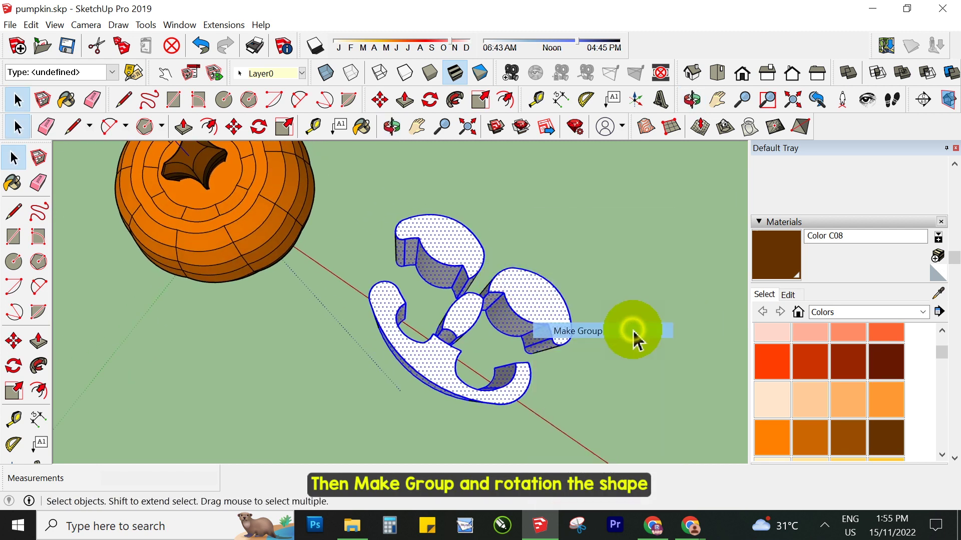
click(742, 74)
scroll(500, 316, down, 2)
key(q)
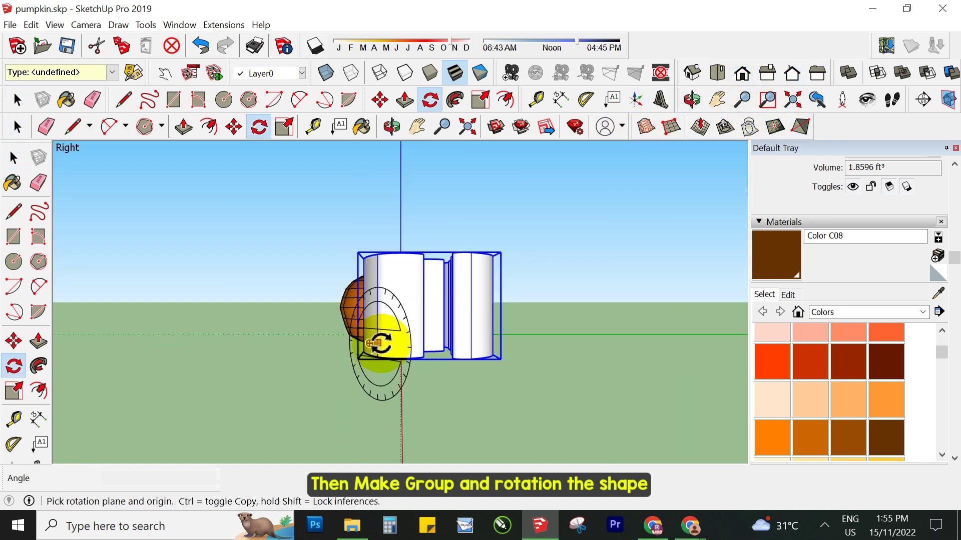
click(404, 343)
click(673, 345)
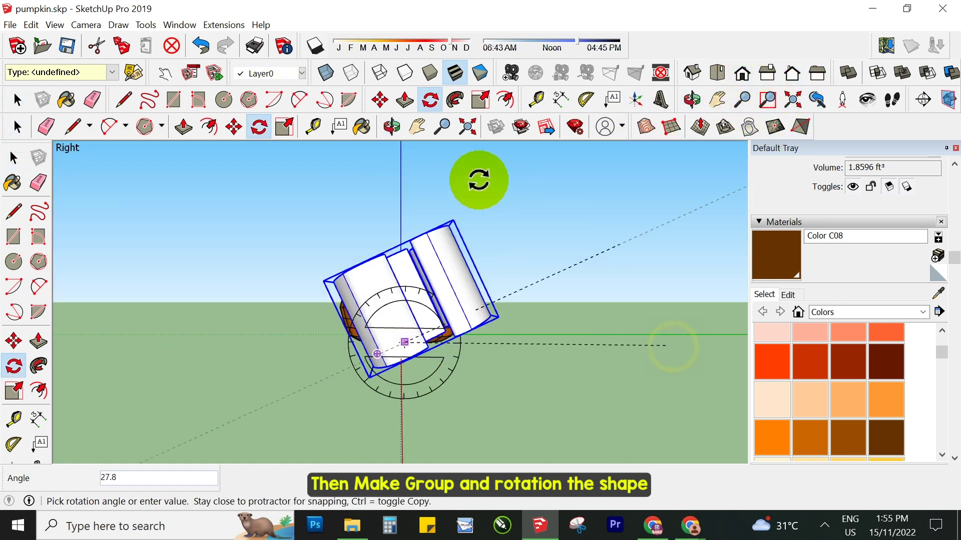
click(401, 175)
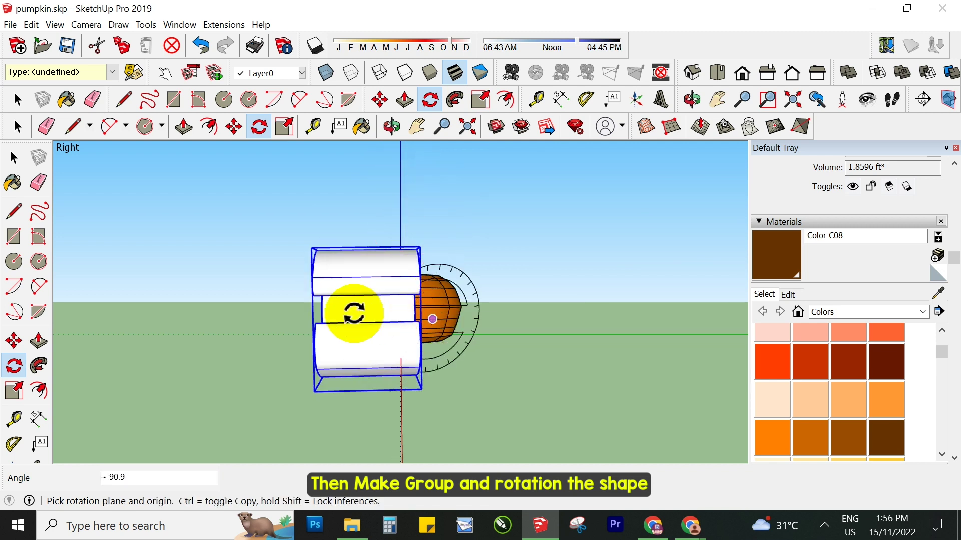
mouse_move(214, 289)
middle_down()
mouse_move(569, 329)
mouse_move(569, 375)
mouse_move(611, 165)
middle_up()
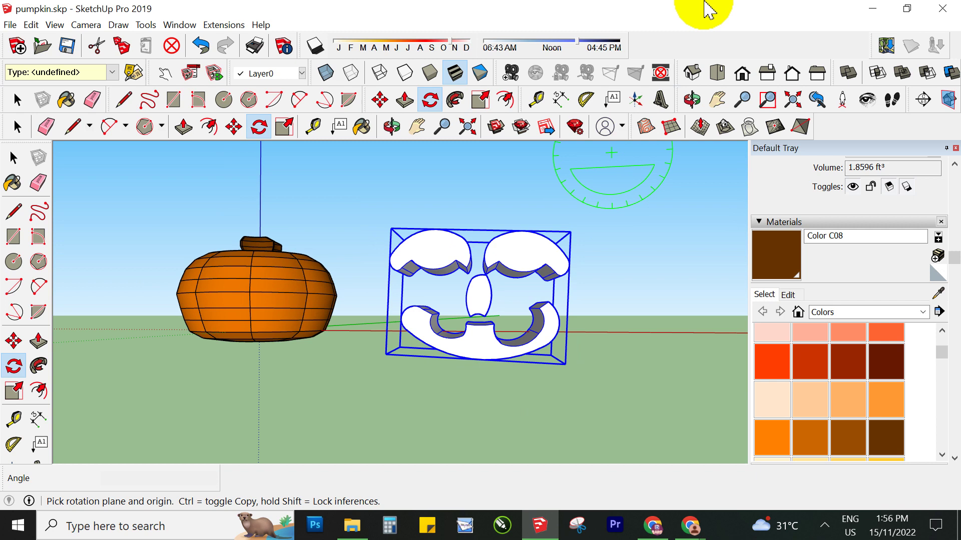
Step: Scale the face group to 0.50 from its corner grip in Front view
click(742, 75)
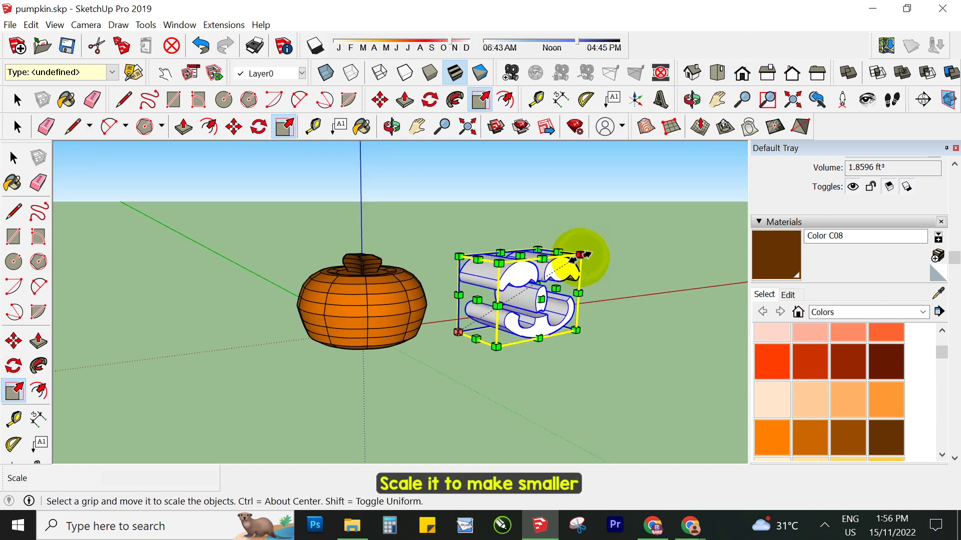
drag(580, 255, 551, 274)
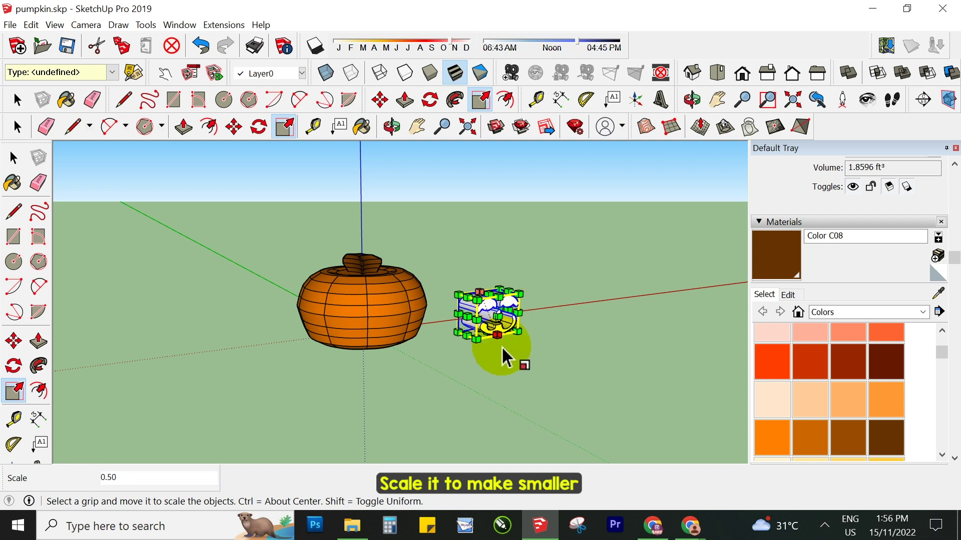
drag(505, 356, 538, 295)
mouse_move(538, 295)
middle_down()
mouse_move(396, 257)
mouse_move(450, 365)
middle_up()
Step: Pick up the face group with the Move tool
key(space)
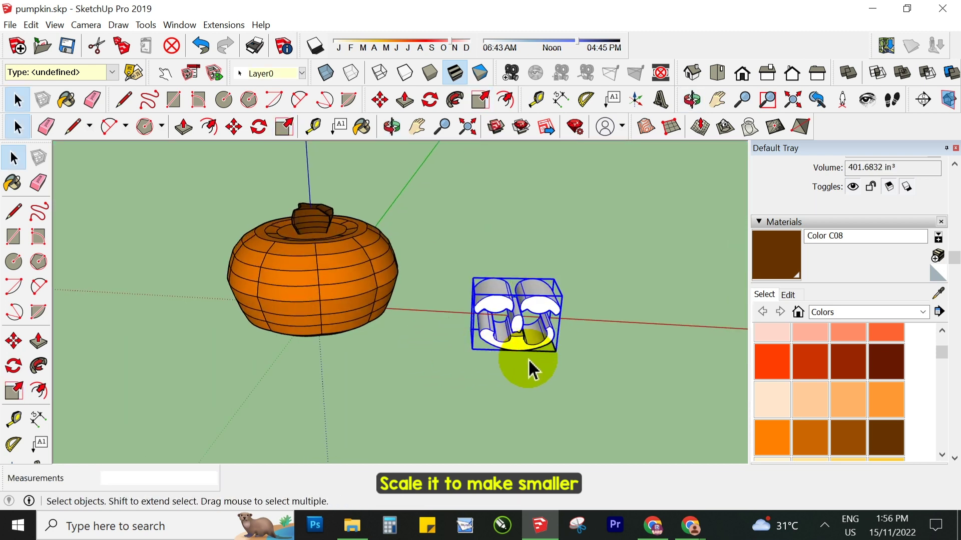
scroll(506, 345, up, 2)
scroll(476, 300, up, 2)
scroll(593, 260, down, 2)
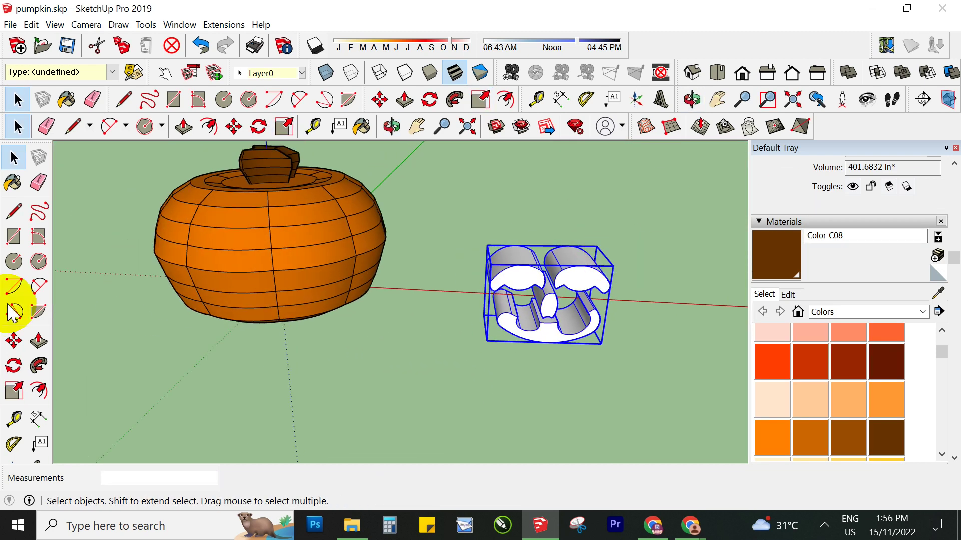
click(13, 342)
click(531, 270)
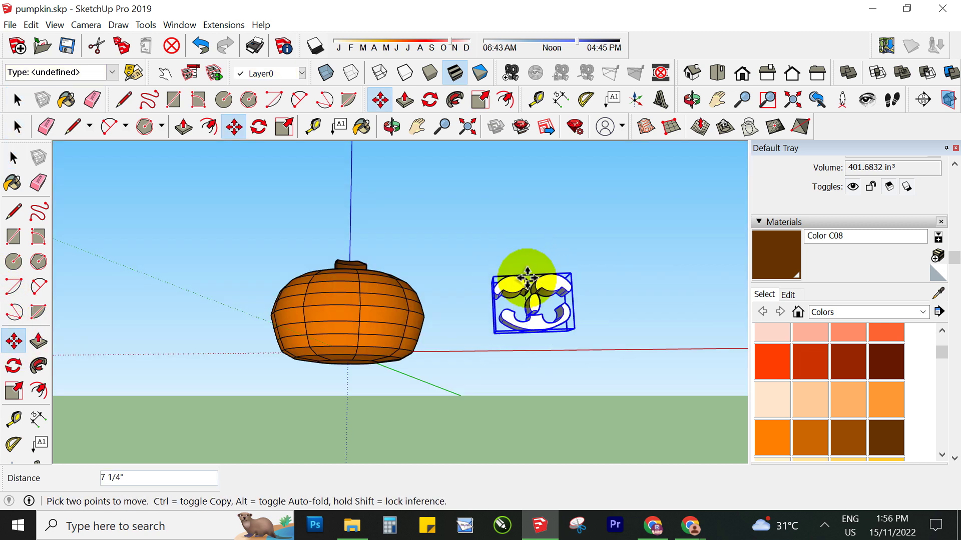
Step: Place the face group onto the front of the pumpkin
mouse_move(470, 308)
middle_down()
mouse_move(644, 344)
mouse_move(2, 401)
middle_up()
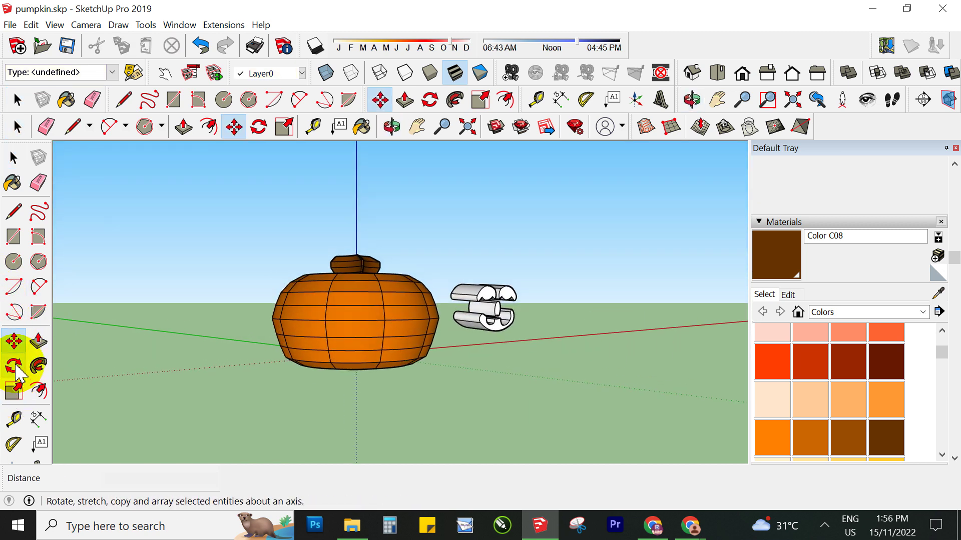
click(14, 342)
click(471, 287)
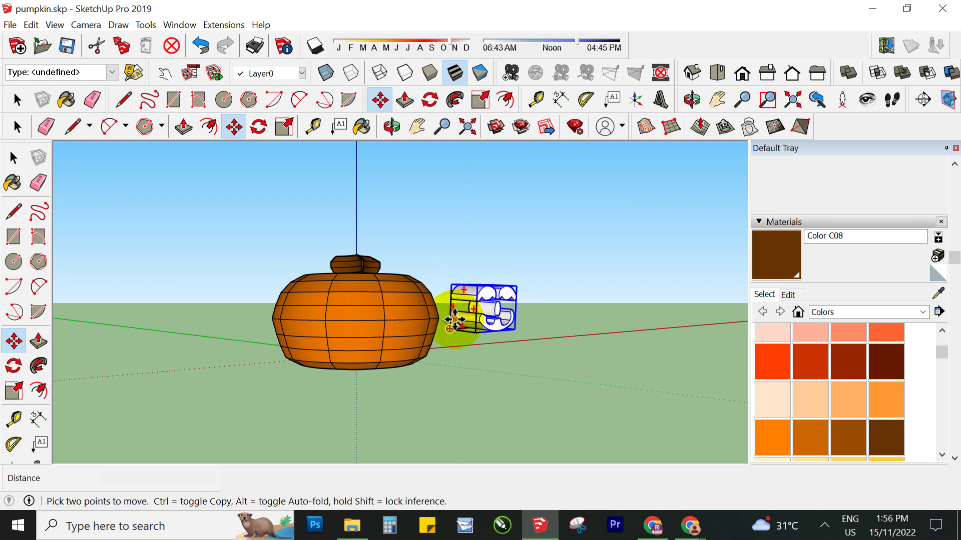
key(q)
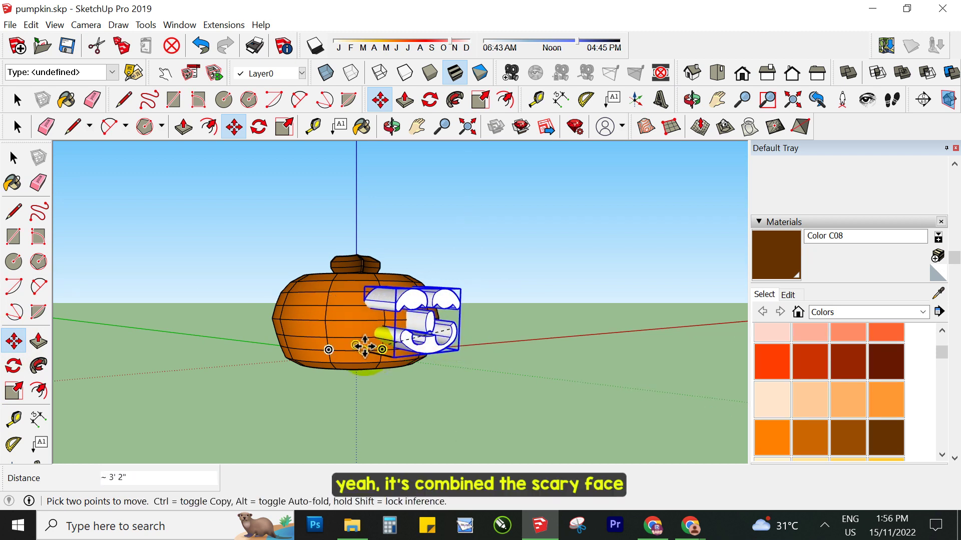
click(441, 305)
middle_click(496, 273)
mouse_move(495, 272)
middle_down()
mouse_move(337, 182)
mouse_move(337, 392)
mouse_move(515, 305)
mouse_move(595, 428)
middle_up()
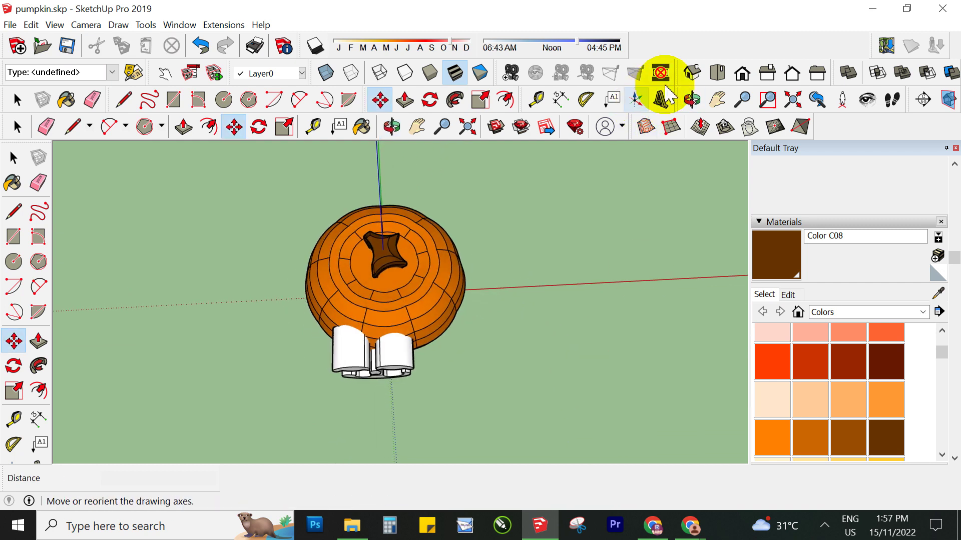
Step: Check the face group's placement from the top and front views
click(717, 72)
key(m)
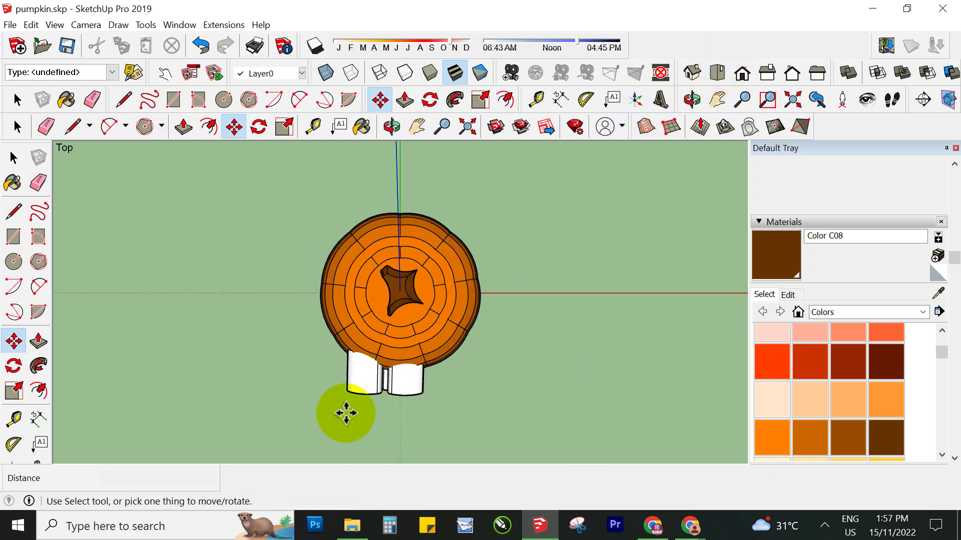
click(383, 376)
key(q)
click(13, 343)
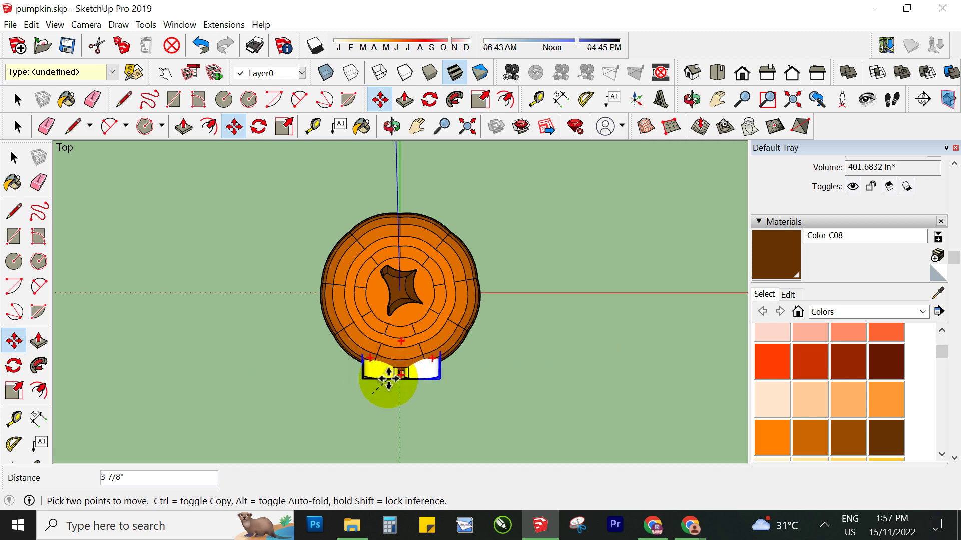
click(742, 73)
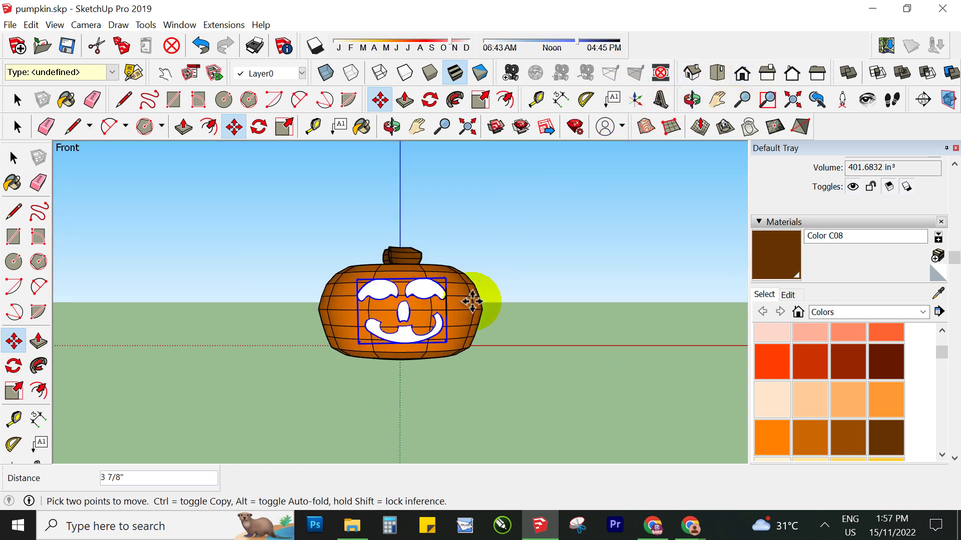
mouse_move(374, 329)
middle_down()
mouse_move(551, 357)
mouse_move(525, 354)
middle_up()
Step: Slide the face group so it pushes partway into the pumpkin's front
key(space)
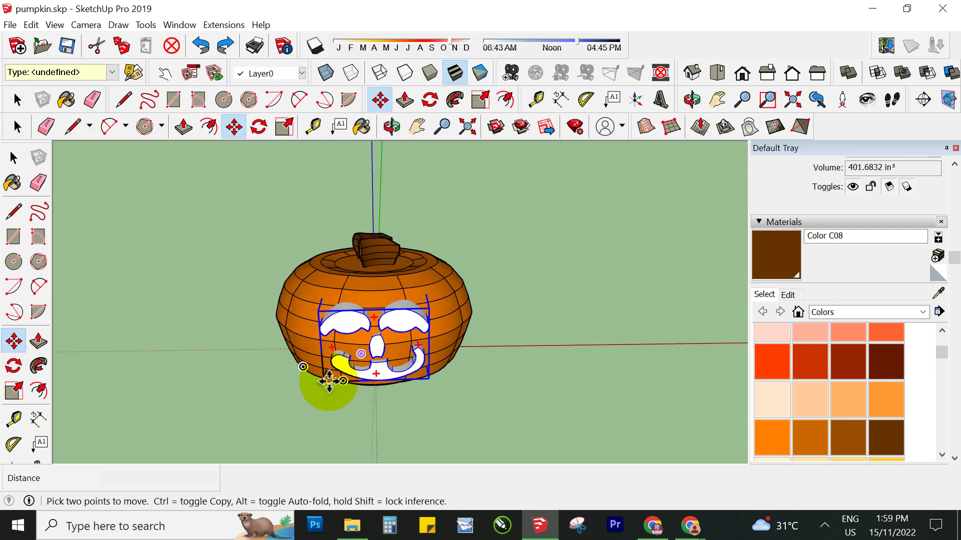
drag(328, 381, 506, 363)
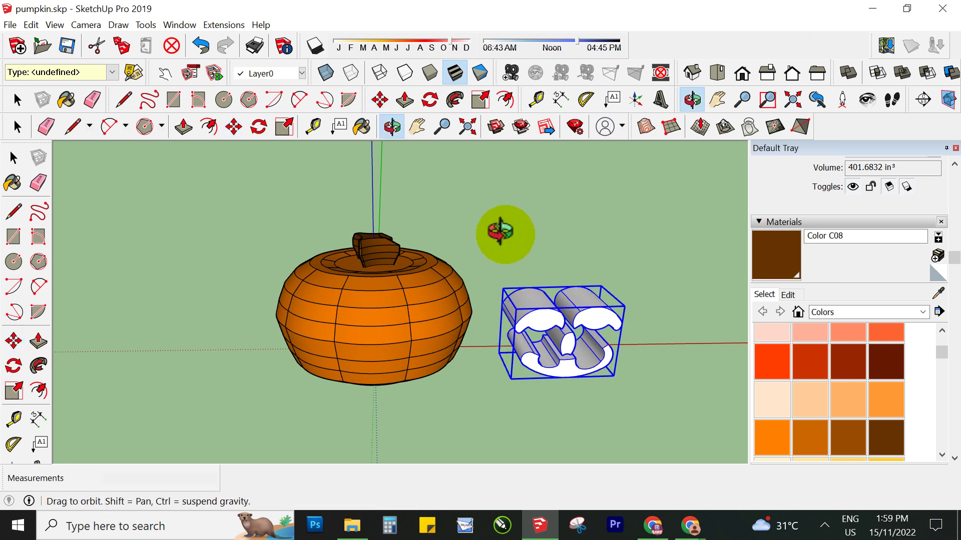
middle_drag(499, 230, 323, 363)
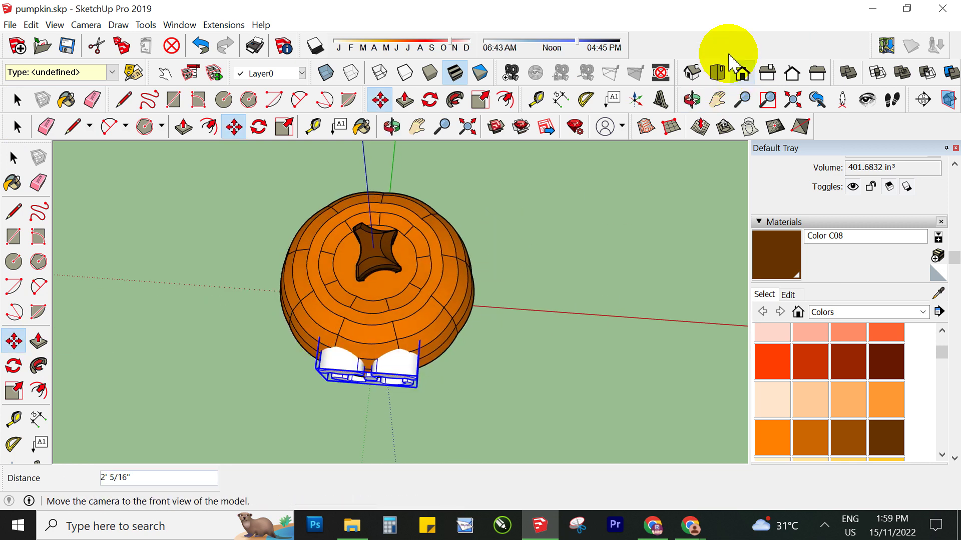
click(742, 75)
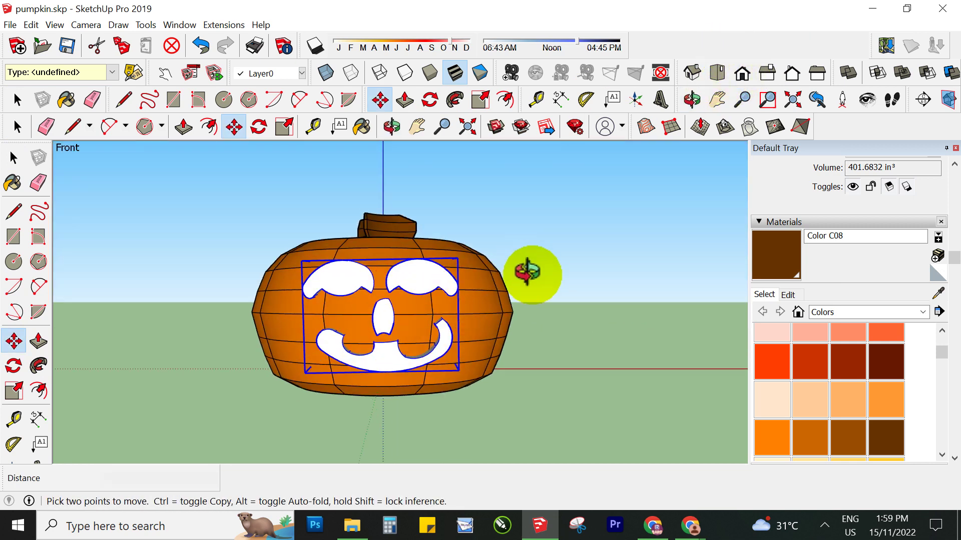
middle_drag(527, 273, 332, 290)
key(space)
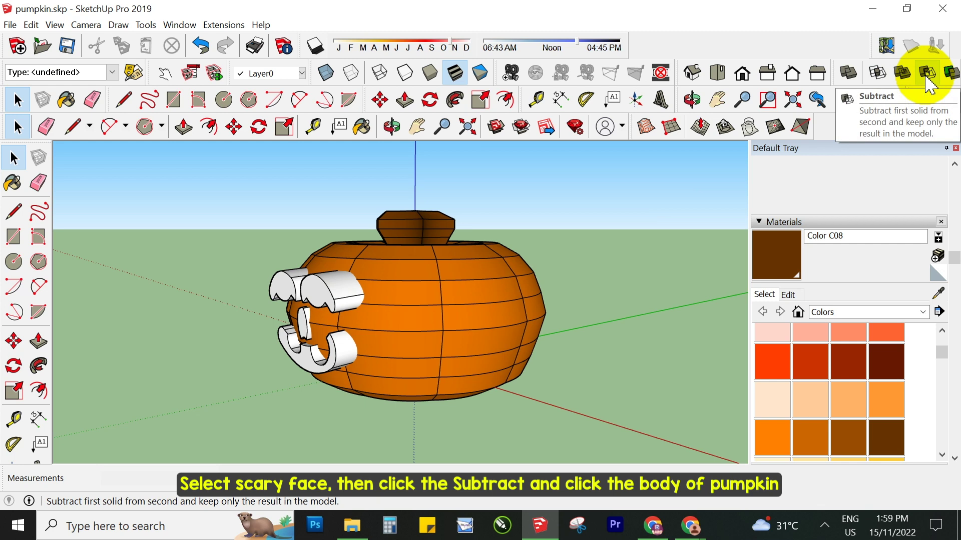
Step: Subtract the face group from the pumpkin body using Solid Tools Subtract
click(926, 78)
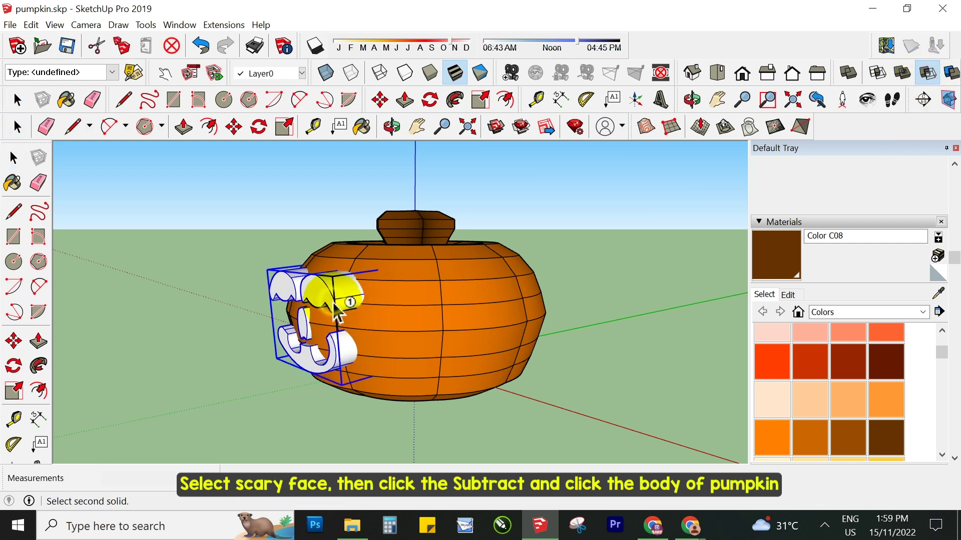
click(412, 283)
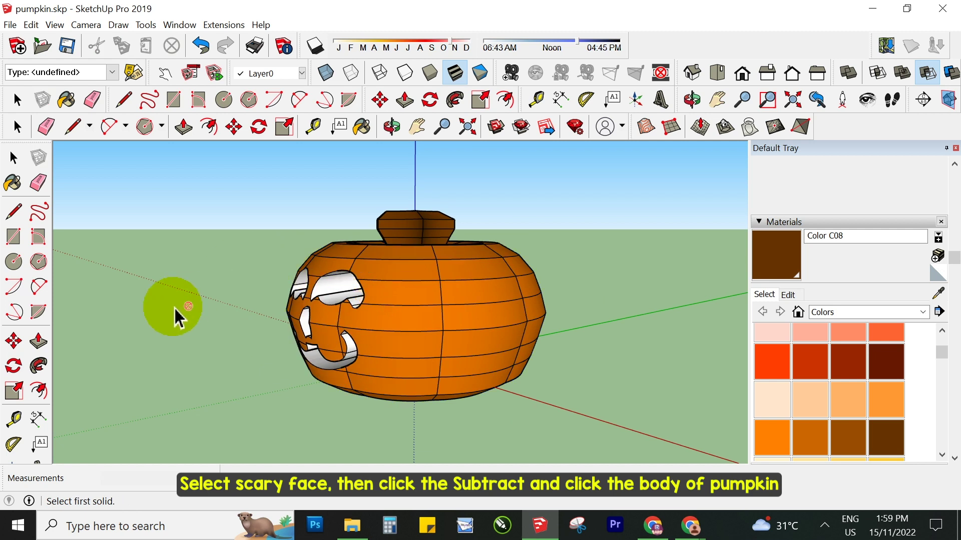
mouse_move(176, 314)
middle_down()
mouse_move(306, 365)
mouse_move(344, 268)
mouse_move(343, 221)
mouse_move(316, 215)
mouse_move(311, 251)
mouse_move(332, 279)
mouse_move(381, 280)
mouse_move(421, 313)
middle_up()
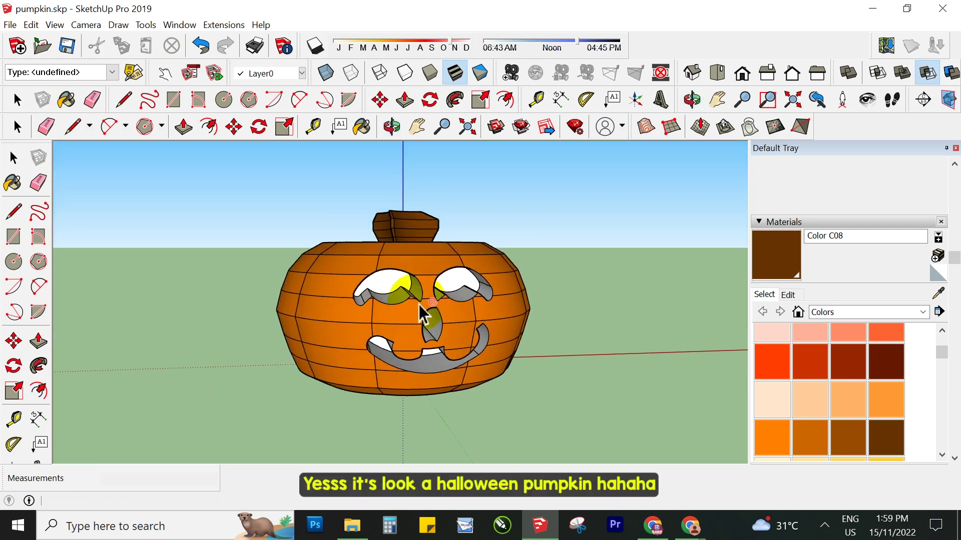
scroll(400, 315, up, 2)
scroll(376, 295, up, 3)
mouse_move(371, 275)
middle_down()
mouse_move(408, 300)
mouse_move(362, 249)
mouse_move(429, 273)
mouse_move(376, 279)
mouse_move(350, 270)
middle_up()
Step: Paint the carved eye, nose and mouth openings with Color E05 yellow
click(13, 182)
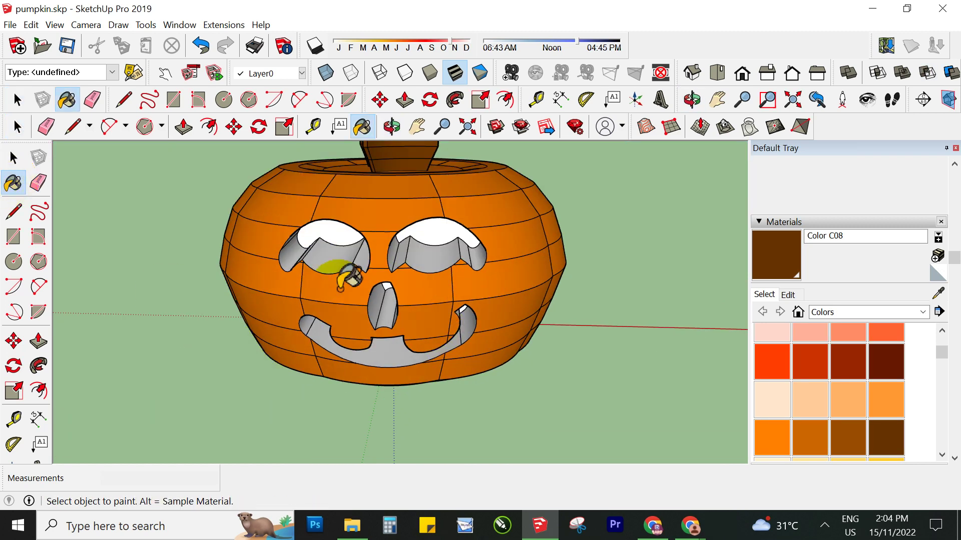
click(17, 161)
scroll(879, 417, down, 3)
scroll(828, 444, down, 1)
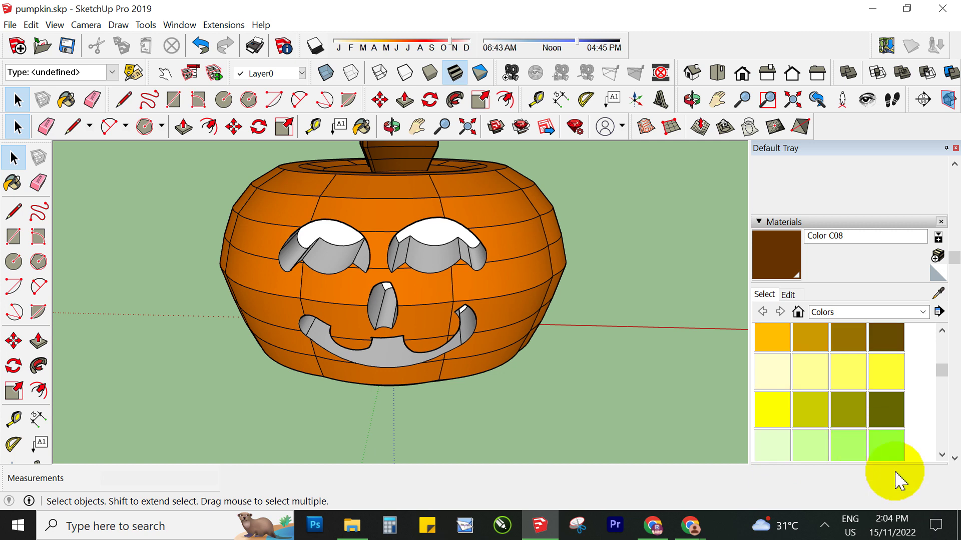
click(772, 408)
shift+click(385, 300)
mouse_move(397, 300)
middle_down()
mouse_move(414, 251)
mouse_move(414, 300)
mouse_move(553, 330)
mouse_move(461, 302)
middle_up()
Step: Select the whole pumpkin together with its carved face
scroll(553, 328, down, 2)
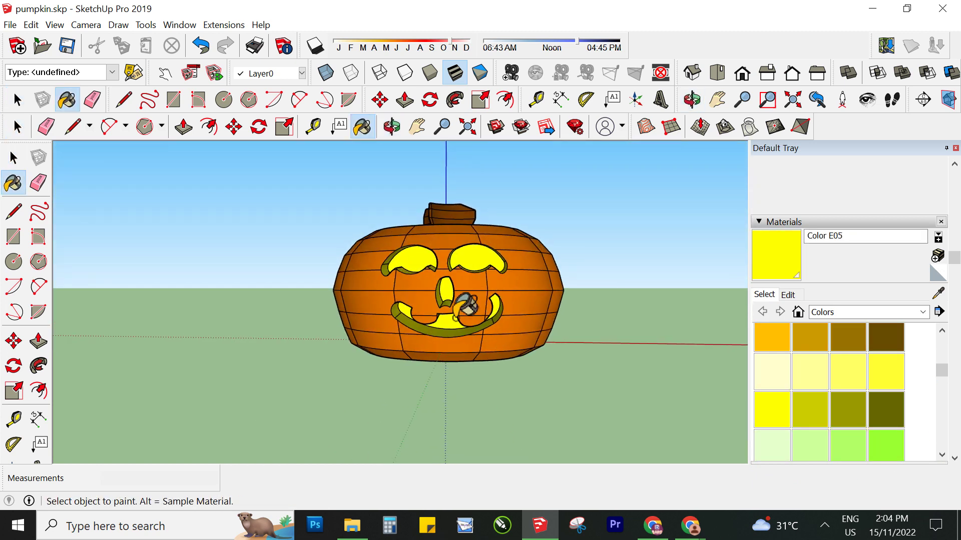
scroll(552, 290, down, 2)
key(space)
middle_drag(567, 292, 564, 376)
drag(290, 197, 600, 403)
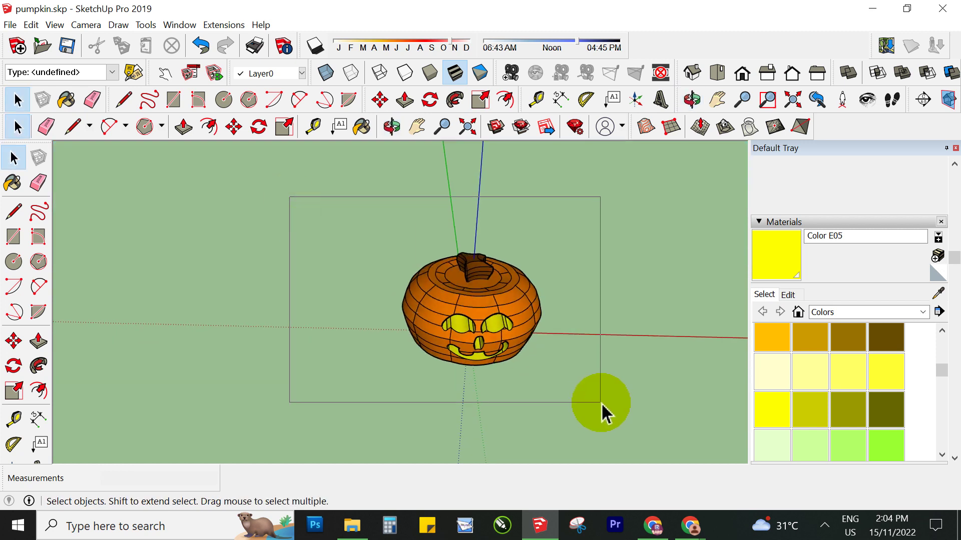
Step: Make the selected pumpkin parts into a single group
right_click(526, 291)
click(562, 160)
click(662, 285)
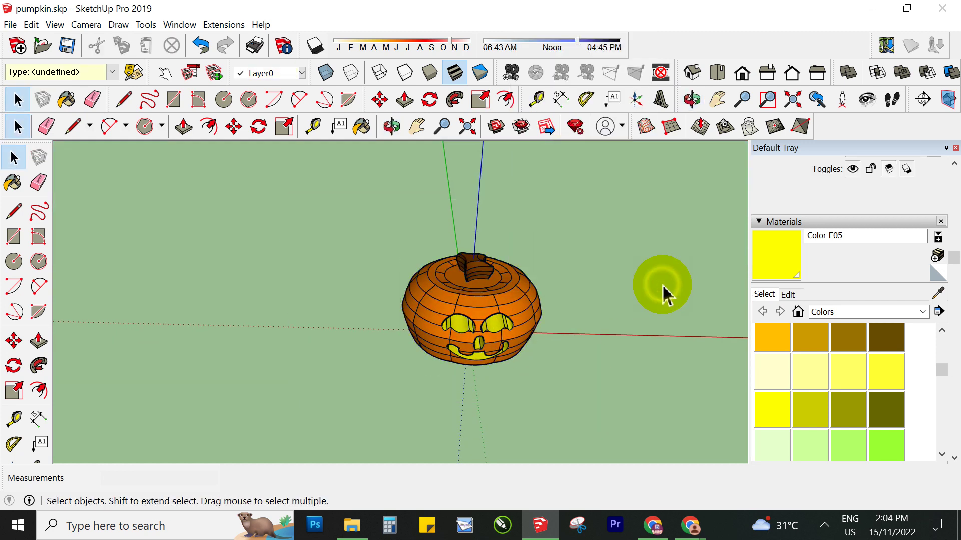
Step: Draw a ground rectangle under the pumpkin, then switch to the top view
click(14, 237)
click(280, 267)
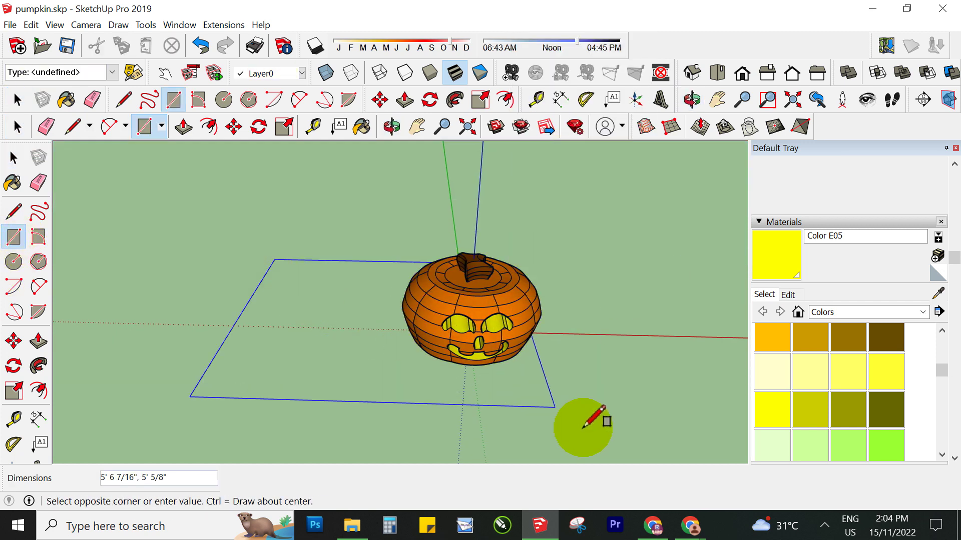
click(650, 448)
key(m)
click(717, 73)
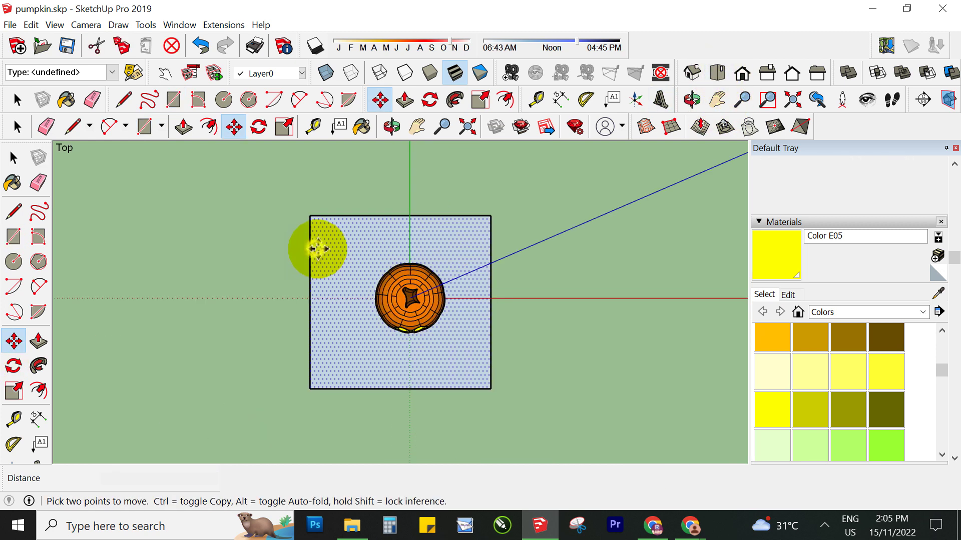
Step: Scale the ground rectangle up and widen it about its centre
click(14, 390)
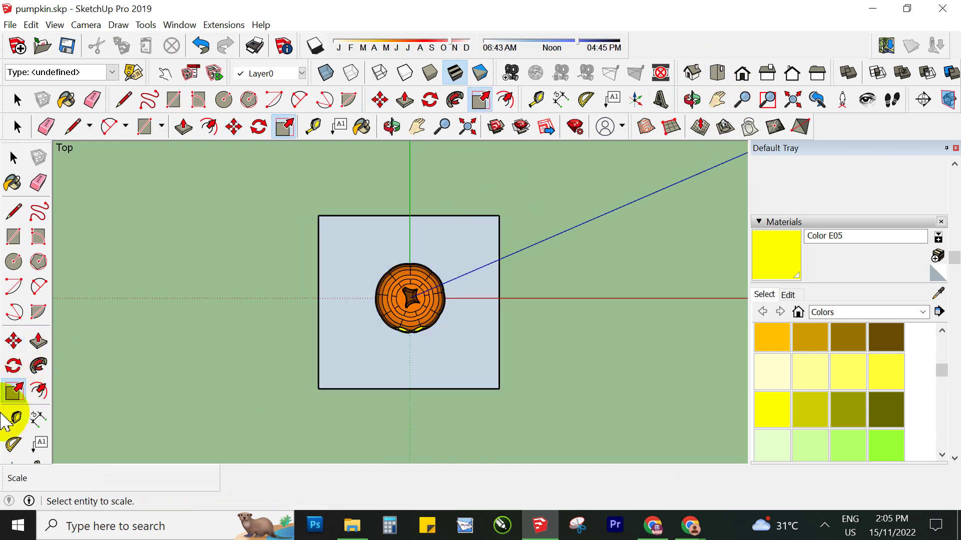
click(467, 253)
mouse_move(500, 215)
ctrl+mouse_down()
mouse_move(599, 165)
mouse_move(591, 143)
ctrl+mouse_up()
scroll(564, 317, down, 2)
ctrl+drag(564, 317, 622, 317)
scroll(460, 413, down, 1)
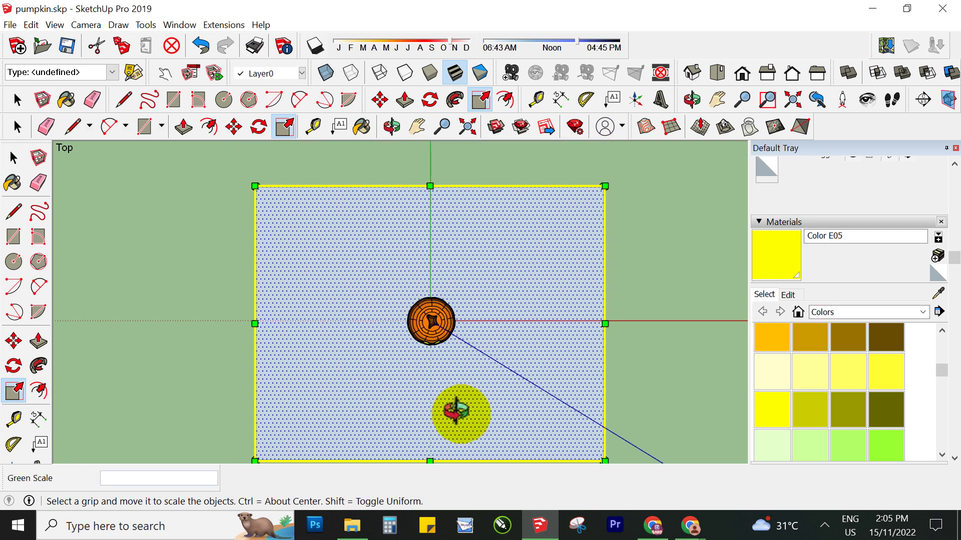
mouse_move(461, 414)
middle_down()
mouse_move(563, 365)
mouse_move(672, 251)
middle_up()
key(space)
click(672, 251)
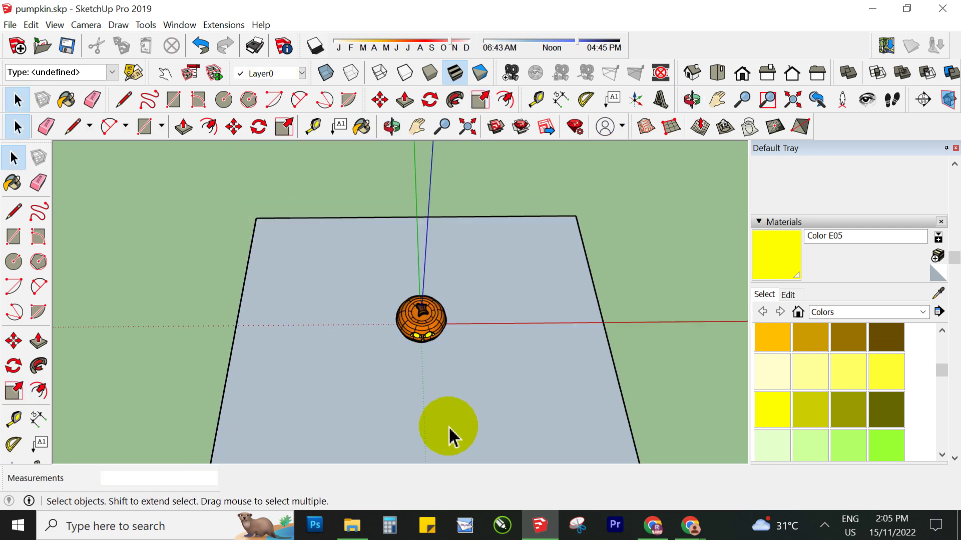
Step: Stretch the ground plane much larger from its corners
middle_drag(449, 435, 482, 323)
click(269, 343)
key(s)
drag(648, 357, 703, 371)
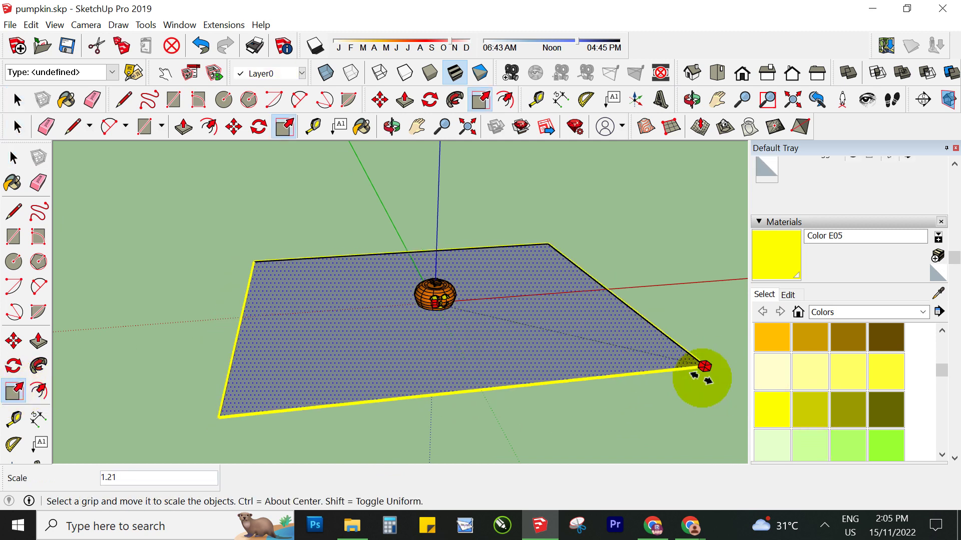
mouse_move(703, 371)
shift+middle_down()
mouse_move(472, 382)
mouse_move(255, 246)
shift+middle_up()
middle_drag(453, 204, 436, 289)
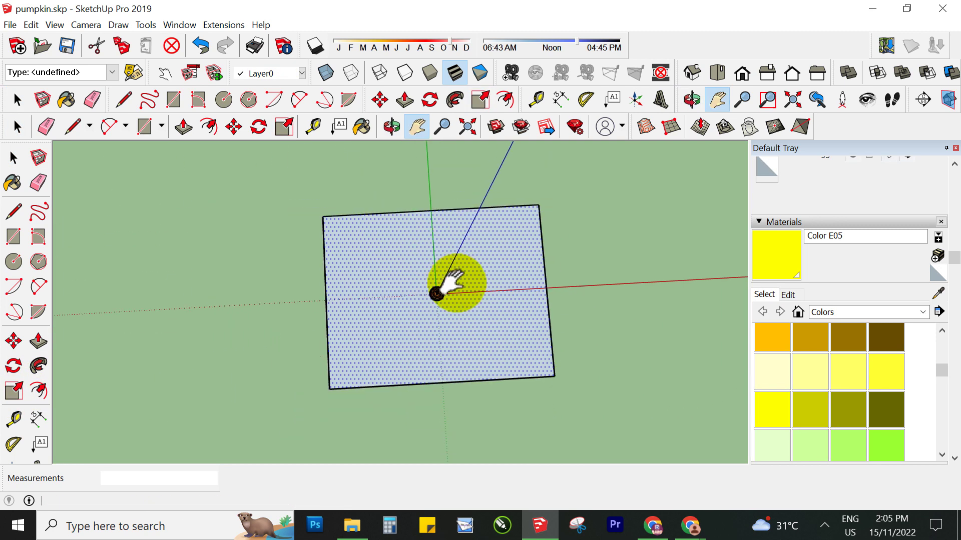
key(s)
mouse_move(547, 371)
mouse_down()
mouse_move(639, 421)
mouse_move(754, 400)
mouse_move(466, 332)
mouse_up()
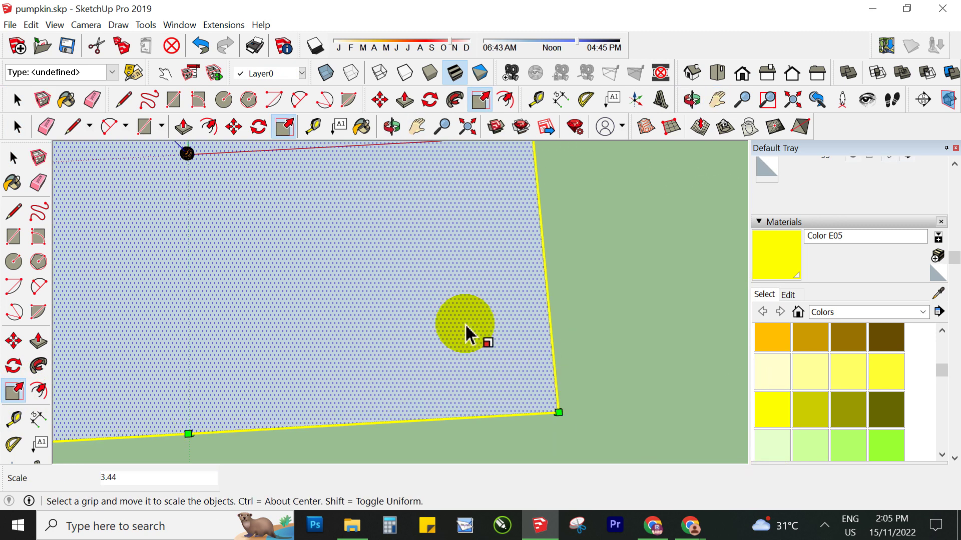
mouse_move(466, 332)
shift+middle_down()
mouse_move(393, 376)
mouse_move(452, 267)
shift+middle_up()
Step: Paint the ground plane with the dark Color M08
scroll(453, 268, up, 5)
scroll(884, 392, down, 3)
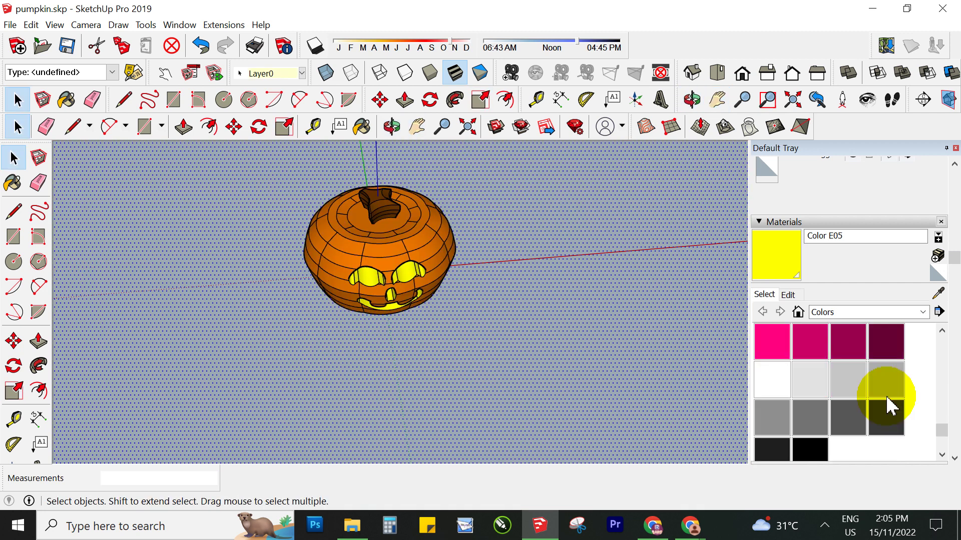
click(886, 418)
click(616, 332)
scroll(521, 247, down, 5)
mouse_move(521, 247)
middle_down()
mouse_move(482, 345)
mouse_move(480, 310)
middle_up()
scroll(478, 373, up, 10)
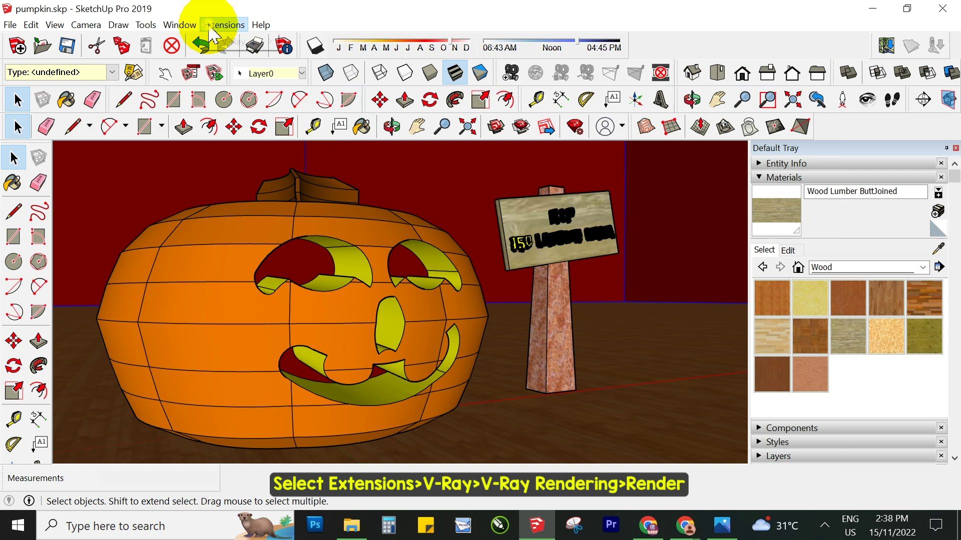
Step: Start a V-Ray render of the pumpkin scene from the Extensions menu
click(210, 29)
mouse_move(330, 91)
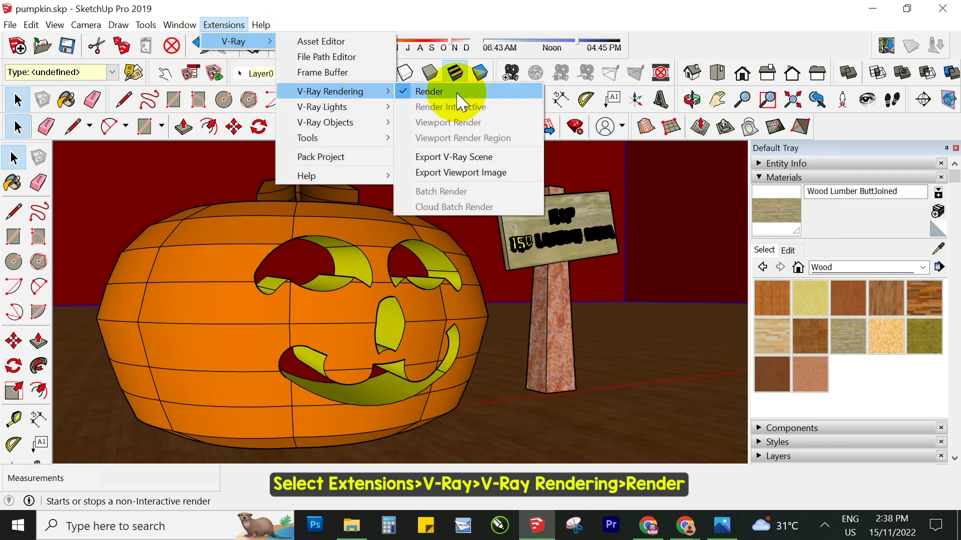
click(454, 92)
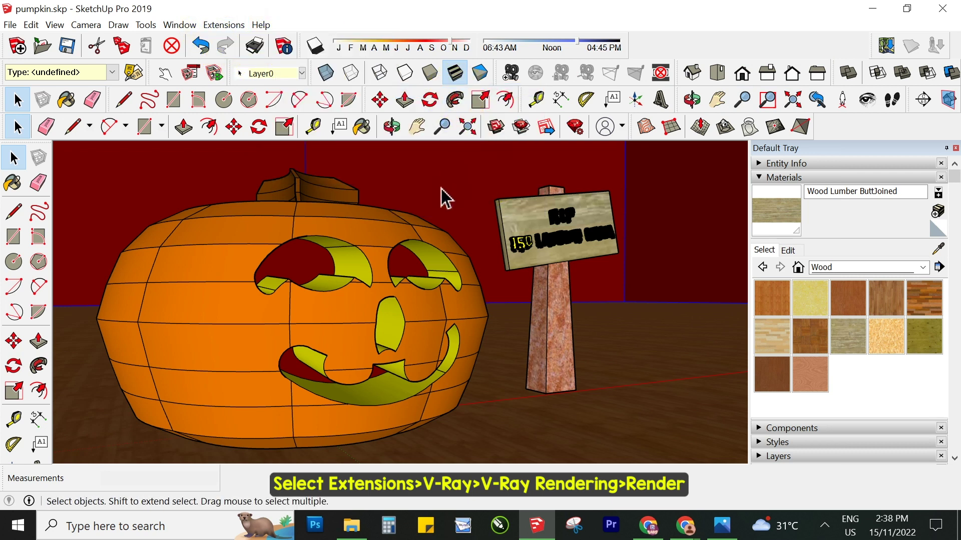
click(224, 24)
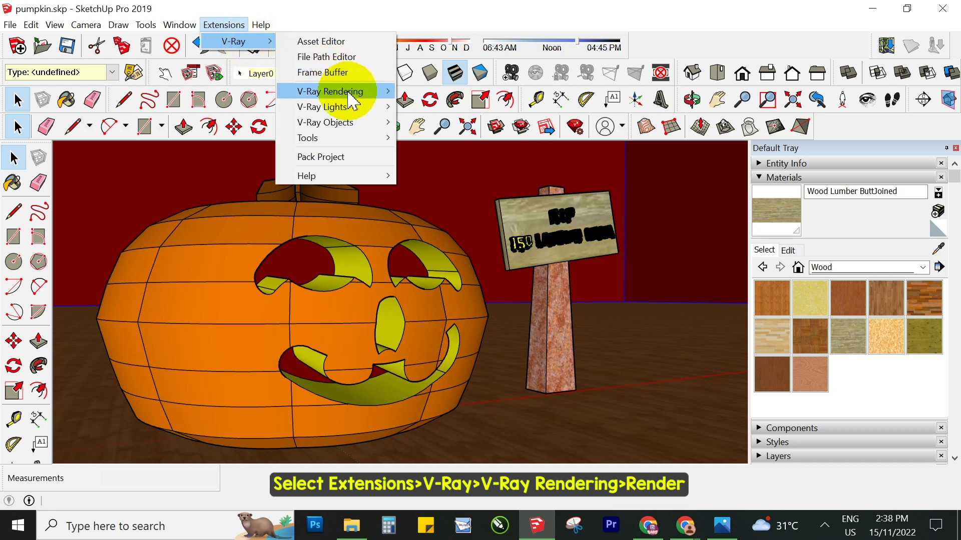
mouse_move(330, 91)
click(443, 92)
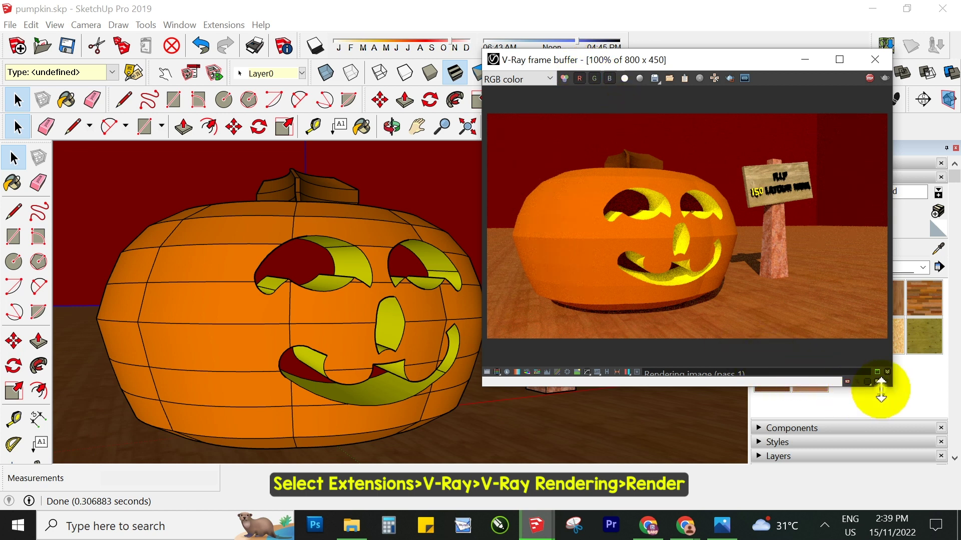
Step: Make the V-Ray frame buffer taller and shift it right while the render refines
drag(881, 389, 898, 456)
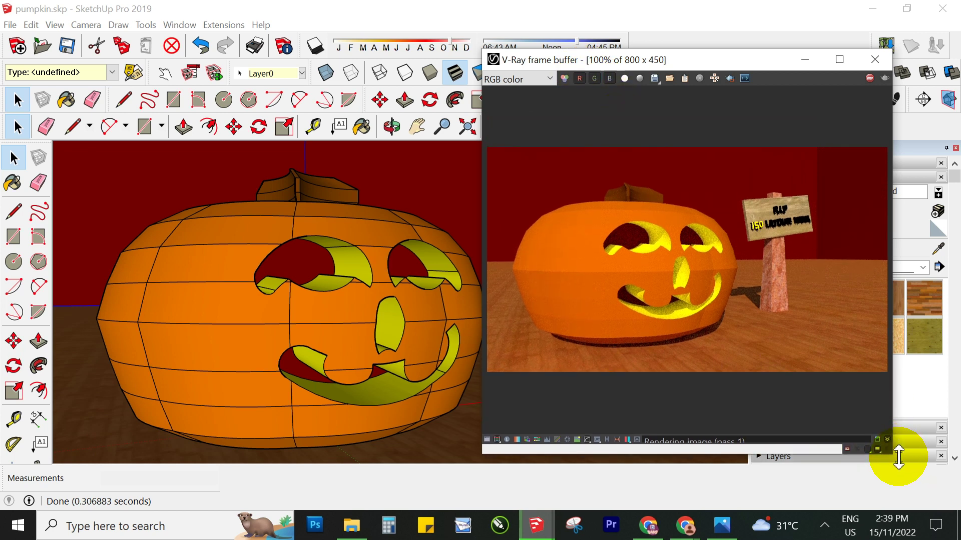
drag(675, 59, 705, 49)
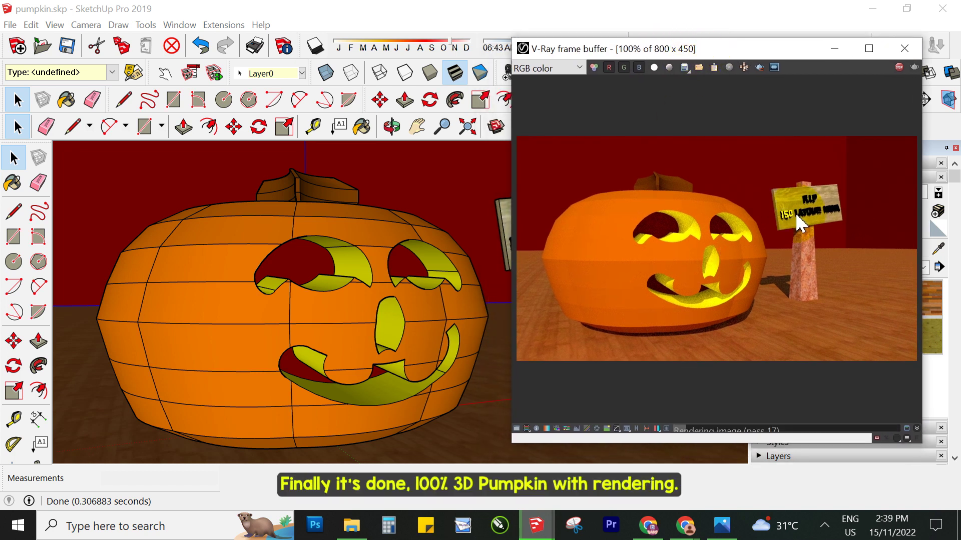